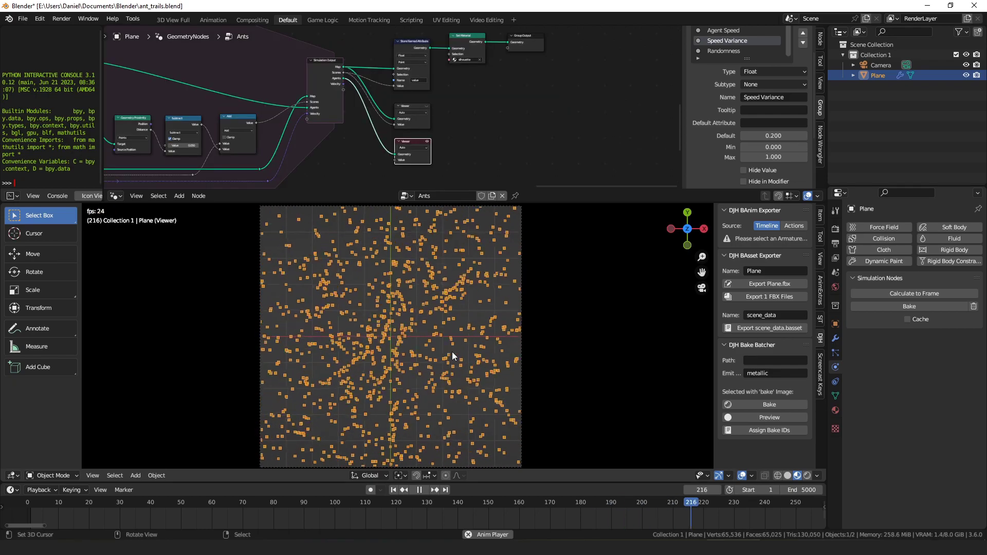
- Bring the Simulation Output and Viewer nodes into view and show the plane's geometry nodes modifier settings
middle_click_drag(448, 135, 459, 113)
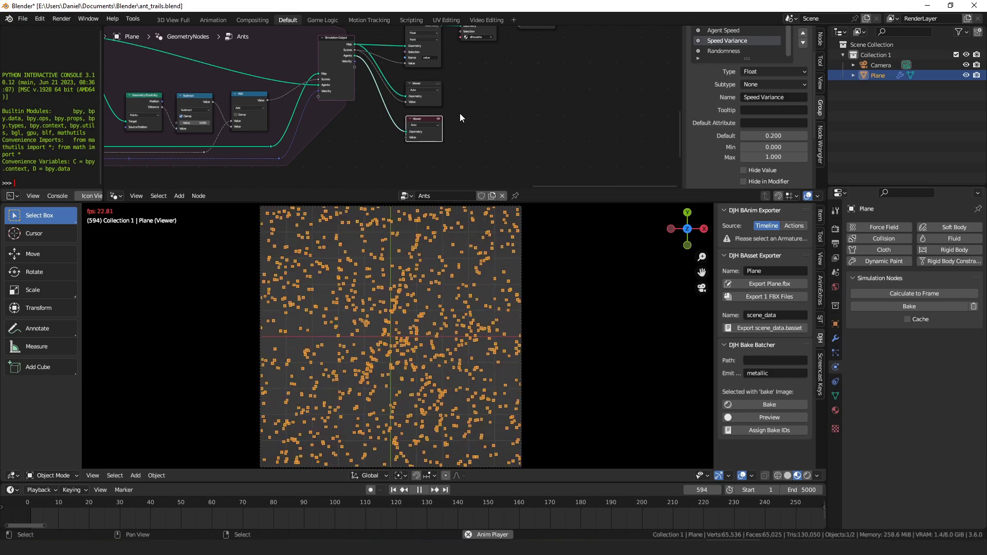
scroll(459, 113, "up", 2)
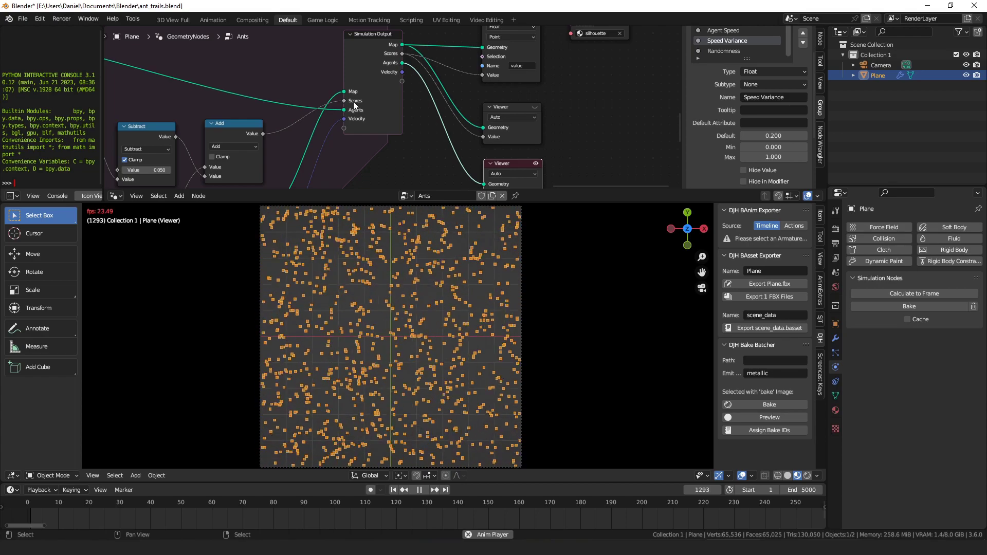
left_click(835, 338)
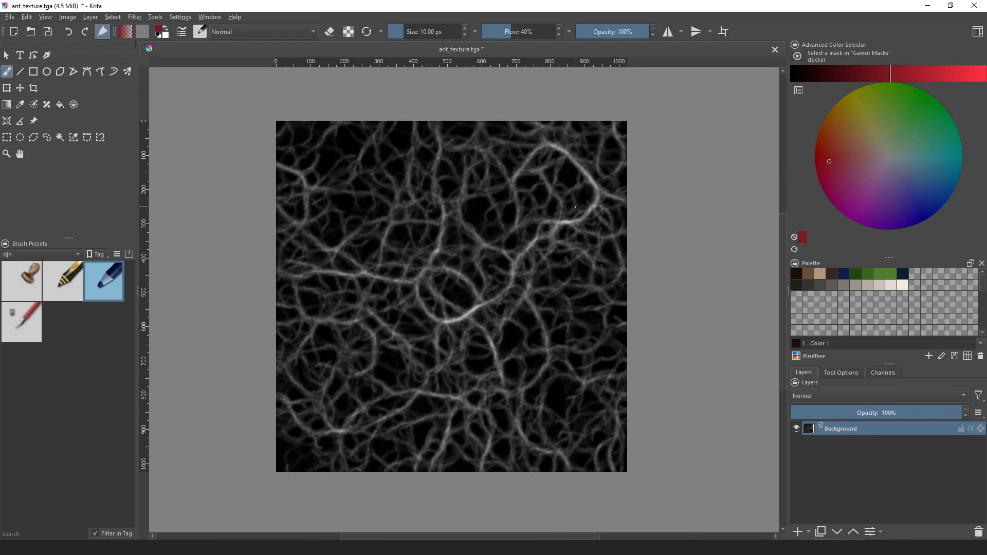
- In Krita, check how ant_texture.tga tiles using wrap-around mode, and return to Blender
mouse_move(534, 245)
middle_mouse_down()
mouse_move(546, 263)
mouse_move(488, 287)
mouse_move(468, 280)
middle_mouse_up()
scroll(518, 207, "down", 2)
key("w")
scroll(497, 280, "down", 2)
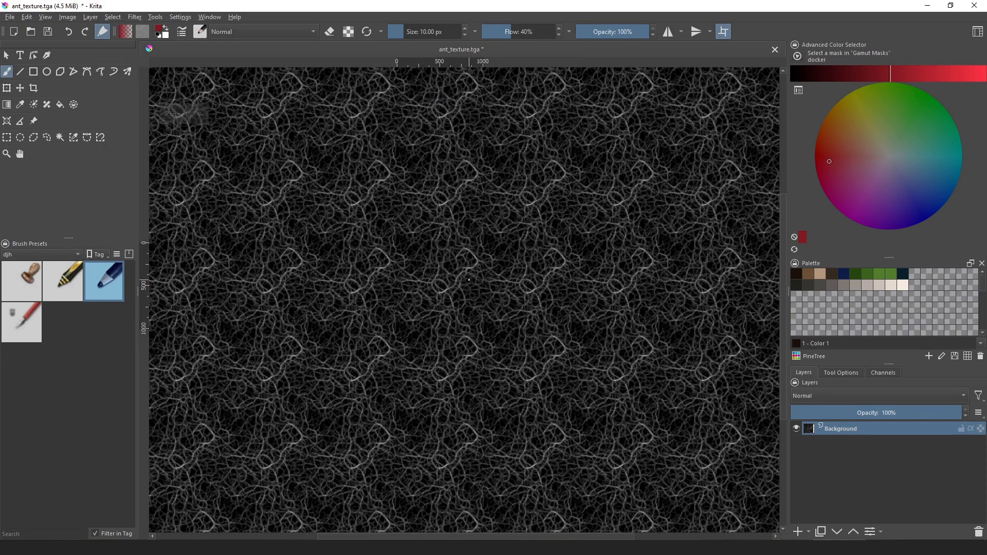
scroll(448, 279, "up", 3)
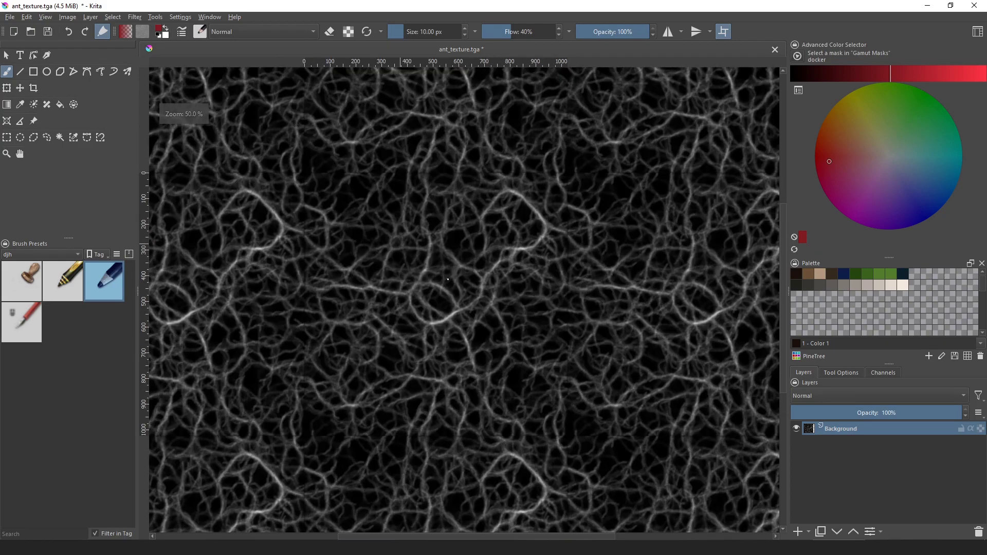
key("alt+Tab")
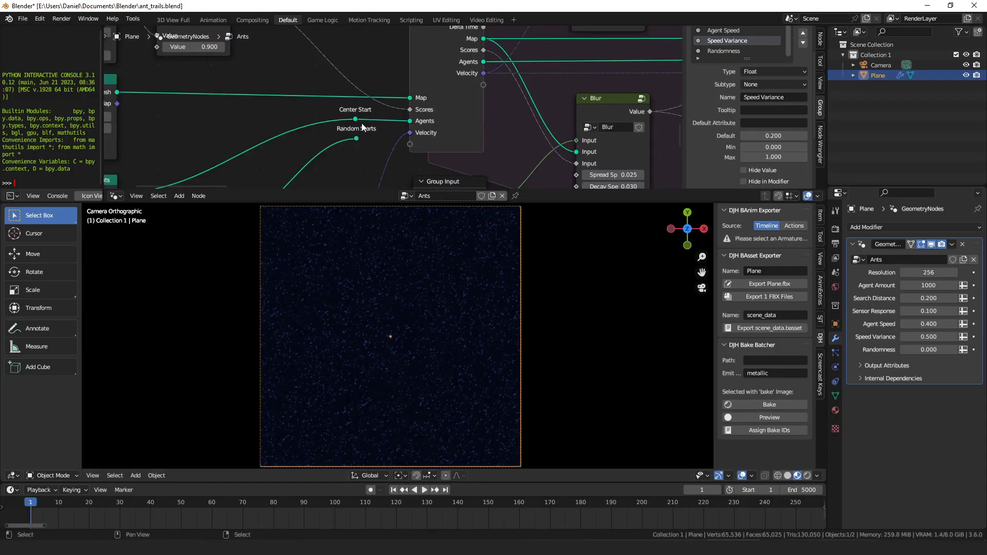
- Preview the center-start simulation, connect the Random Starts reroute to the Simulation Input's Agents socket, and play it again
key("space")
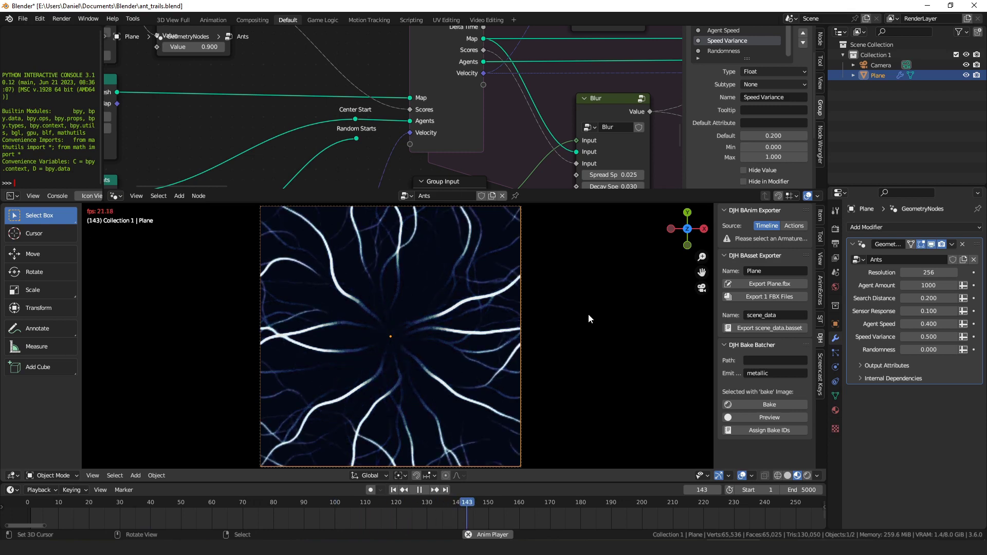
key("Escape")
left_click_drag(358, 138, 414, 121)
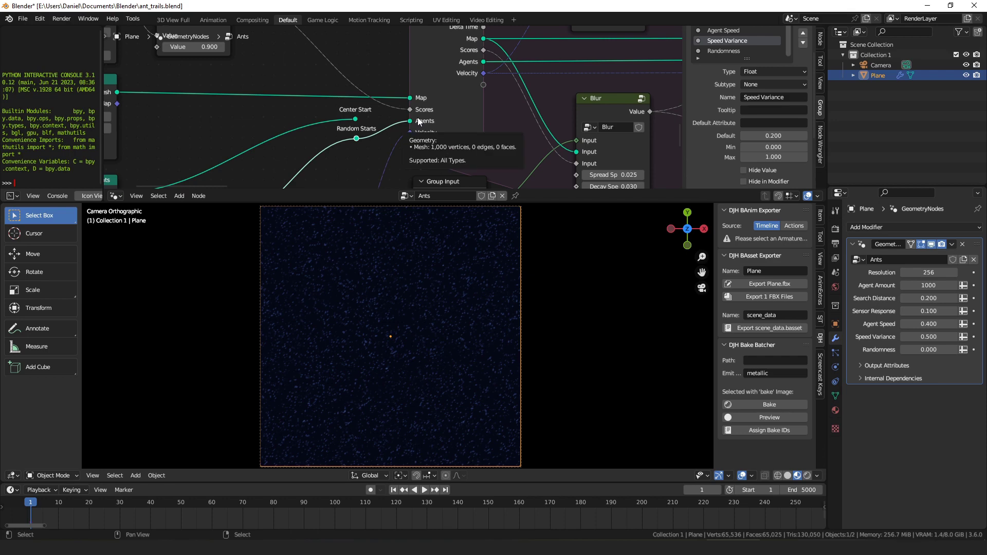
key("space")
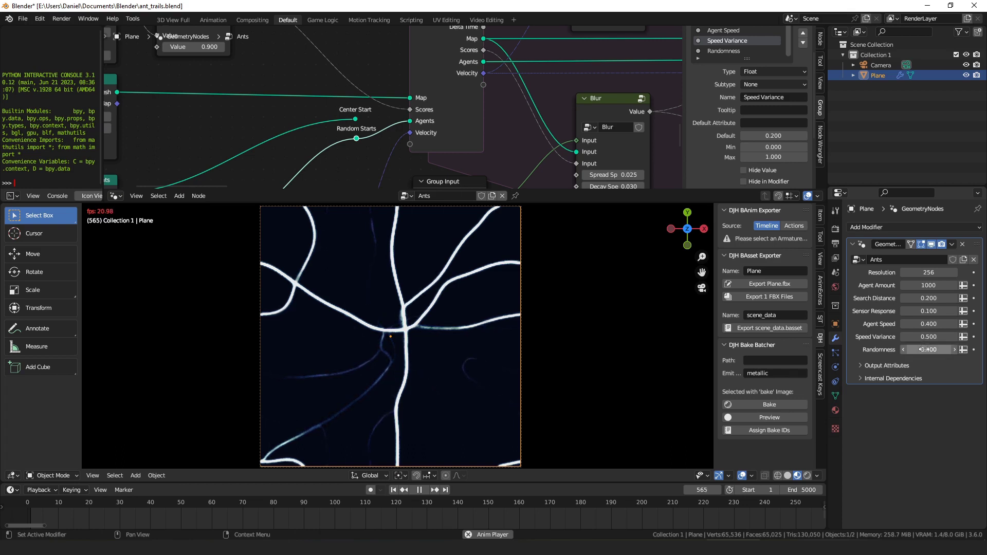
- Raise the modifier's Randomness to 0.02 and lower Sensor Response to 0.03 while the simulation plays
left_click(954, 349)
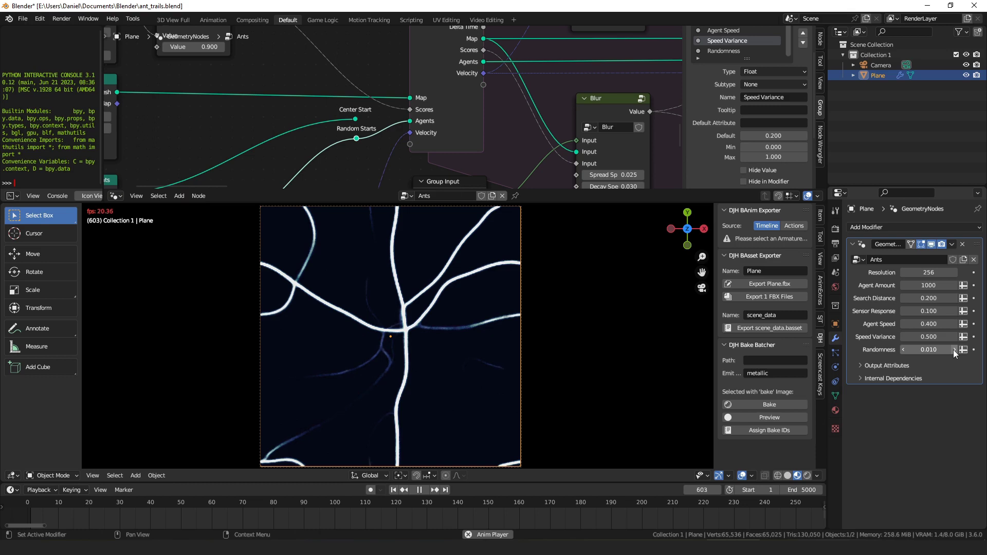
left_click(953, 349)
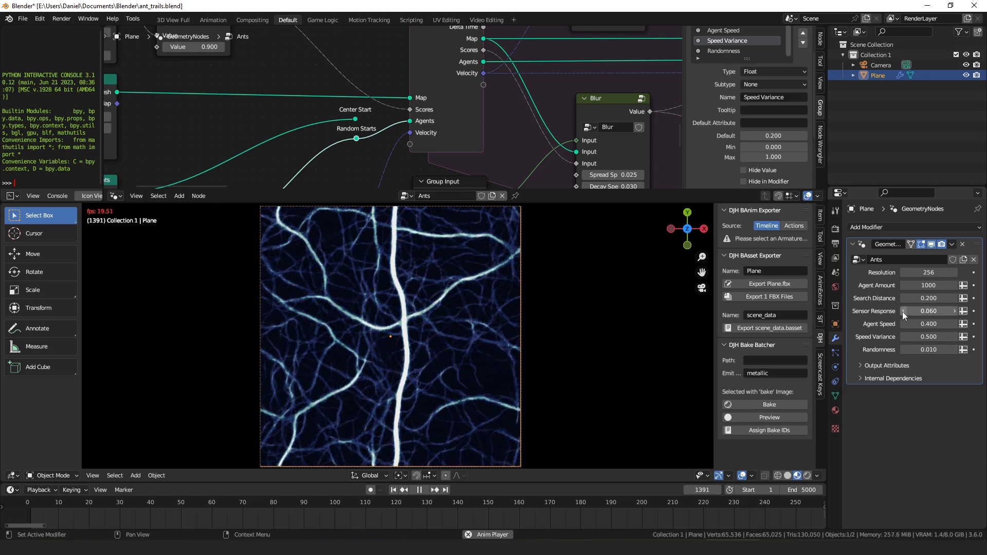
left_click(903, 311)
left_click(903, 311)
left_click(903, 311)
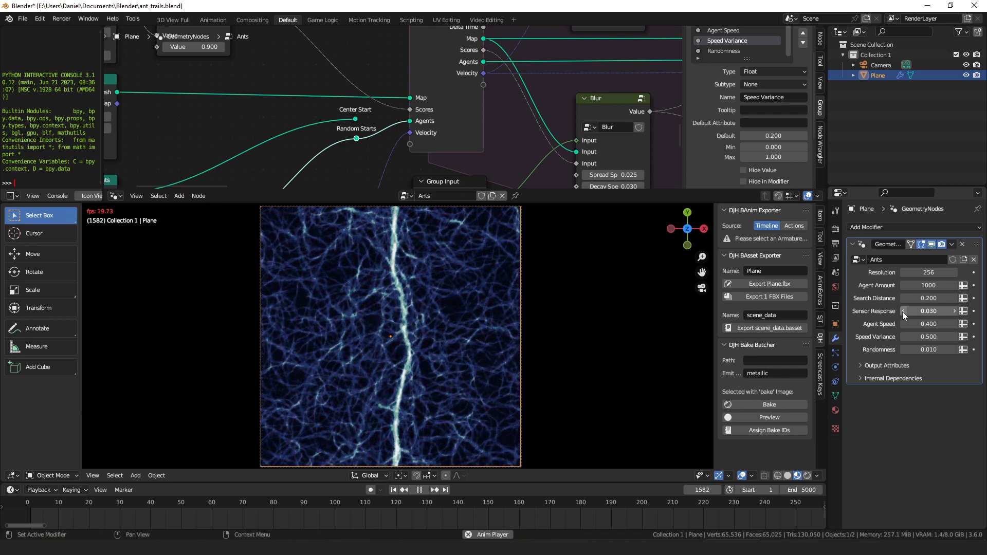
- Set the Sensor Response of the ant simulation to 0.1
left_click(928, 311)
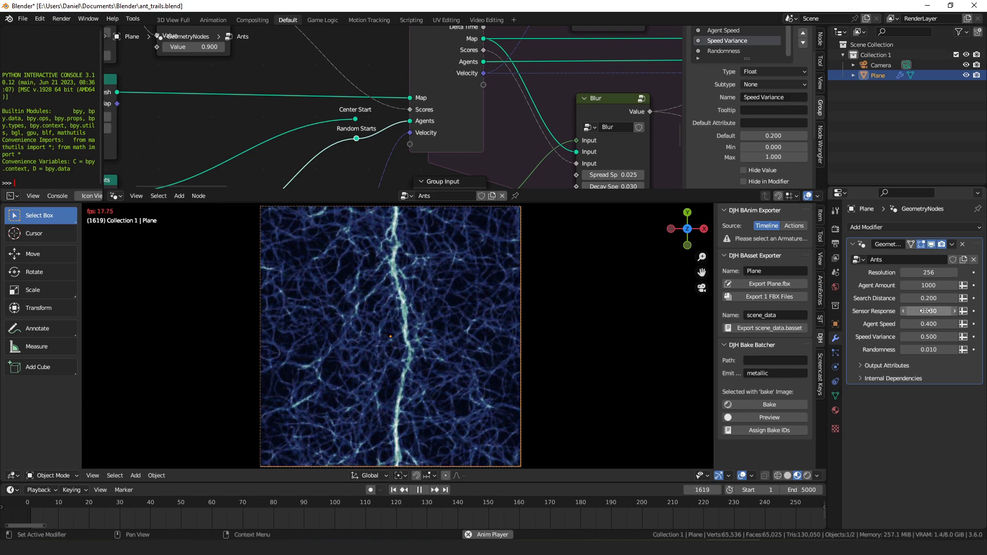
left_click(930, 312)
key("Return")
left_click(931, 311)
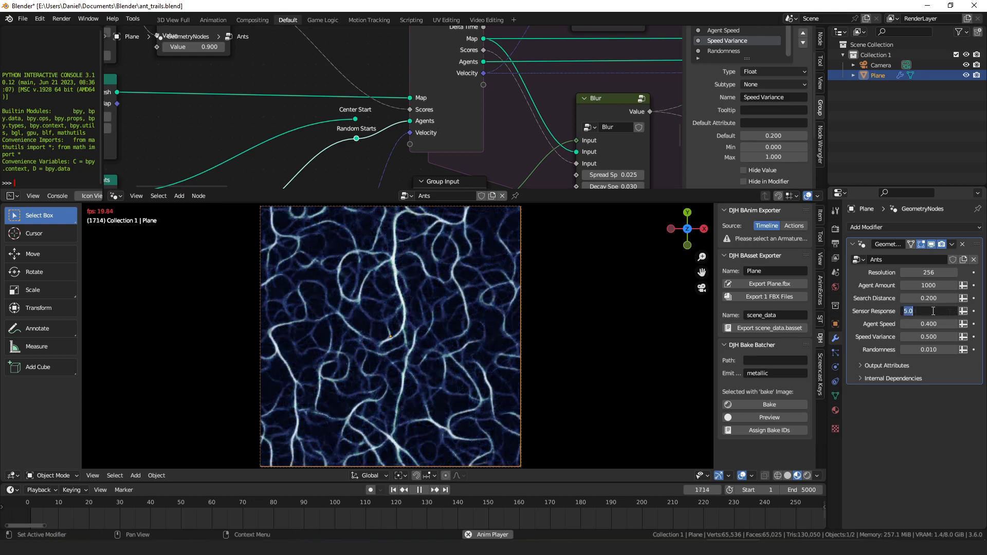
type("0.3")
key("Return")
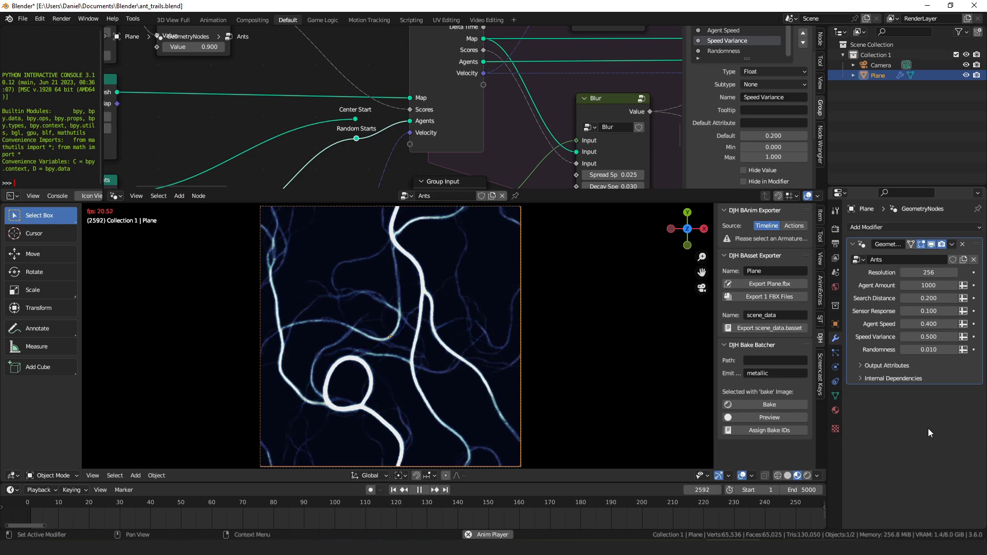
- Try Search Distance values of 0.1 and 1 in the running simulation
left_click(931, 294)
key("BackSpace")
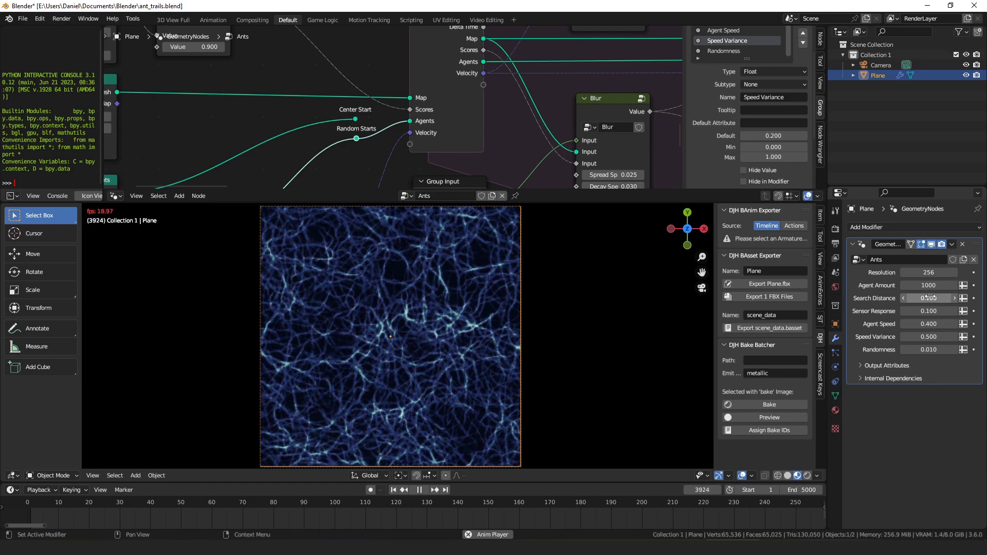
left_click(929, 298)
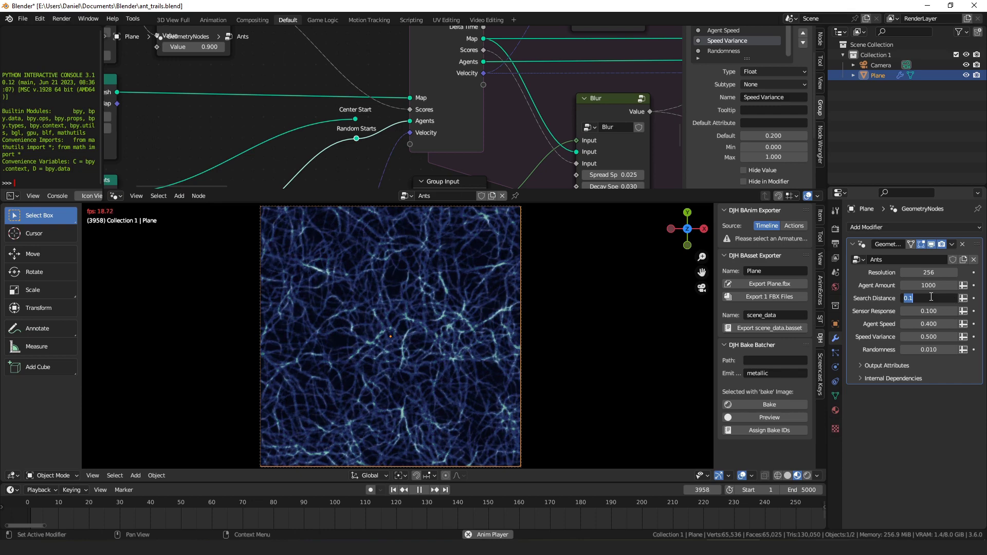
type("1")
key("Return")
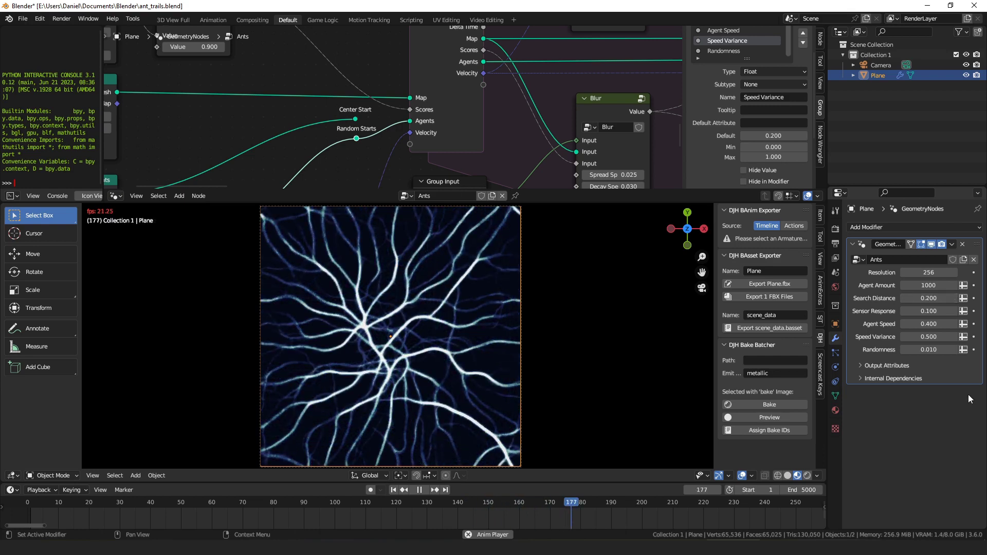
- Set the Agent Speed of the ant simulation to 0.3
left_click(929, 321)
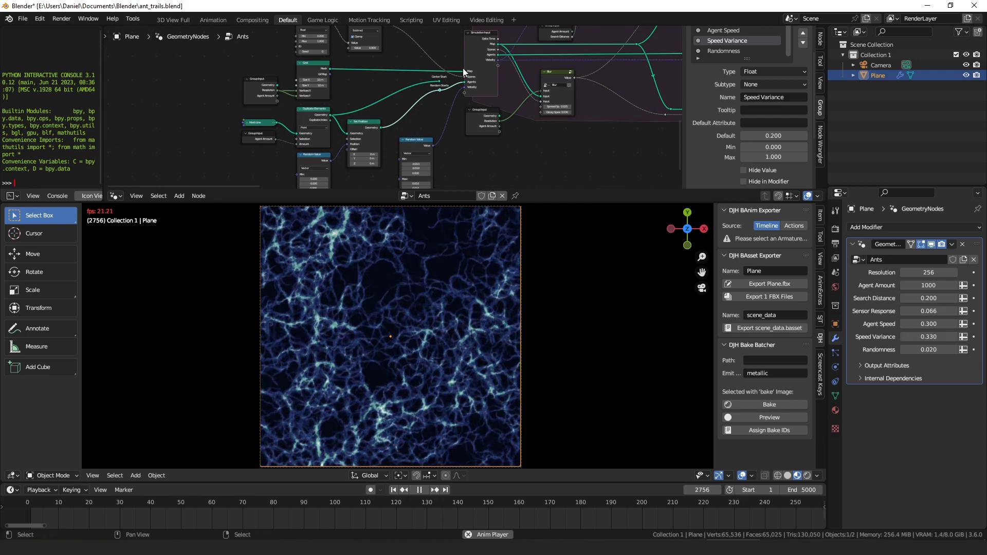
- Frame the whole Ants node tree and draw freehand annotations marking the starting nodes and the large upper node cluster
middle_click_drag(411, 69, 403, 110)
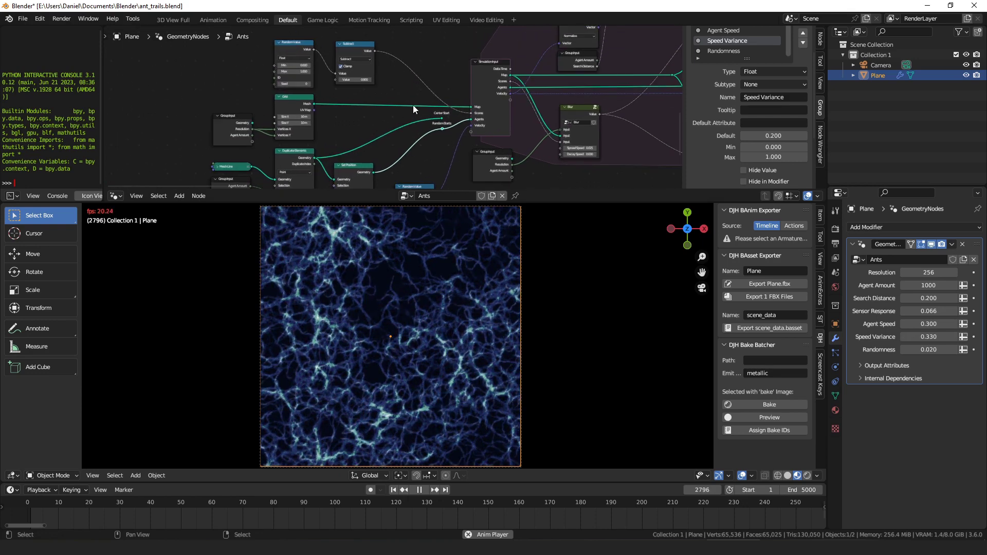
key("Home")
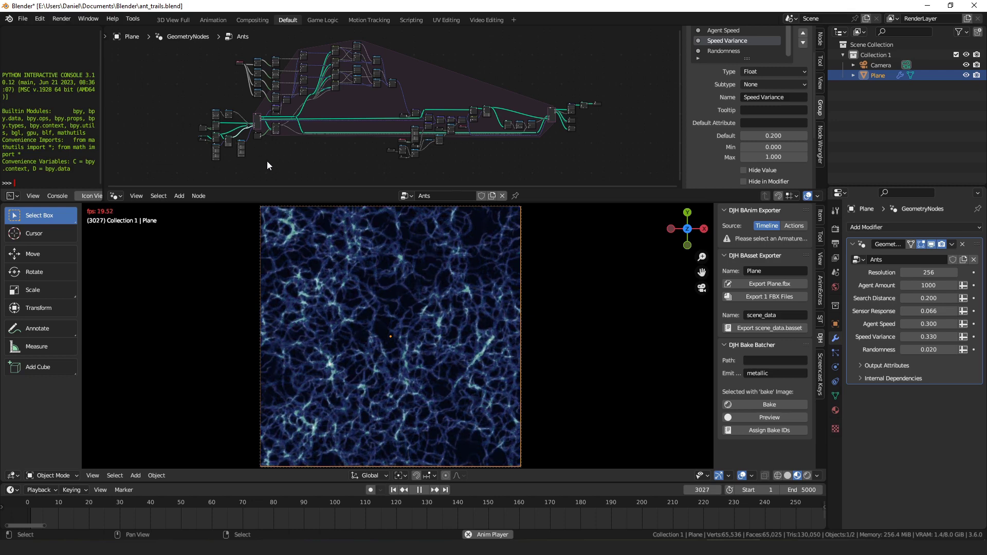
mouse_move(267, 162)
left_mouse_down()
mouse_move(254, 119)
mouse_move(245, 171)
left_mouse_up()
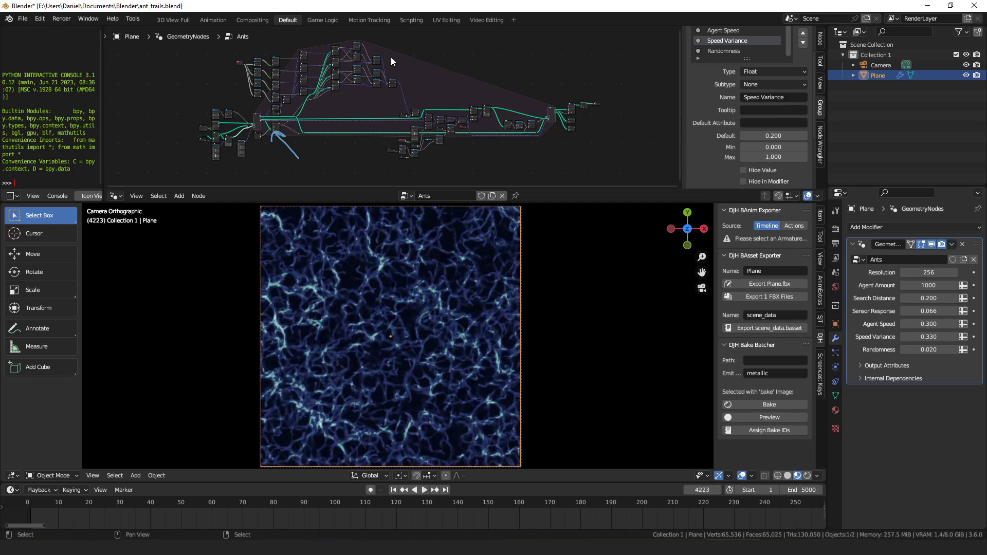
mouse_move(396, 35)
left_mouse_down()
mouse_move(346, 34)
mouse_move(226, 78)
mouse_move(400, 62)
left_mouse_up()
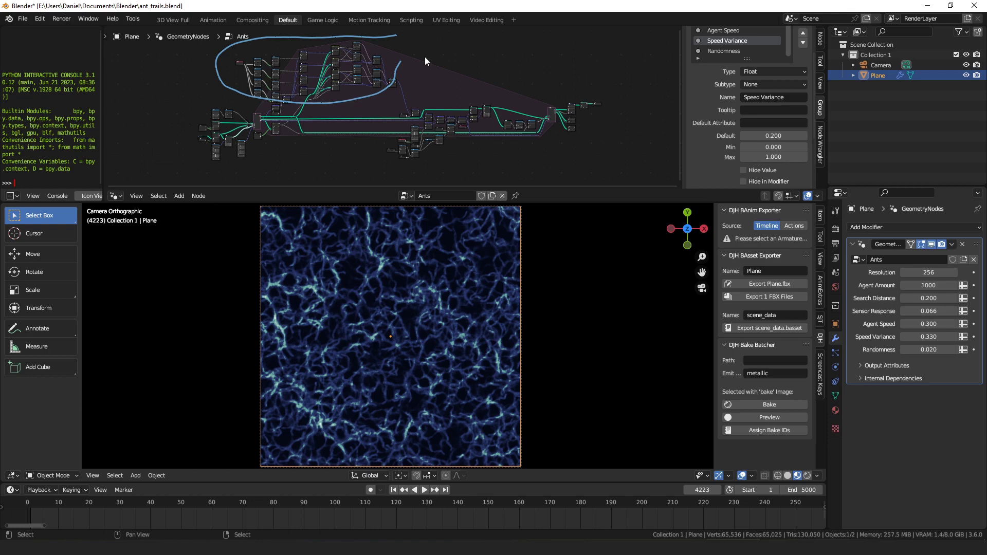
- Circle the lower middle node cluster and the nodes around the Simulation Output with freehand annotations
middle_click_drag(460, 146, 403, 141)
scroll(391, 149, "up", 2)
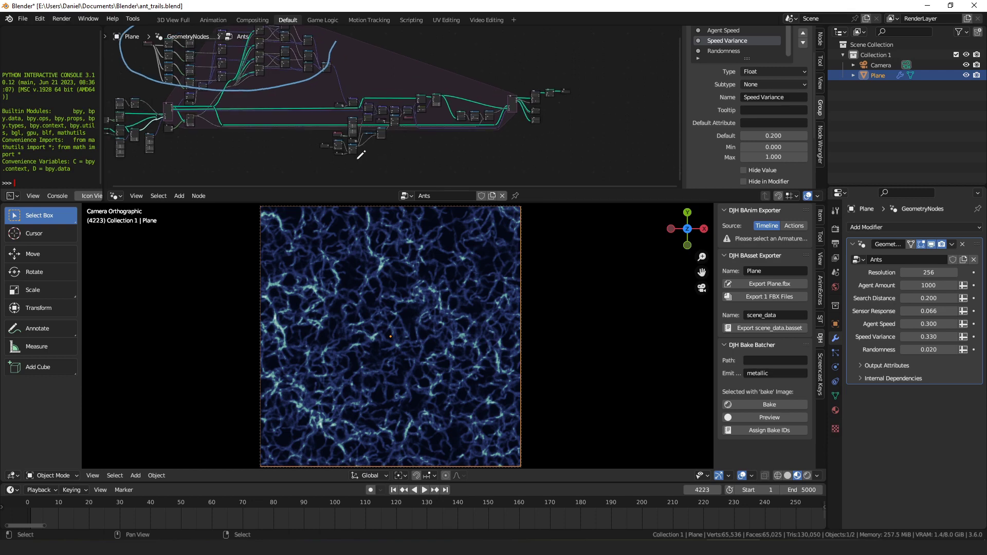
mouse_move(358, 157)
left_mouse_down()
mouse_move(380, 88)
mouse_move(329, 153)
mouse_move(393, 140)
left_mouse_up()
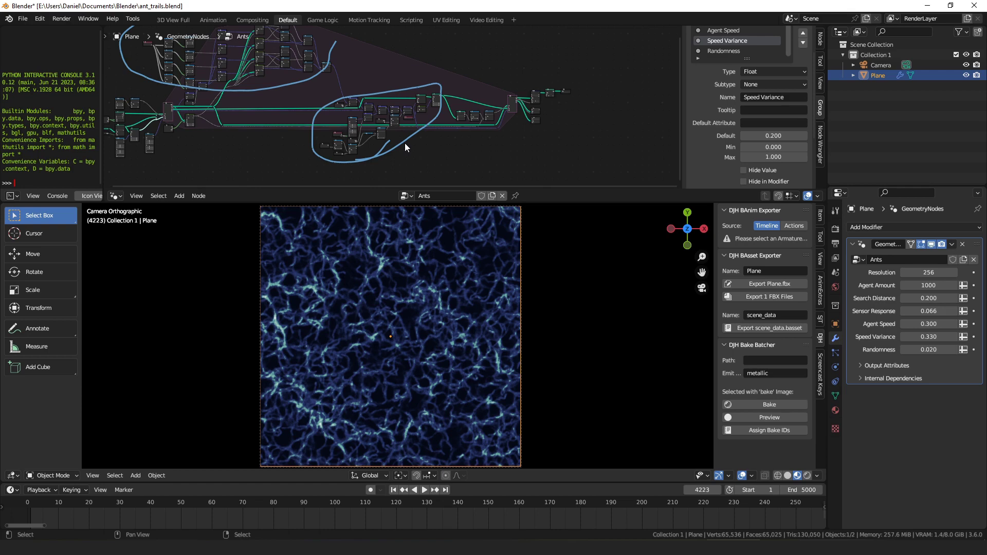
middle_click_drag(511, 125, 433, 140)
mouse_move(439, 157)
left_mouse_down()
mouse_move(424, 88)
mouse_move(371, 142)
mouse_move(431, 152)
left_mouse_up()
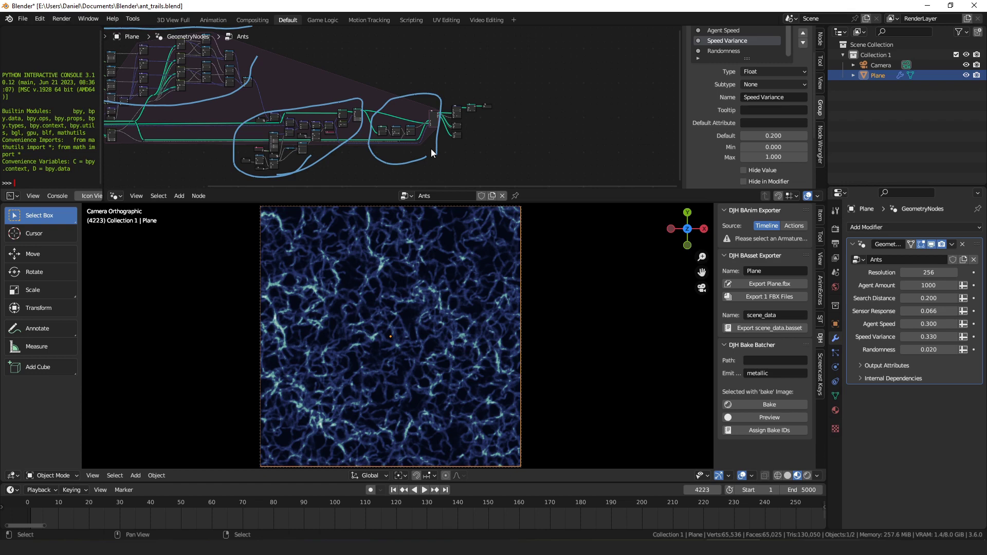
mouse_move(511, 96)
left_mouse_down()
mouse_move(450, 109)
mouse_move(518, 108)
left_mouse_up()
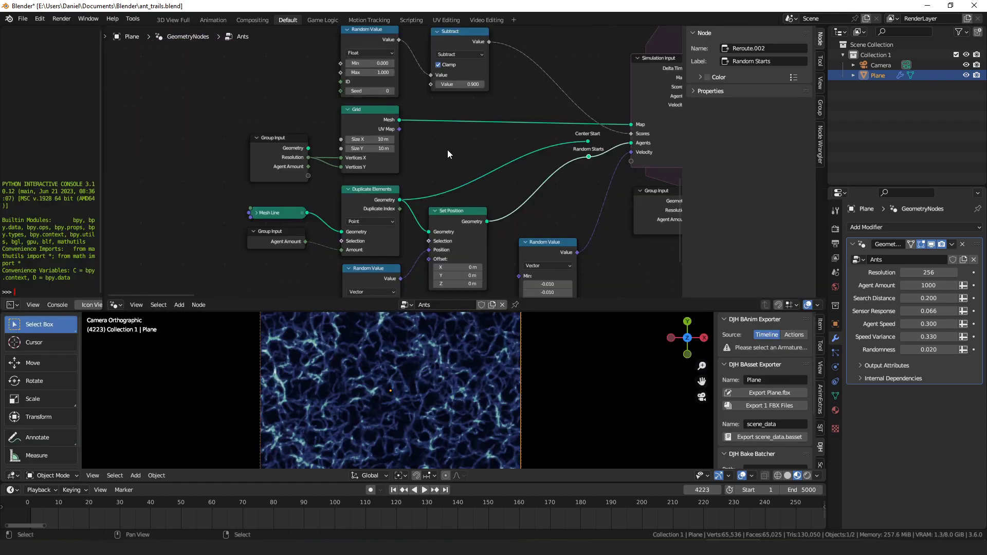
- Examine the Grid node and the Group Input Resolution that drives its X and Y vertex counts
scroll(474, 142, "up", 1)
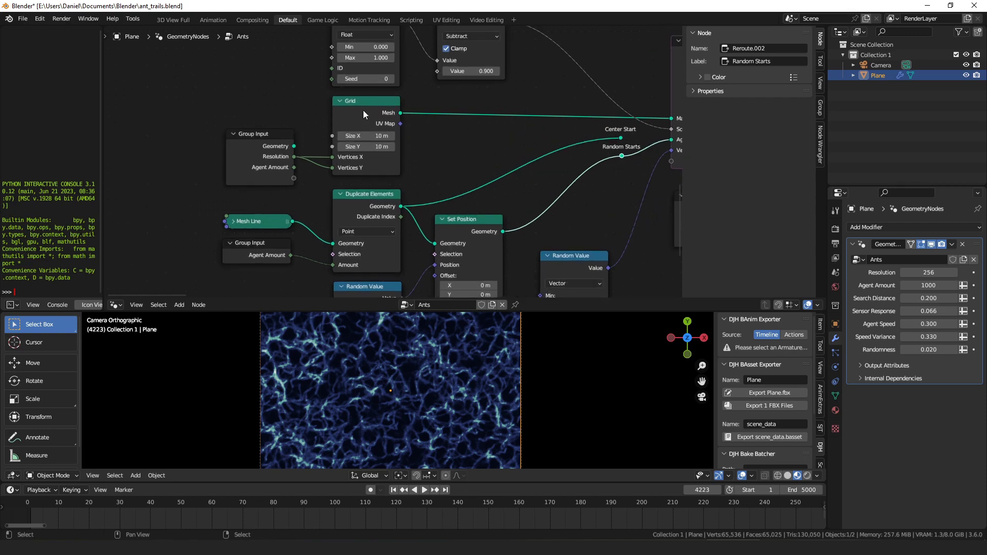
left_click_drag(363, 110, 371, 114)
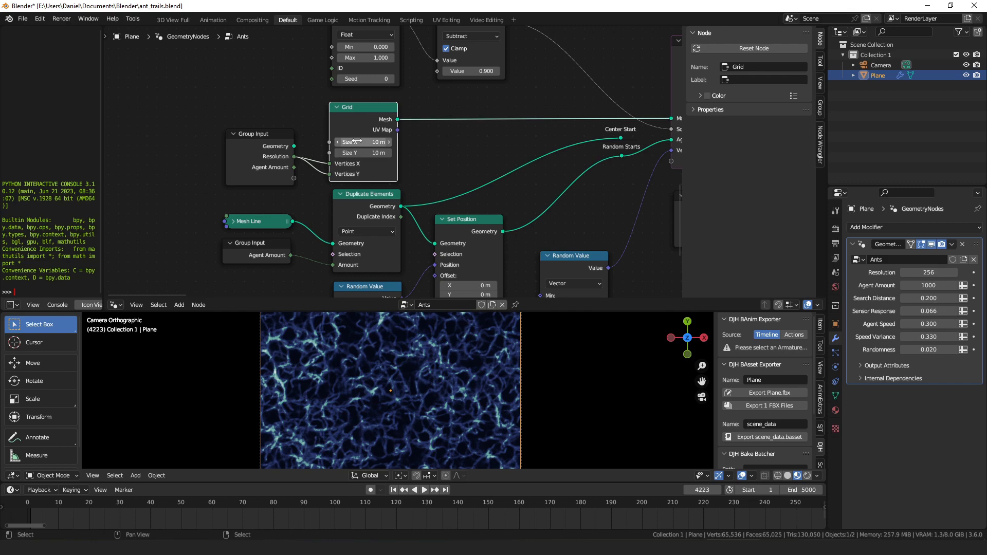
left_click_drag(265, 159, 263, 163)
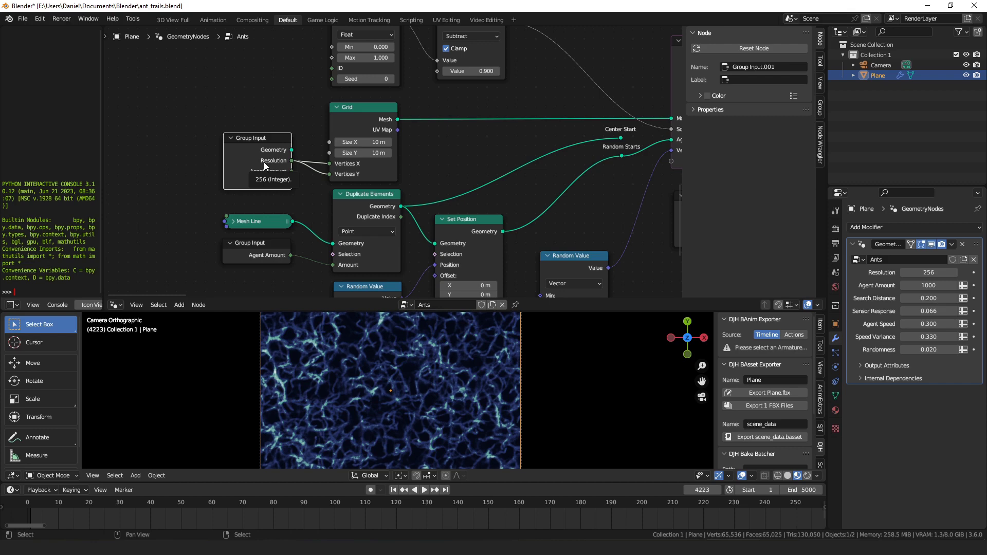
middle_click_drag(264, 162, 221, 122)
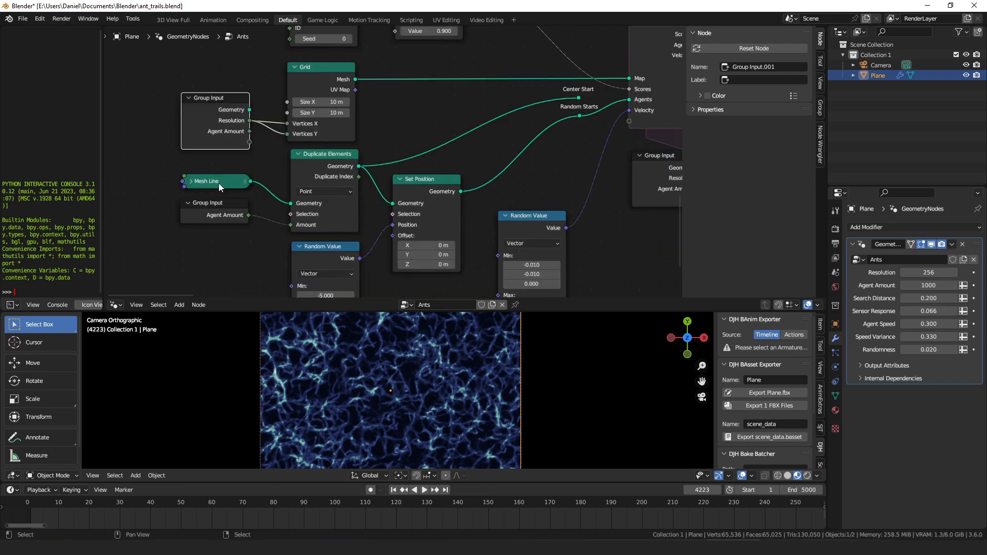
- Inspect the Mesh Line node and Agent Amount input feeding Duplicate Elements, and the geometry links leading to the Center Start and Random Starts reroutes
left_click(193, 183)
left_click(191, 179)
left_click(190, 179)
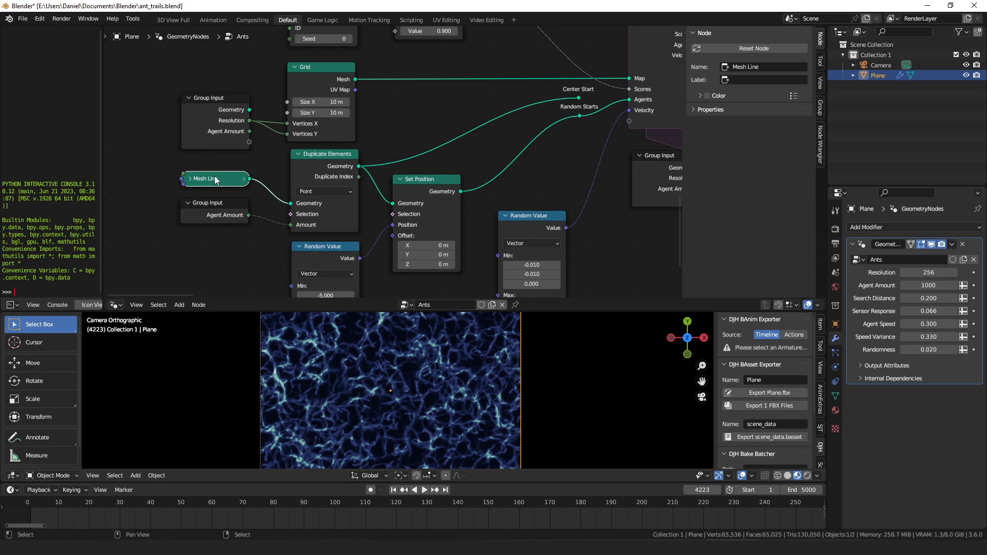
left_click_drag(220, 217, 223, 221)
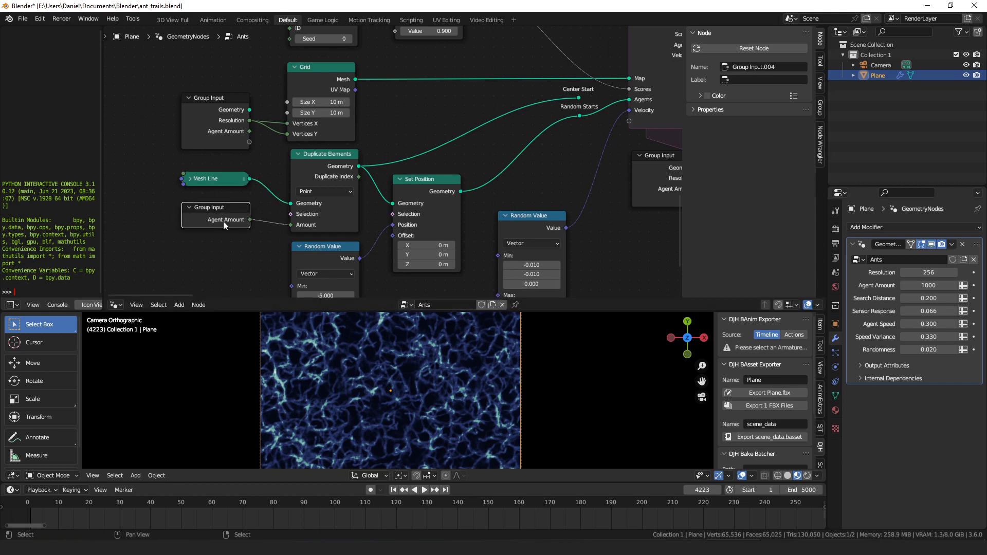
mouse_move(229, 222)
middle_click_drag(372, 205, 306, 167)
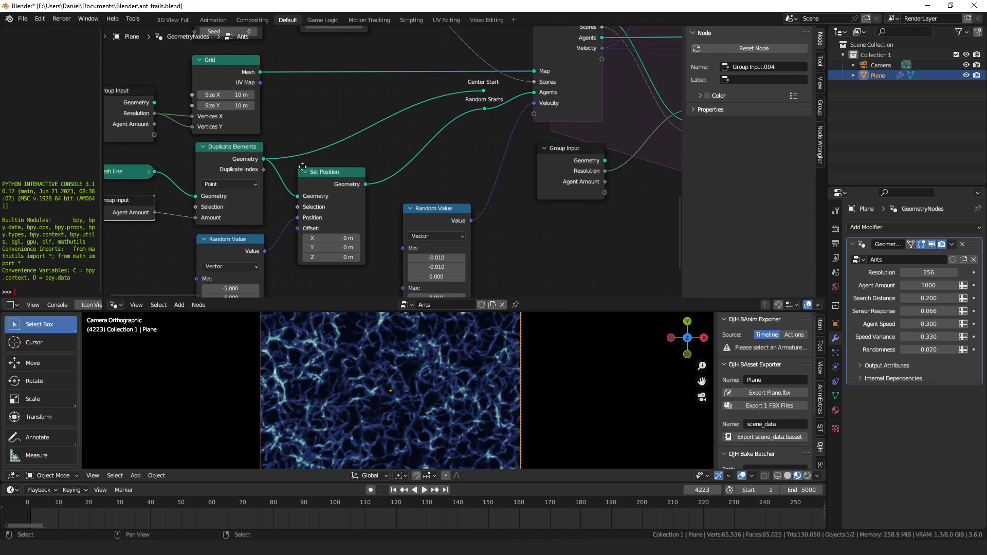
middle_click_drag(388, 134, 414, 146)
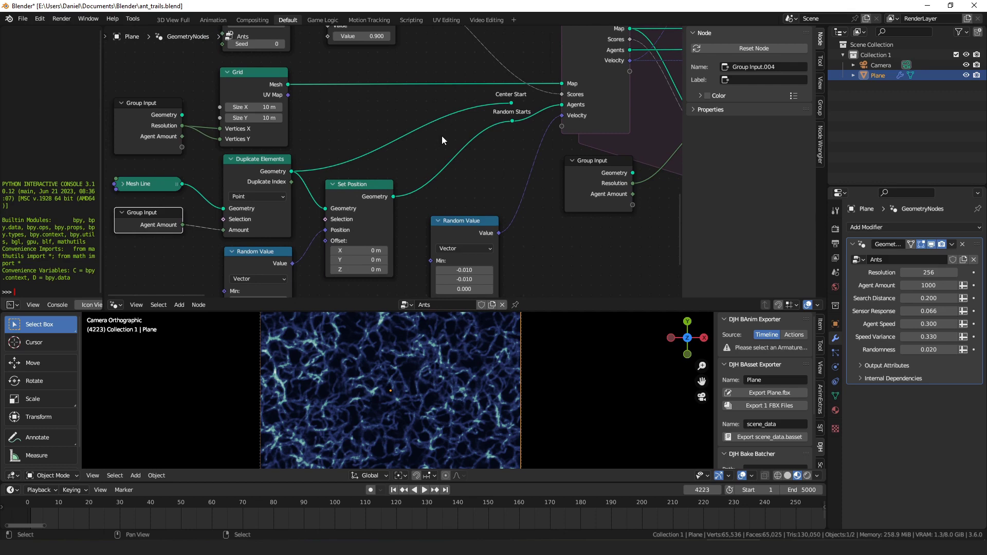
mouse_move(271, 172)
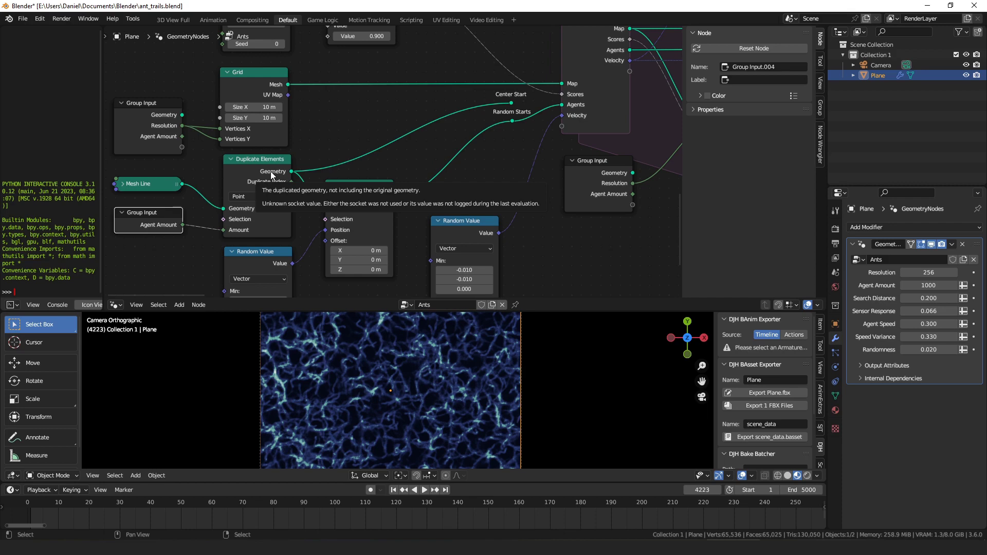
- Link the Center Start reroute to the Simulation Input's Agents socket, review the Set Position branch, and reconnect Random Starts to Agents
middle_click_drag(507, 102, 454, 111)
left_click_drag(456, 111, 506, 113)
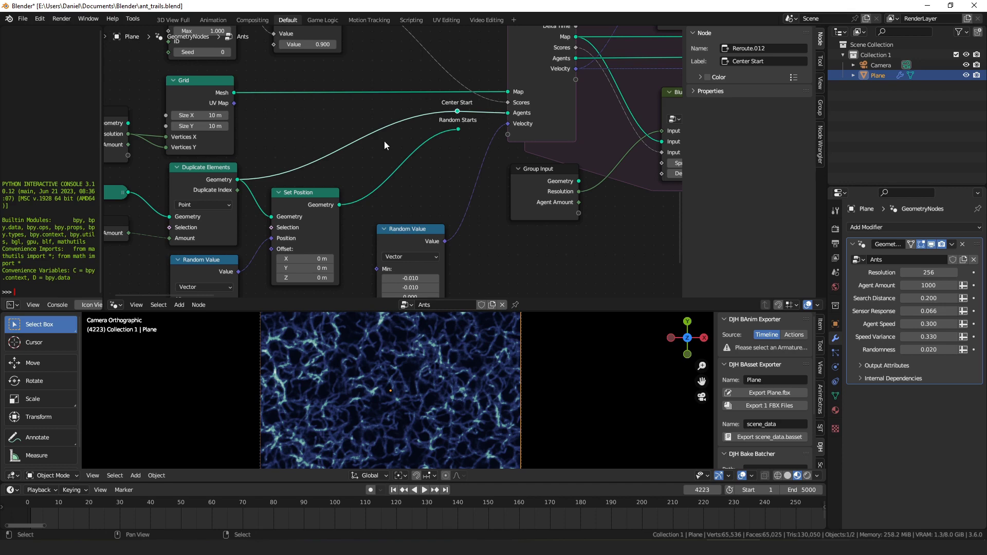
middle_click_drag(359, 207, 458, 86)
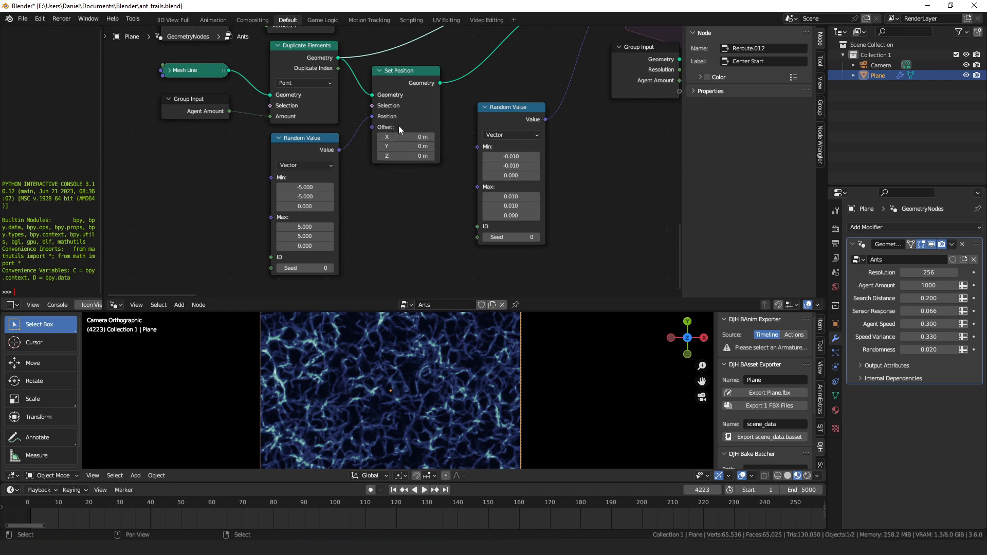
middle_click_drag(476, 74, 329, 145)
left_click_drag(414, 77, 470, 62)
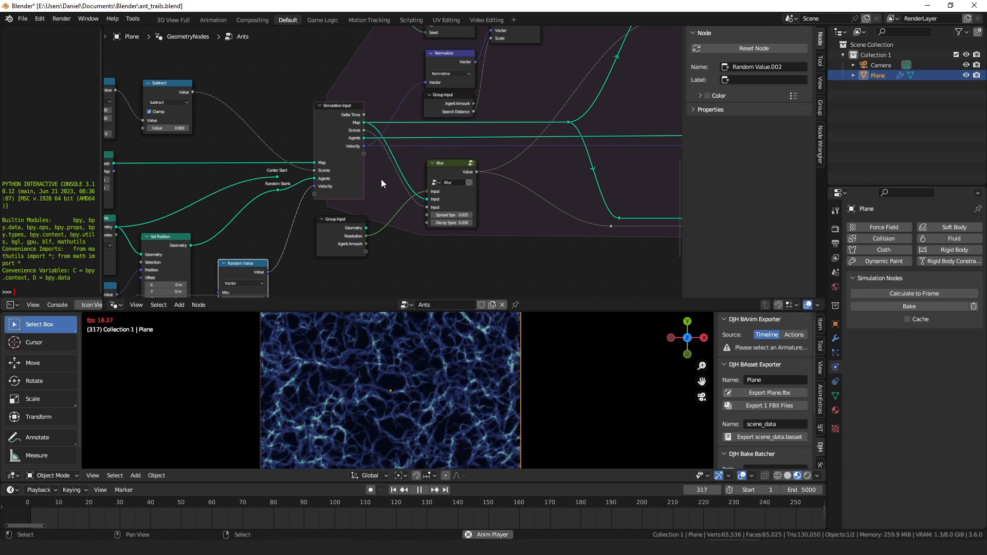
- Select the Simulation Input node, move its Scores state item below Agents, and return it to its place above Agents
left_click(339, 136)
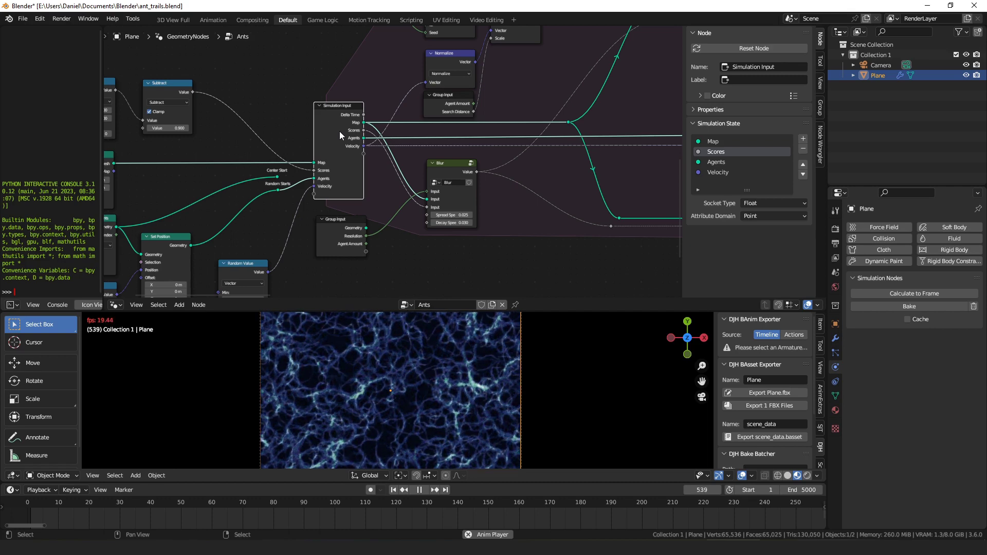
middle_click_drag(349, 133, 341, 132)
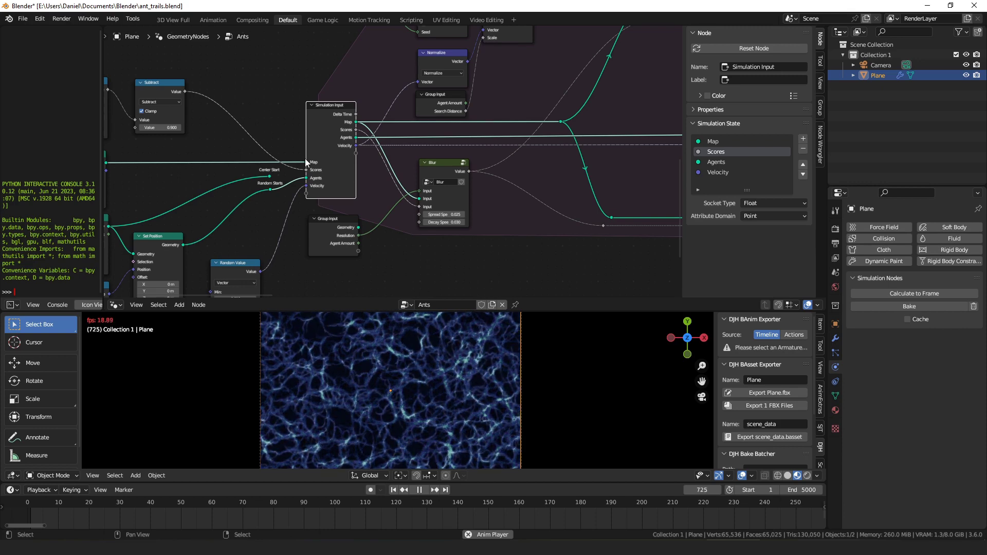
scroll(305, 161, "up", 2)
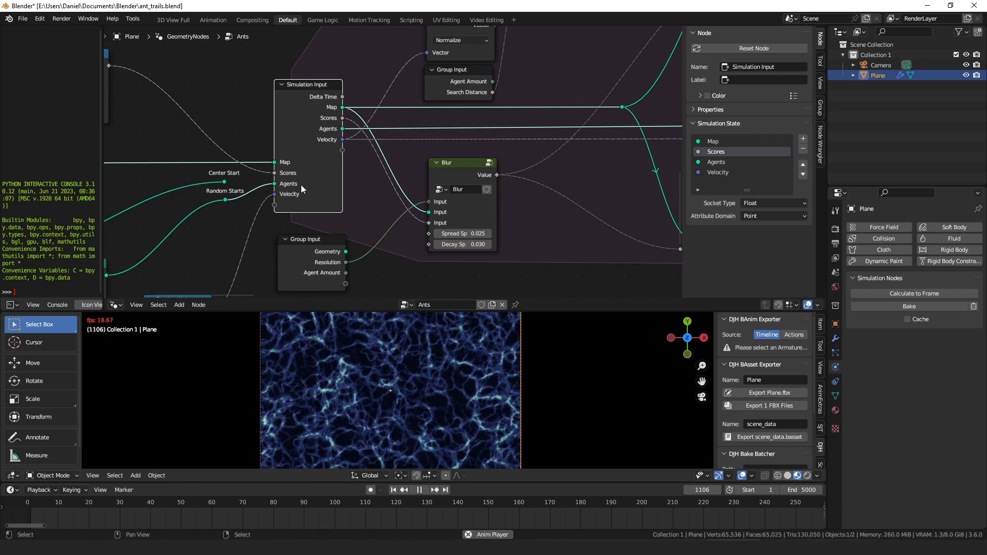
scroll(300, 187, "up", 2)
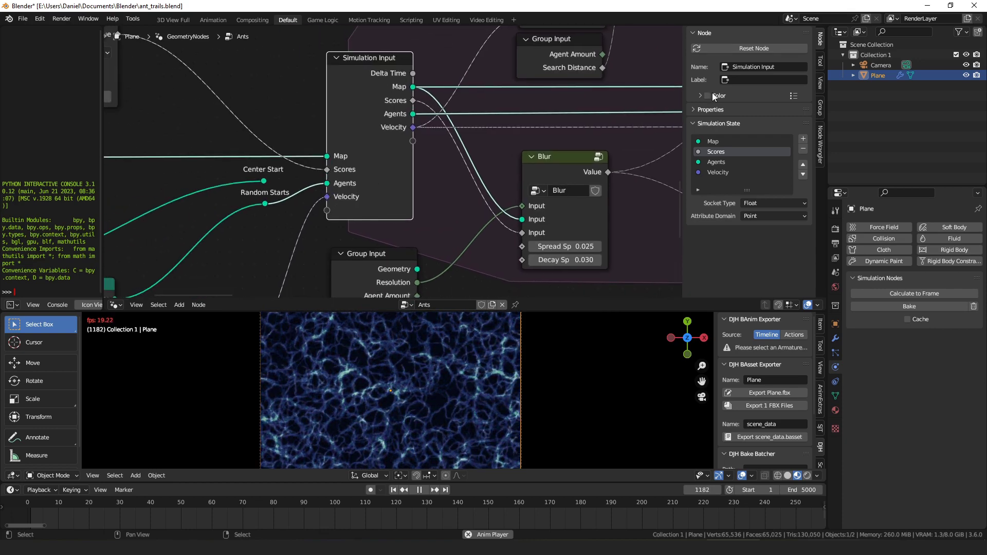
left_click(803, 176)
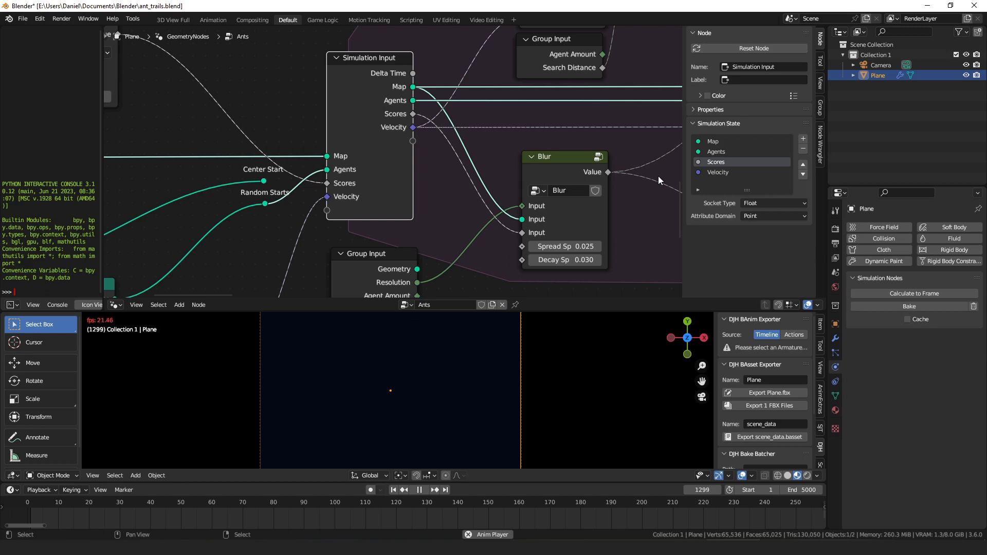
left_click(804, 165)
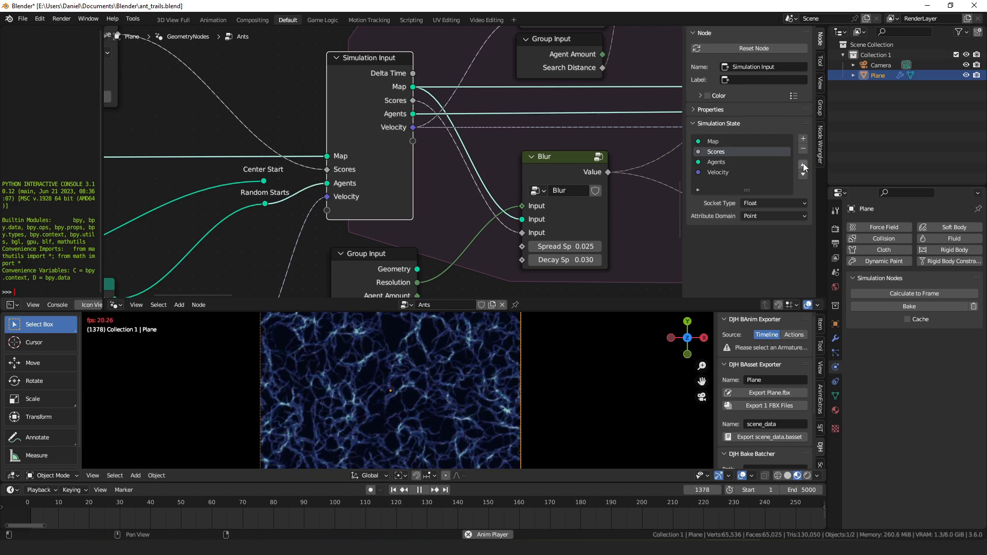
- Inspect the Blur node's inputs from the Simulation Input and Resolution, and open the Blur group at its Sample Adjacent node
scroll(523, 128, "down", 1)
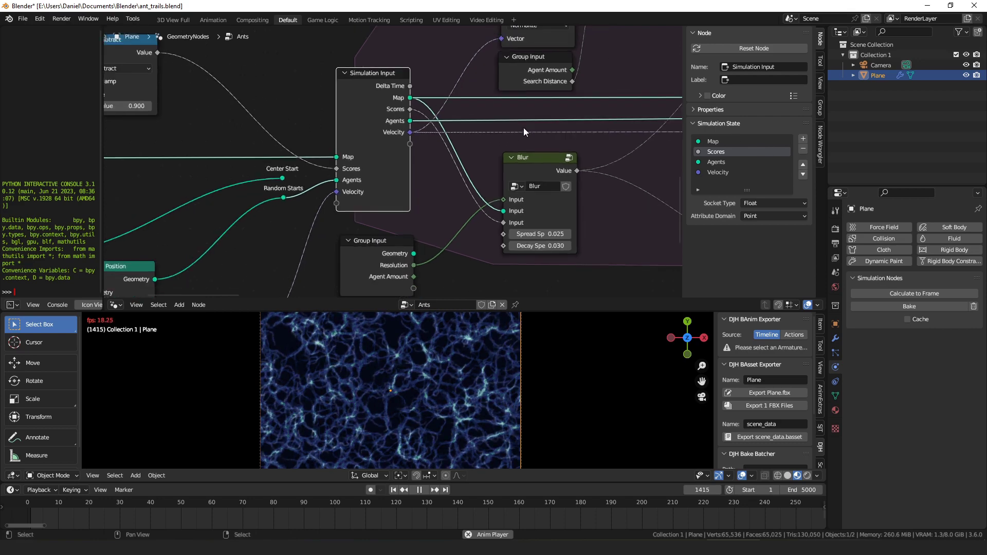
scroll(523, 128, "down", 3)
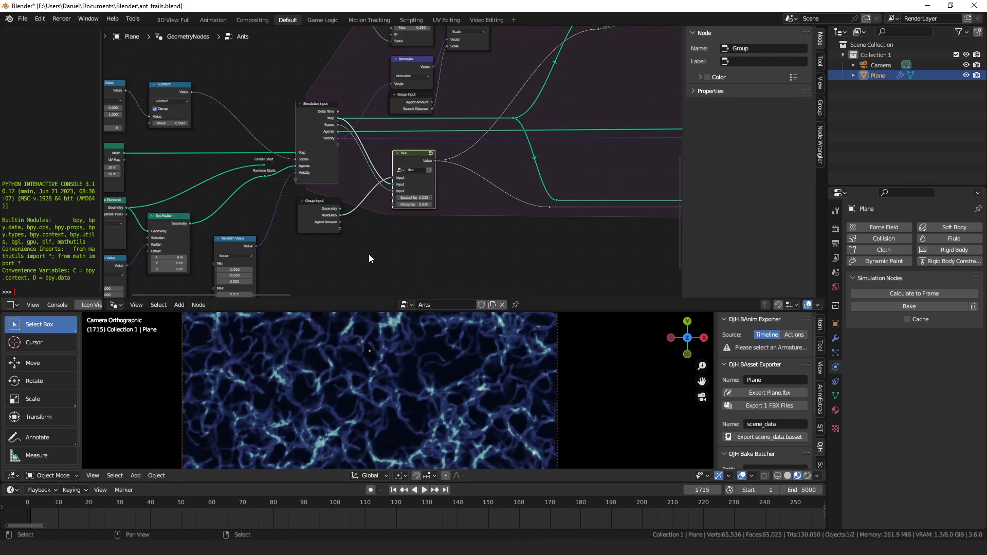
middle_click_drag(467, 172, 444, 164)
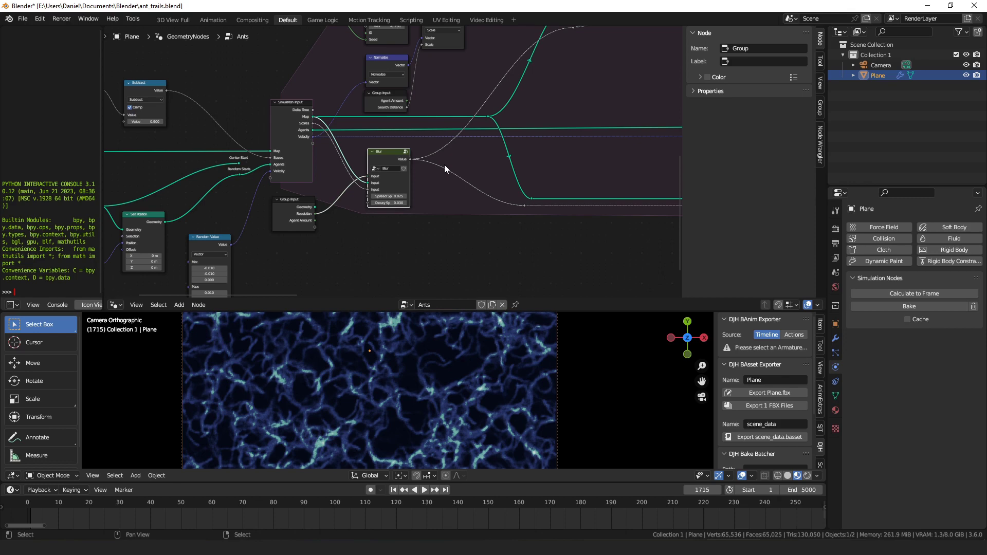
scroll(444, 165, "up", 2)
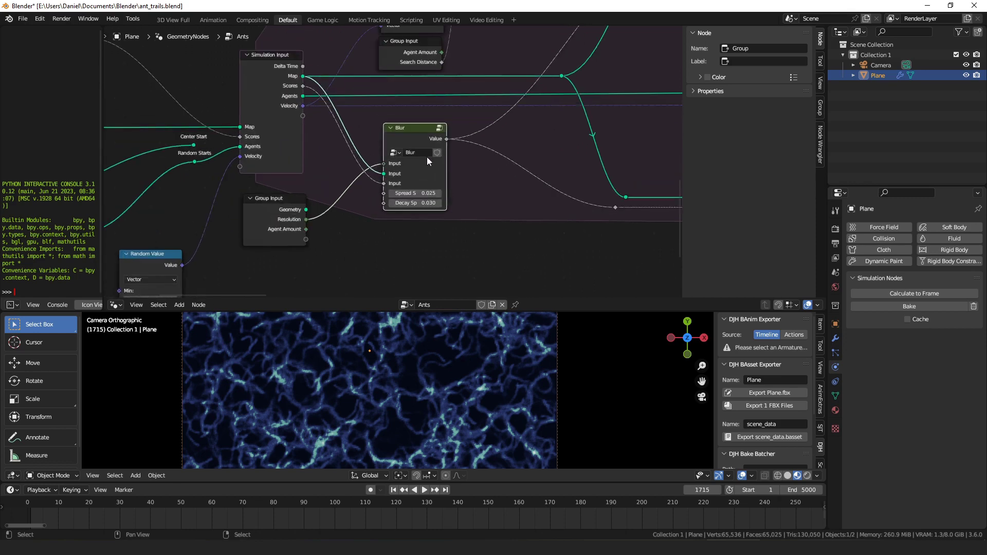
scroll(423, 157, "up", 1)
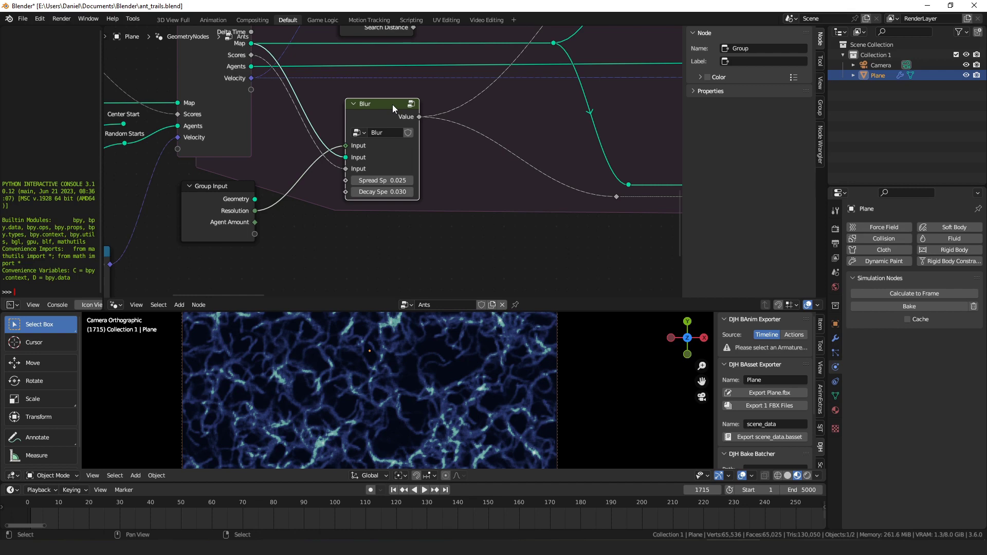
key("Tab")
left_click_drag(427, 137, 425, 133)
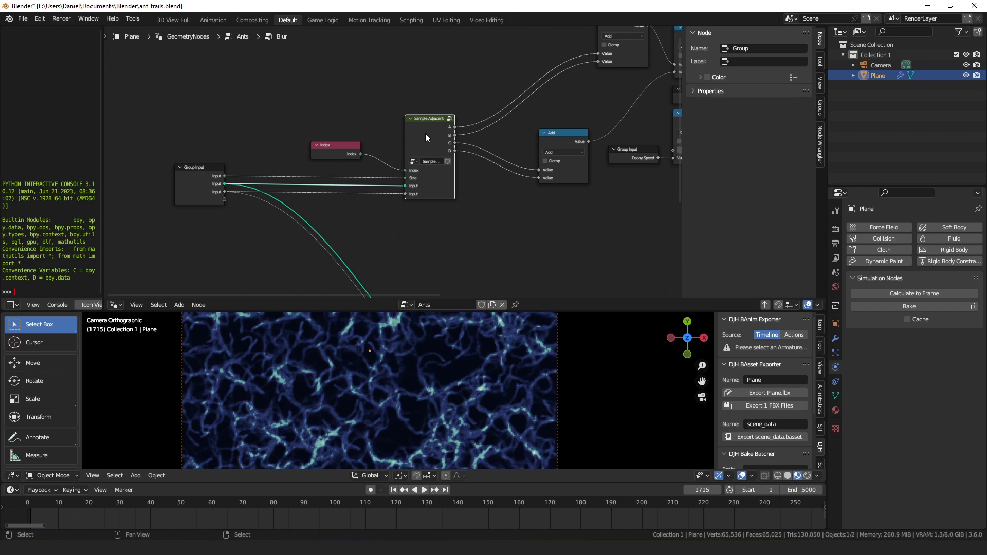
- Draw a freehand annotation over the trail pattern in the viewport, showing a centre point connected to four neighbouring points
scroll(424, 133, "up", 1)
scroll(399, 350, "up", 5)
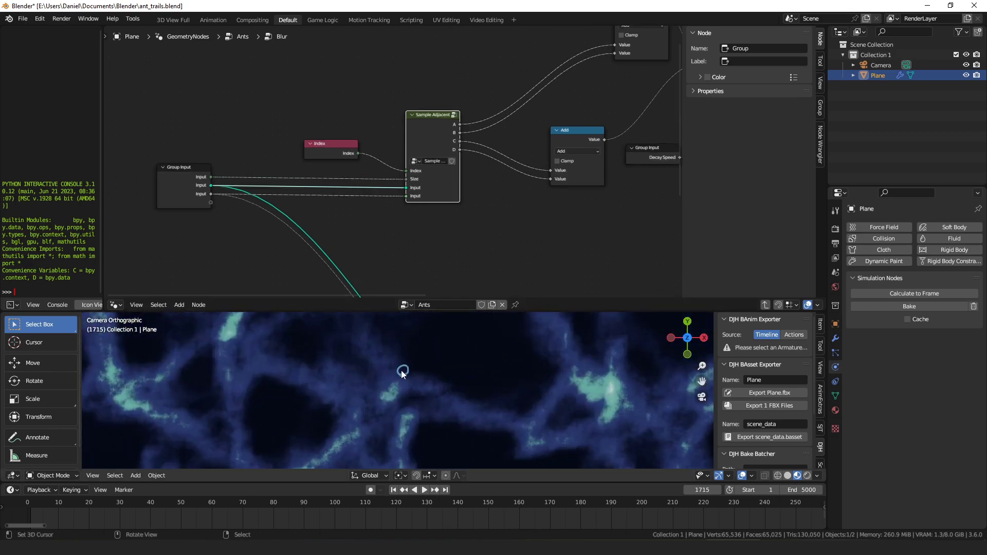
mouse_move(399, 369)
left_mouse_down()
mouse_move(400, 351)
mouse_move(425, 374)
mouse_move(399, 353)
left_mouse_up()
scroll(465, 178, "down", 5)
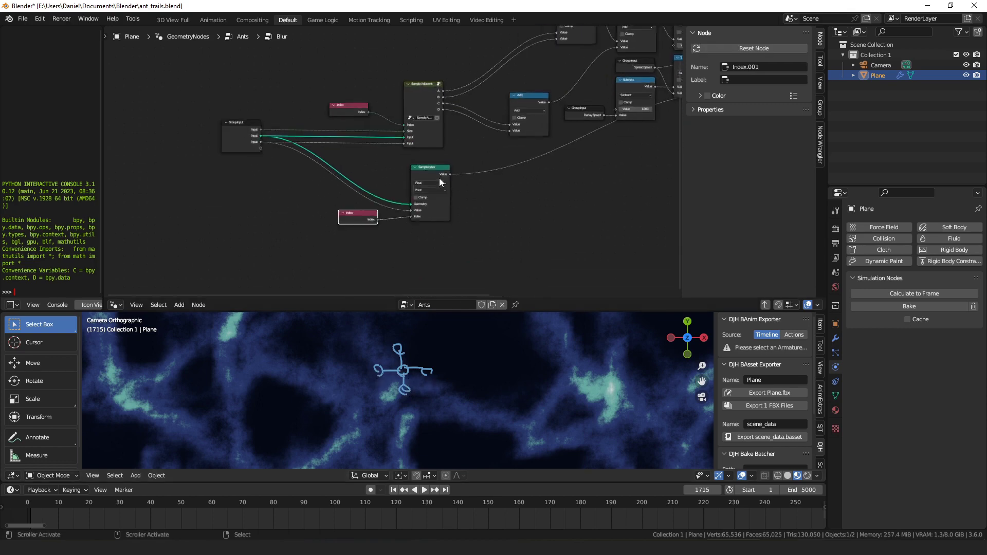
- Inspect the Sample Index node and its Index input beneath Sample Adjacent, and compare them with the Sample Adjacent inputs
scroll(439, 178, "up", 2)
left_click_drag(431, 169, 422, 168)
left_click(354, 228)
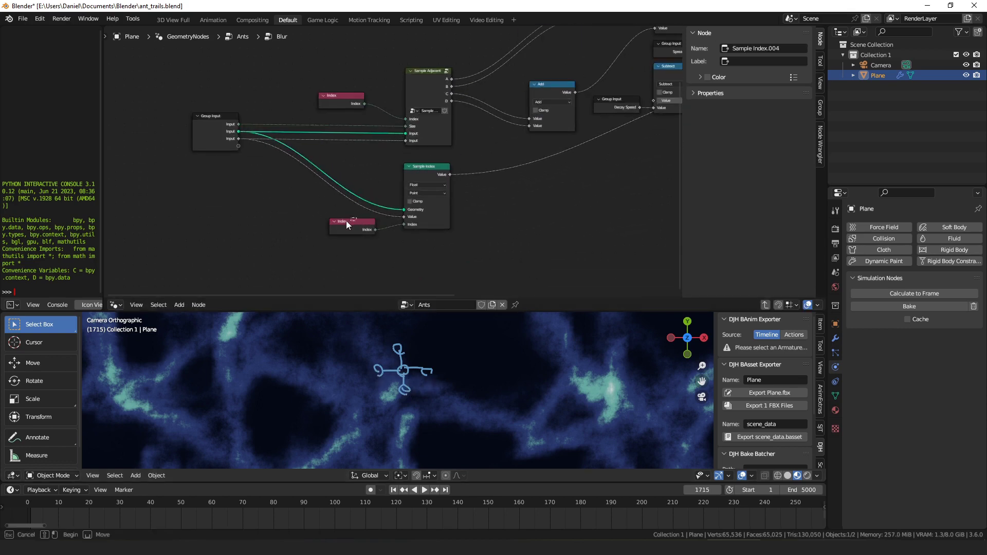
left_click_drag(355, 228, 343, 218)
middle_click_drag(456, 161, 443, 183)
scroll(411, 107, "up", 2)
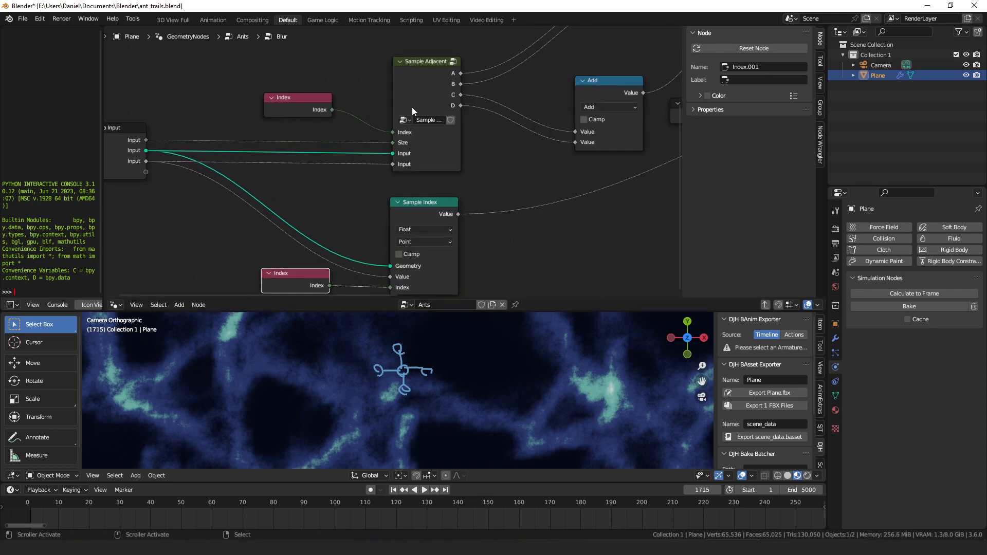
left_click_drag(412, 107, 421, 107)
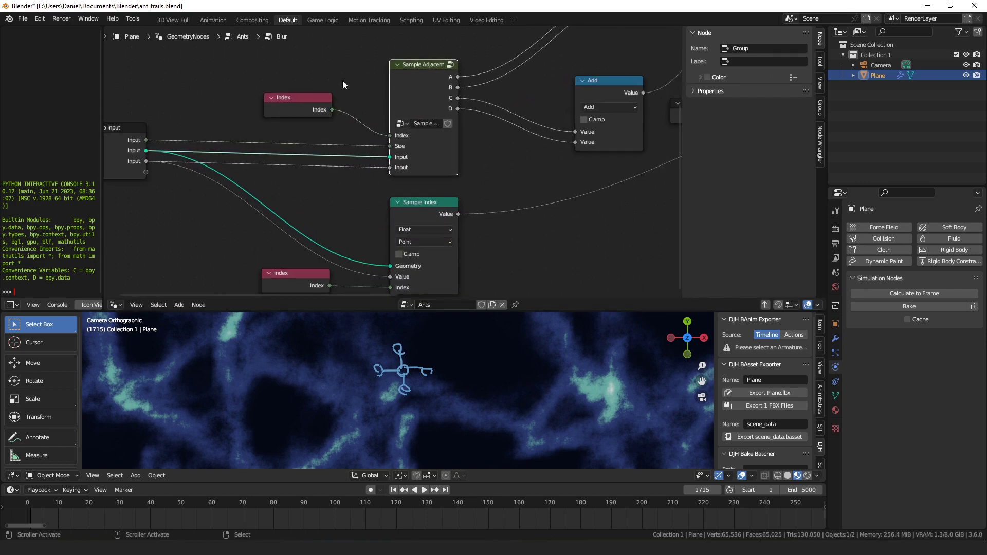
scroll(478, 164, "down", 2)
left_click_drag(344, 123, 339, 125)
- Open the Sample Adjacent group and survey its four Sample Index nodes and the math nodes driving them
left_click(401, 104)
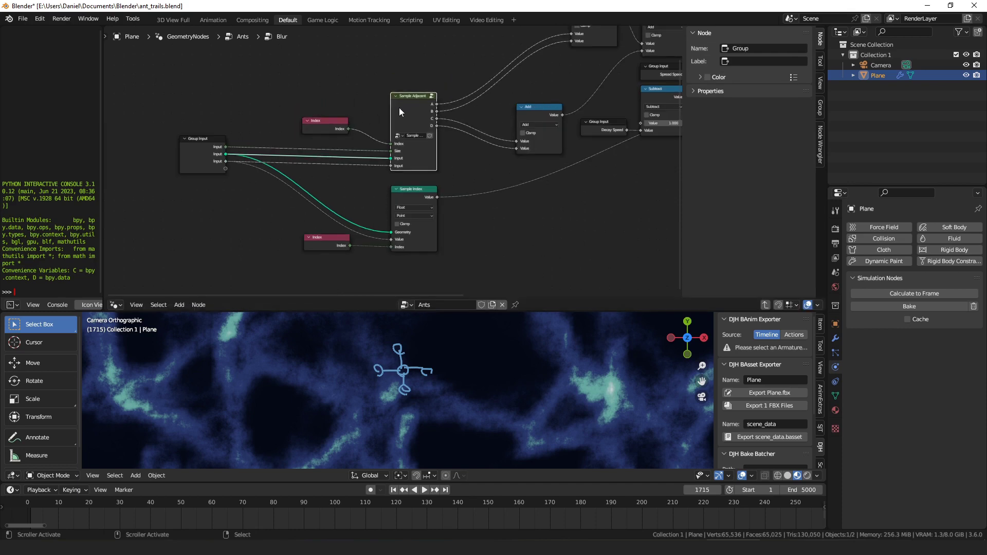
key("Tab")
middle_click_drag(523, 201, 530, 152)
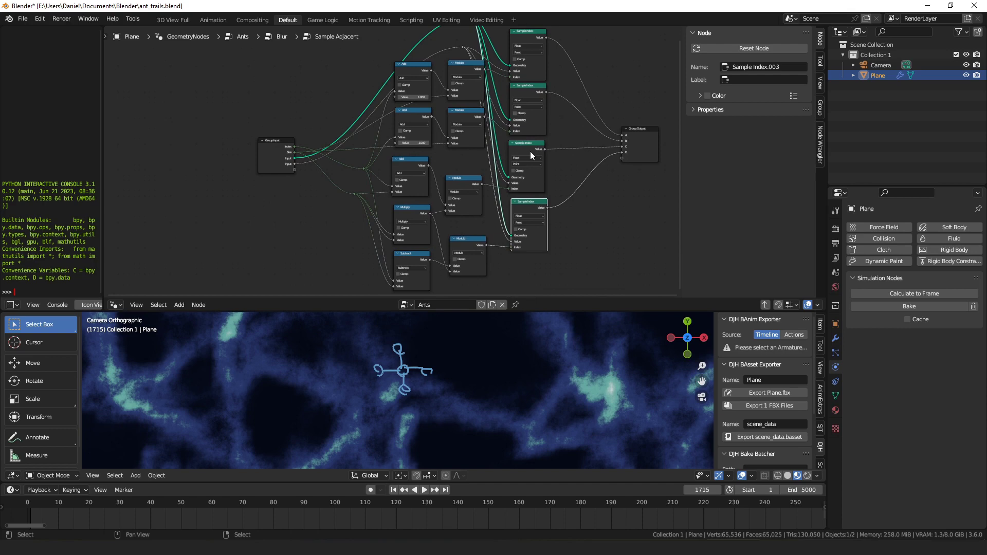
scroll(524, 121, "up", 1, "shift")
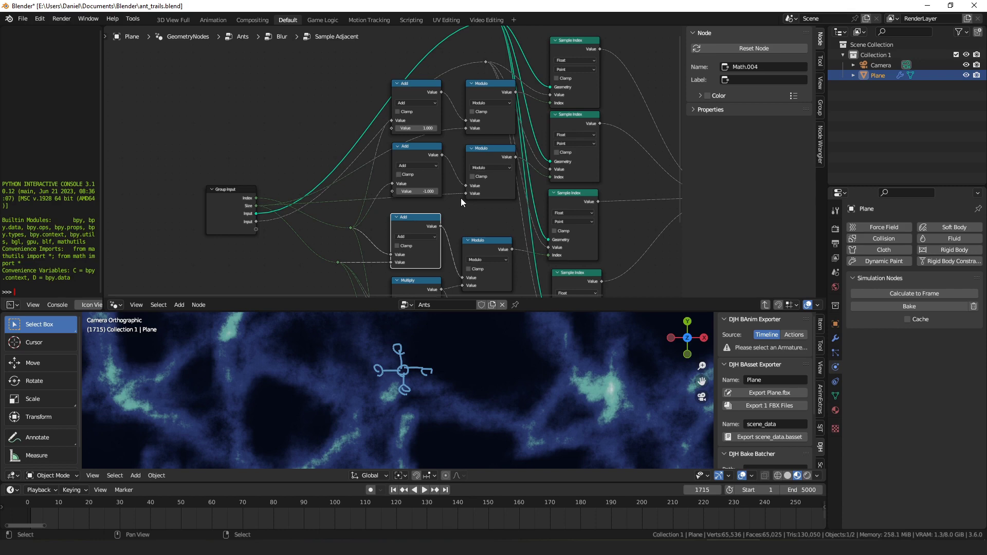
- Examine the Add, Multiply and Subtract nodes that use Index and Size to compute the neighbouring rows' indices
scroll(394, 162, "up", 1)
left_click(422, 102)
left_click_drag(425, 147, 423, 148)
middle_click_drag(416, 241, 425, 156)
left_click_drag(424, 157, 426, 159)
scroll(435, 162, "down", 3, "shift")
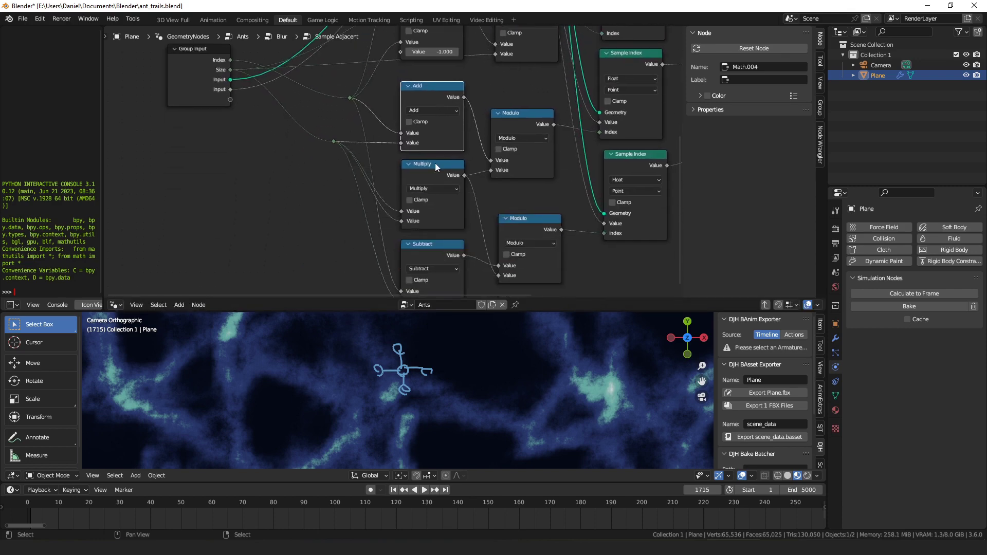
middle_click_drag(447, 229, 440, 174)
scroll(440, 174, "down", 4)
left_click_drag(413, 199, 412, 196)
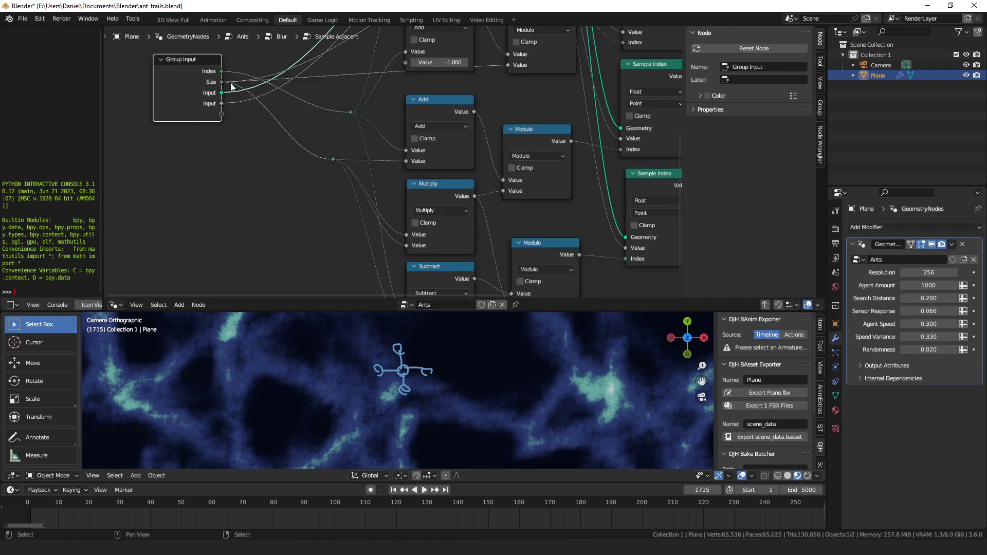
- Trace Sample Adjacent's Size input from its inner Group Input back to the Group Input of the Blur group
left_click_drag(224, 82, 283, 147)
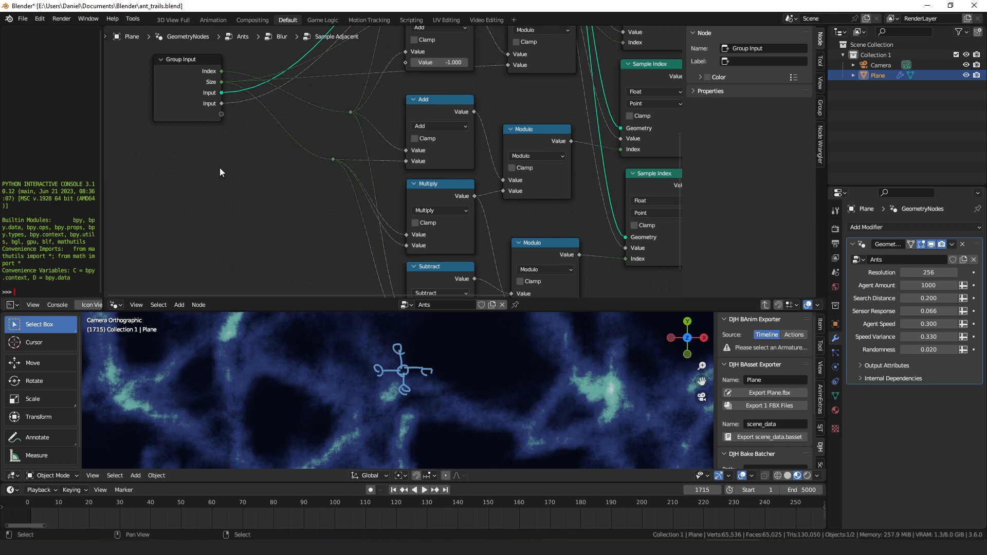
key("Tab")
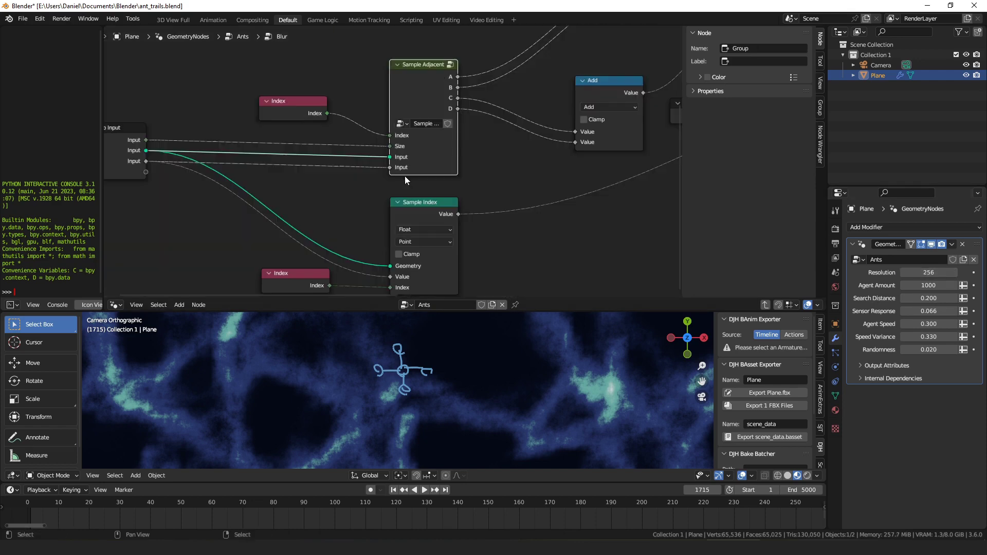
middle_click_drag(418, 210, 465, 223)
middle_click_drag(428, 135, 466, 109)
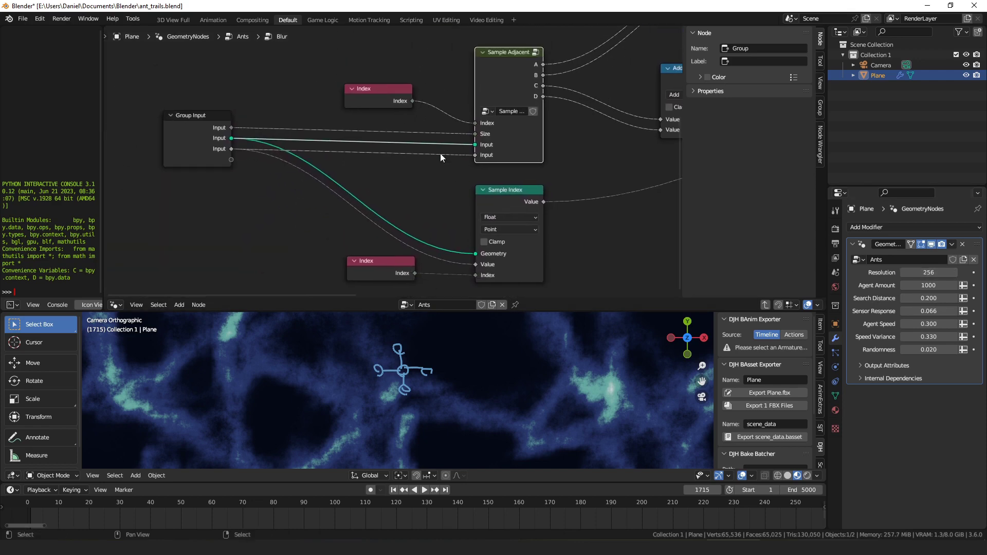
- Reopen the Sample Adjacent group and examine the Add node with value 1.000 and the Modulo node it feeds
key("Tab")
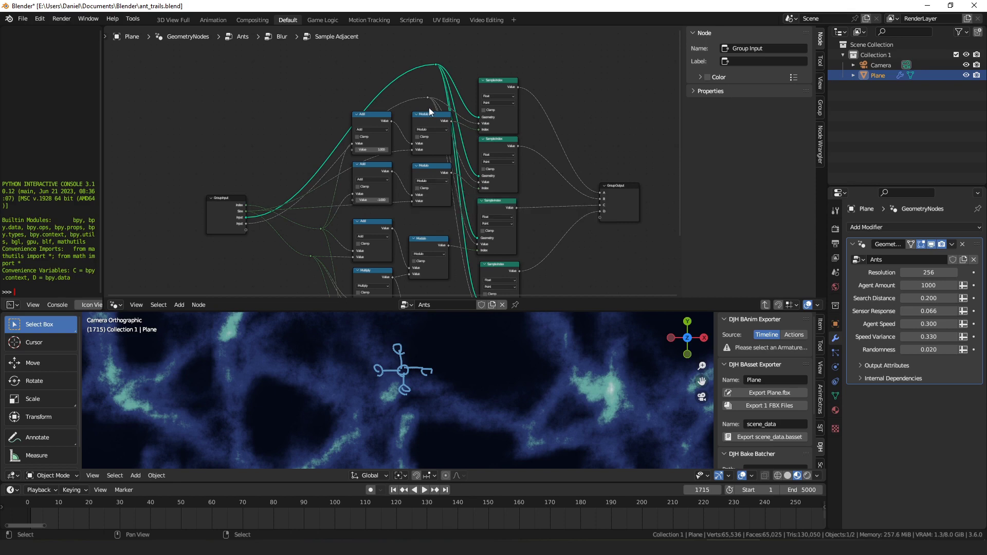
scroll(429, 107, "up", 2)
left_click_drag(366, 94, 369, 97)
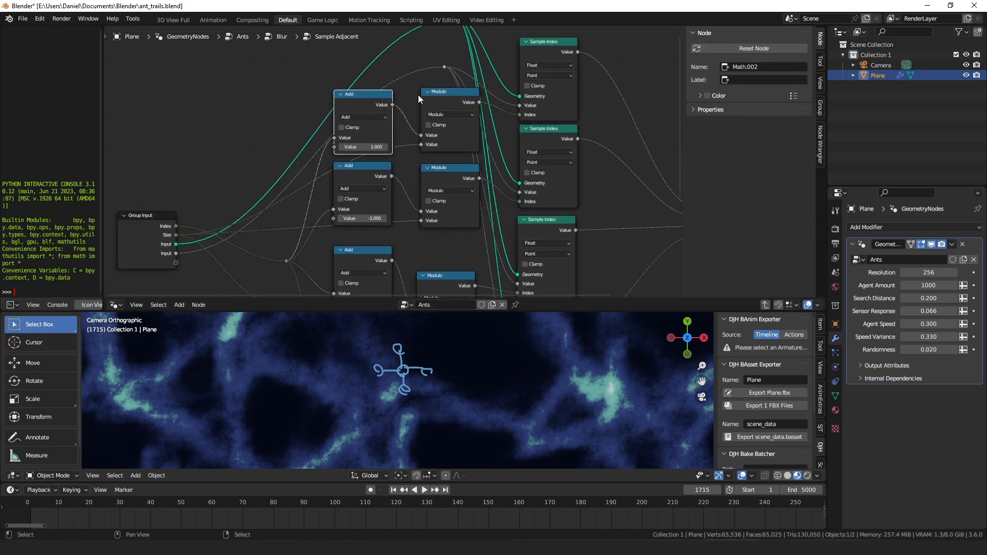
left_click_drag(449, 95, 443, 97)
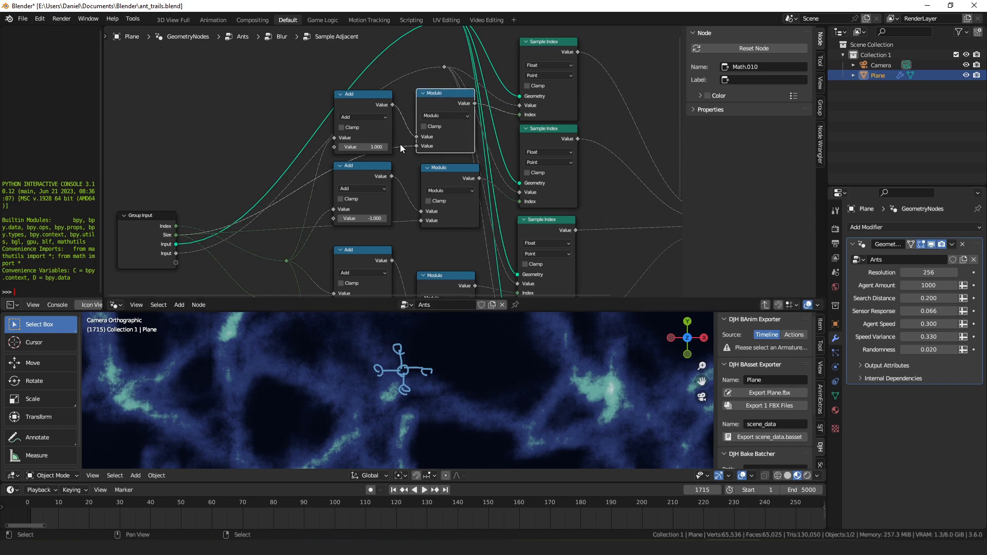
middle_click_drag(414, 118, 425, 78)
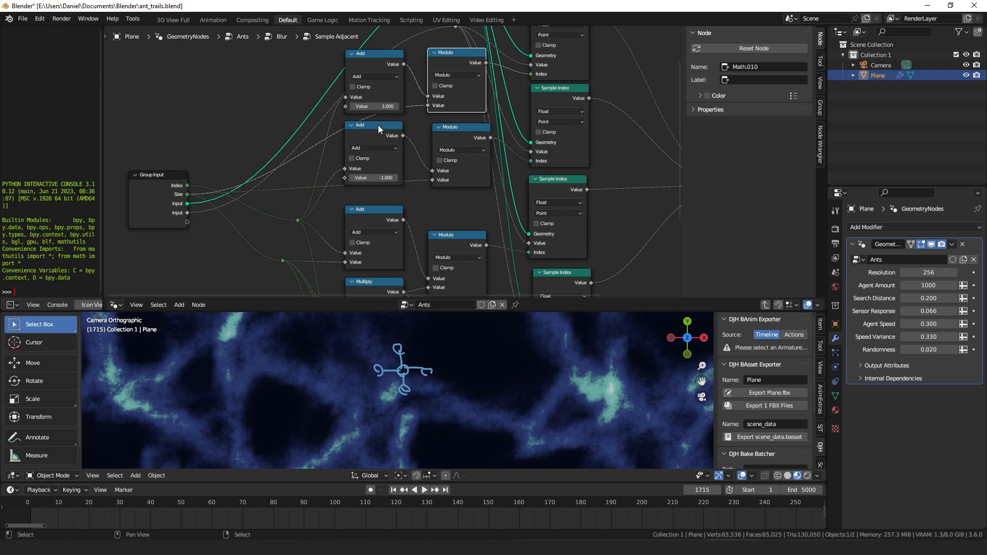
- Examine the Add node with value -1.000 and the lower Add, Multiply and Modulo nodes that wrap the neighbouring rows' indices
left_click_drag(380, 125, 377, 128)
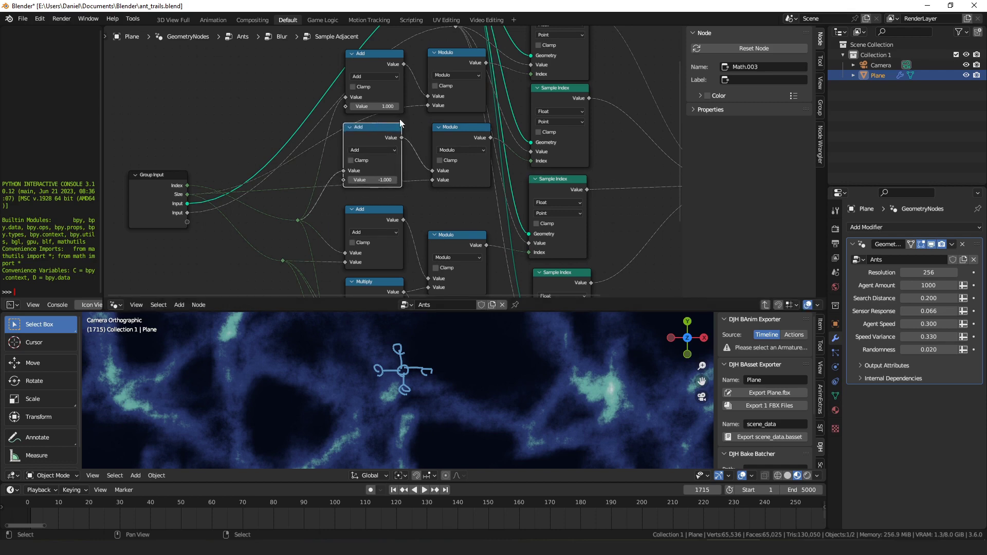
left_click_drag(456, 146, 451, 157)
middle_click_drag(451, 156, 480, 70)
left_click_drag(396, 128, 392, 129)
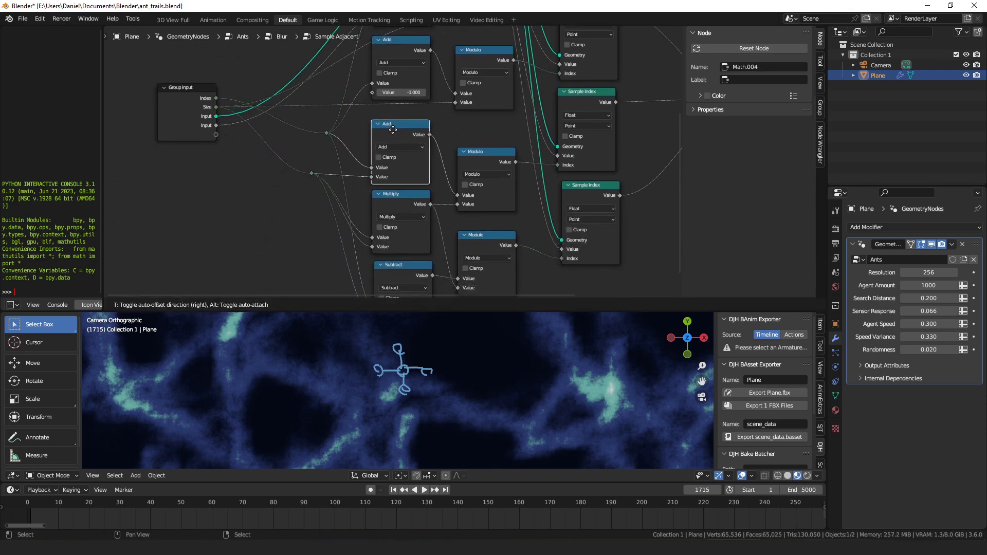
middle_click_drag(393, 130, 348, 107)
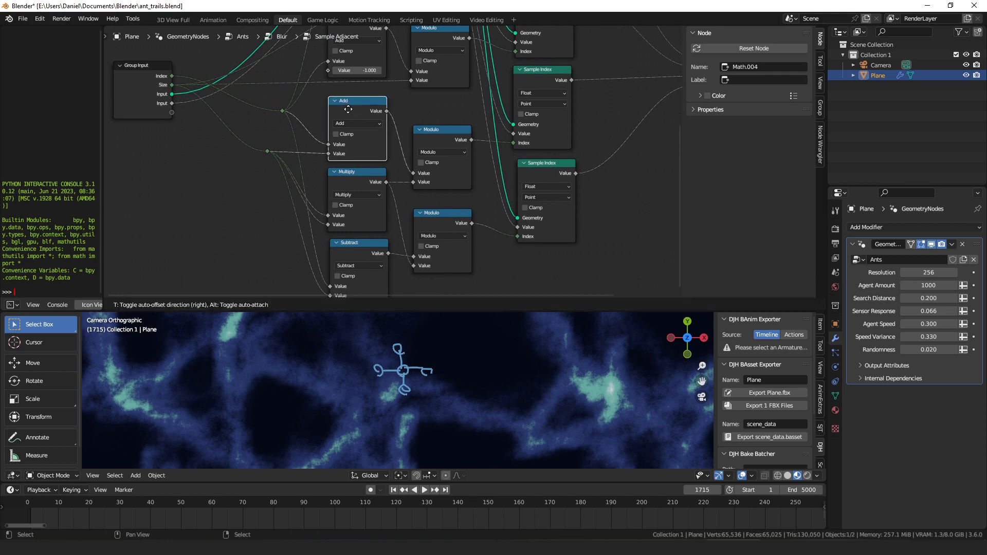
left_click_drag(348, 109, 348, 104)
middle_click_drag(412, 124, 419, 107)
left_click_drag(452, 114, 452, 114)
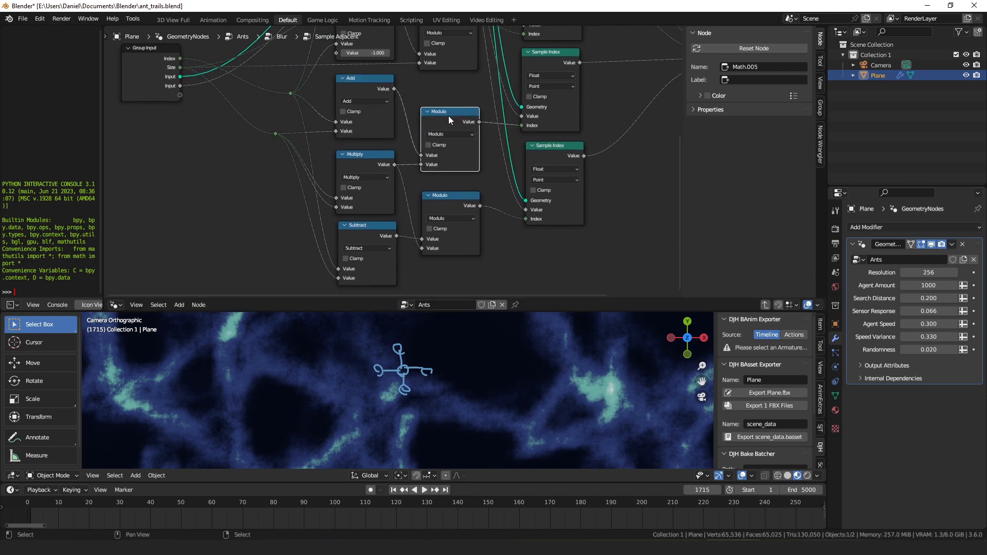
middle_click_drag(411, 105, 370, 115)
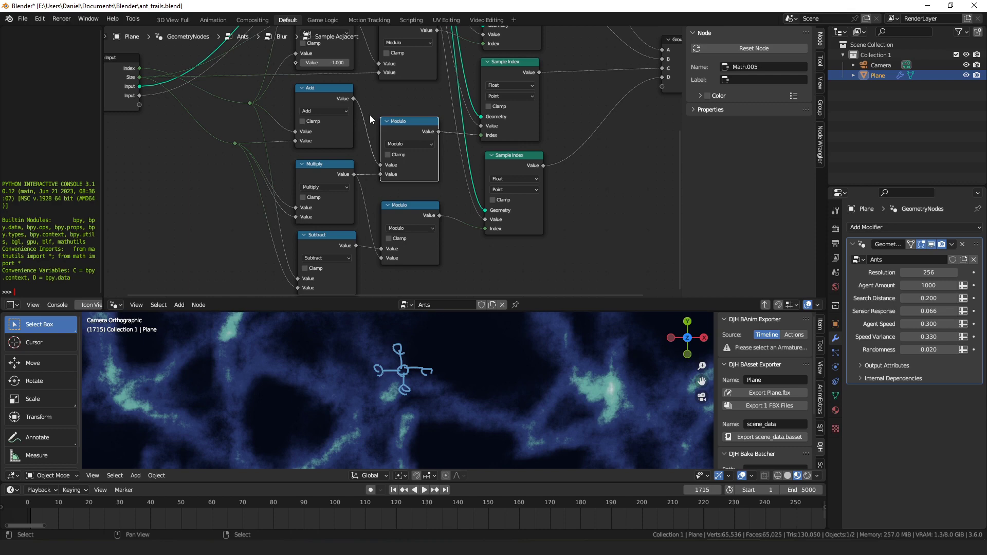
- Follow the four Sample Index nodes in Sample Adjacent to outputs A, B, C and D of its Group Output
left_click_drag(509, 158, 507, 158)
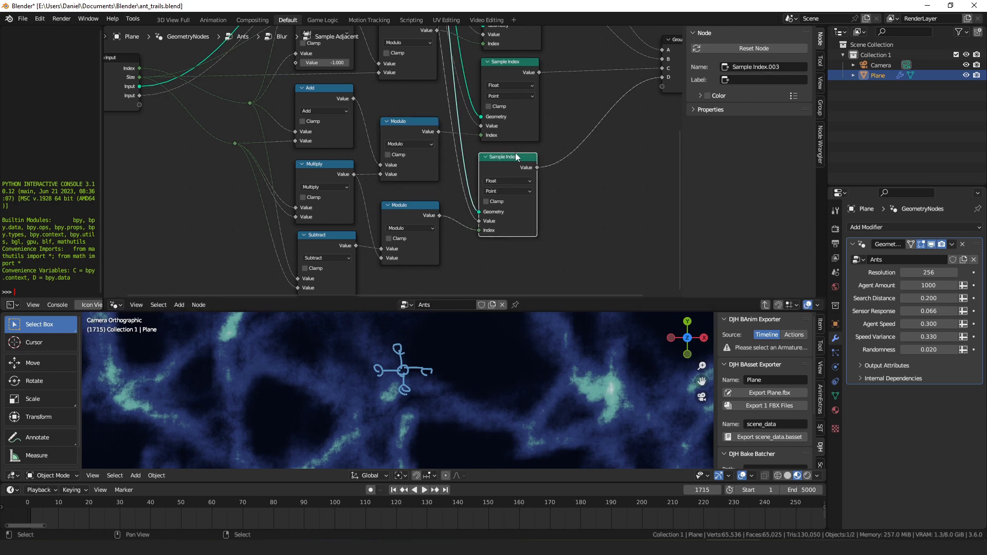
scroll(516, 150, "down", 2)
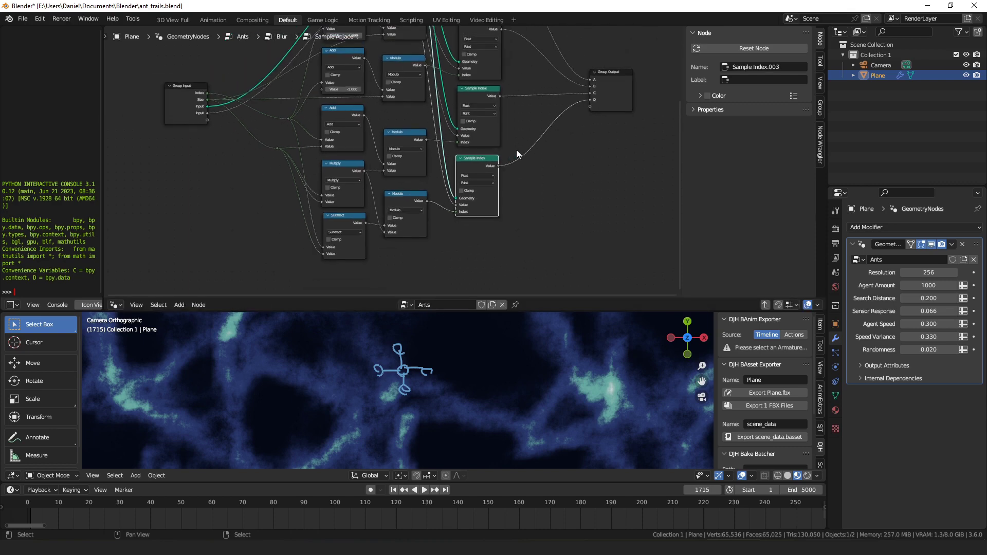
middle_click_drag(516, 149, 452, 216)
scroll(416, 54, "down", 1)
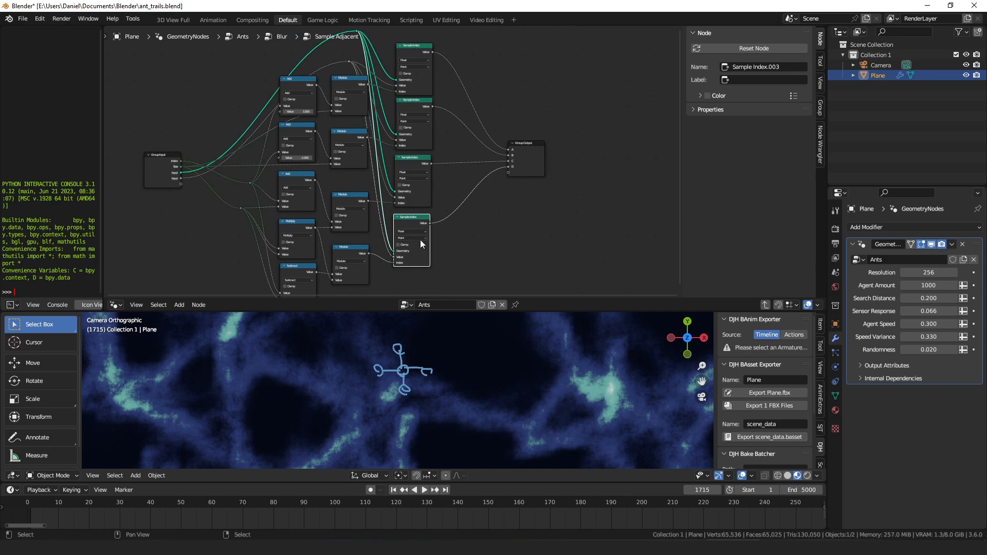
left_click_drag(532, 164, 536, 167)
key("Home")
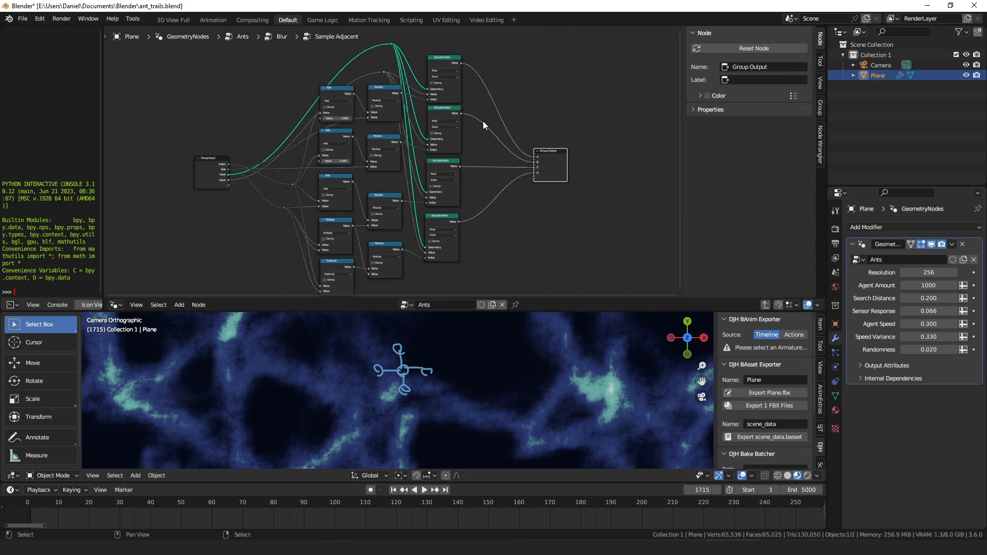
middle_click_drag(491, 131, 465, 82)
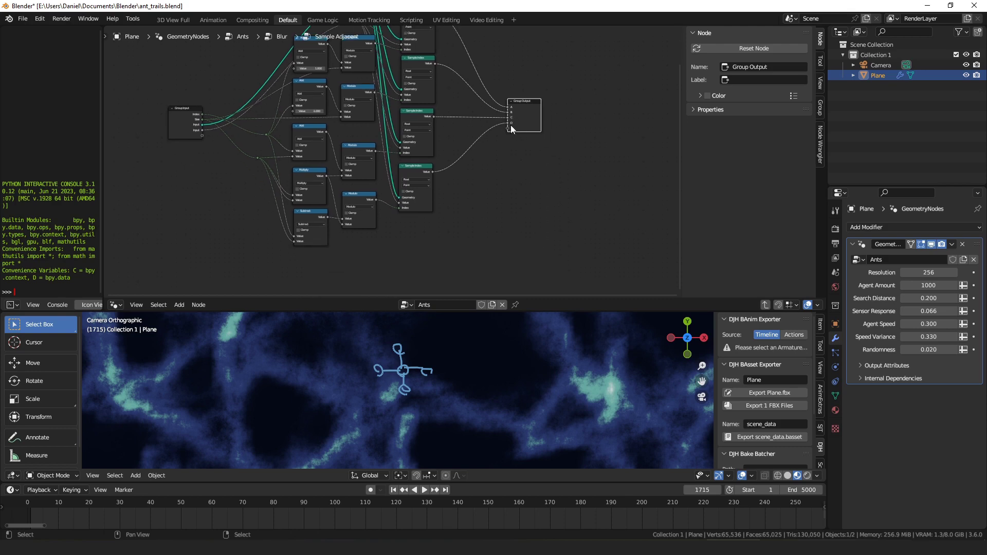
- Return to the Blur group and line up the two Add nodes fed by Sample Adjacent, one above the other
key("Tab")
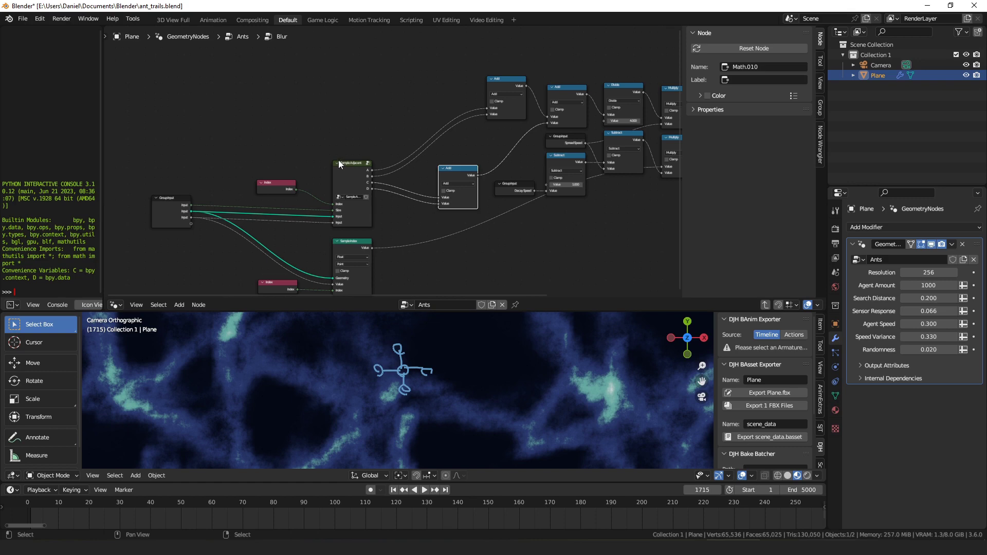
left_click_drag(507, 85, 448, 90)
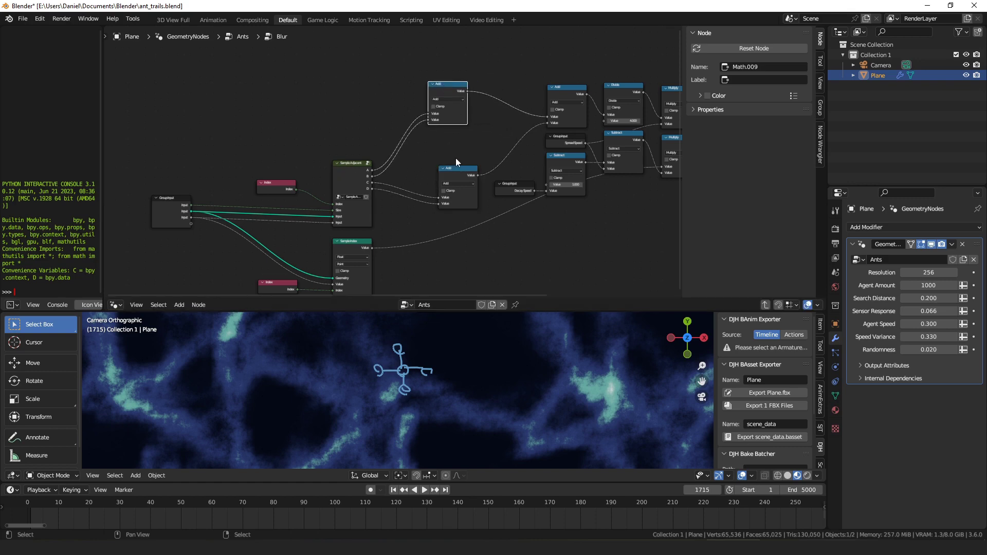
left_click_drag(456, 168, 446, 150)
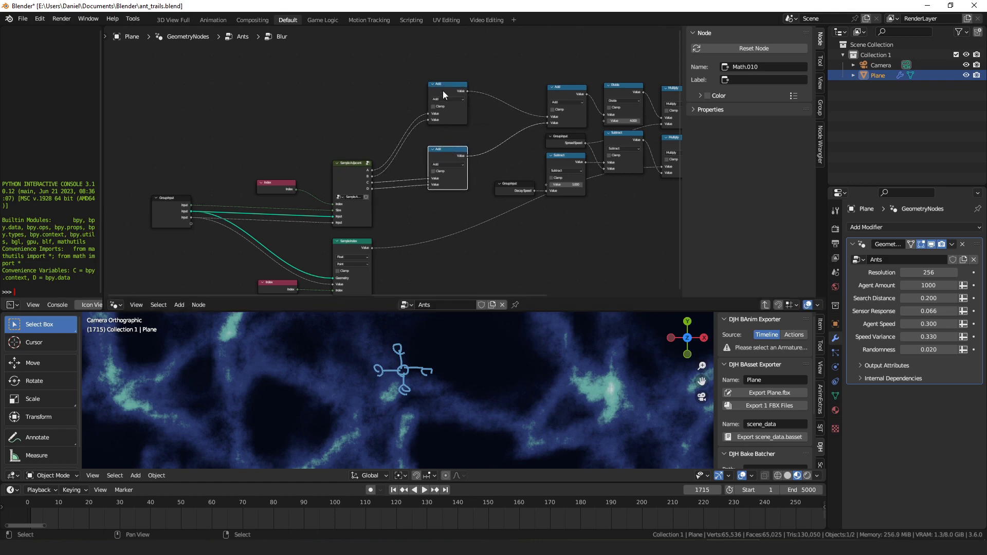
left_click_drag(444, 88, 443, 106)
- Examine the Add node that combines both sums and the Divide node with value 4.000 that averages them
left_click_drag(560, 95, 557, 93)
middle_click_drag(545, 93, 309, 97)
scroll(387, 63, "up", 2)
left_click(385, 58)
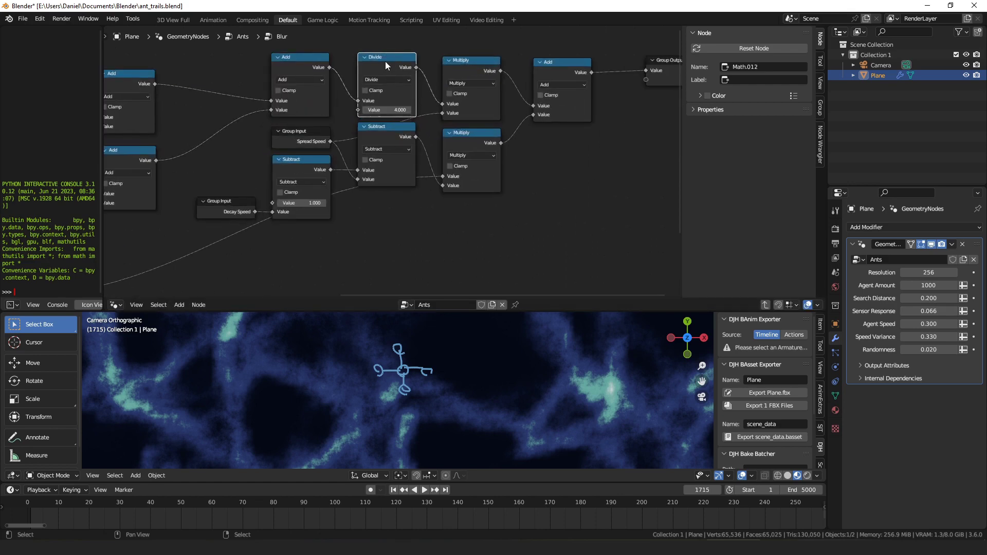
- Examine the Spread Speed input and the Subtract and Multiply nodes it drives, moving the Subtract node slightly lower
left_click_drag(305, 139, 303, 138)
left_click_drag(392, 129, 392, 136)
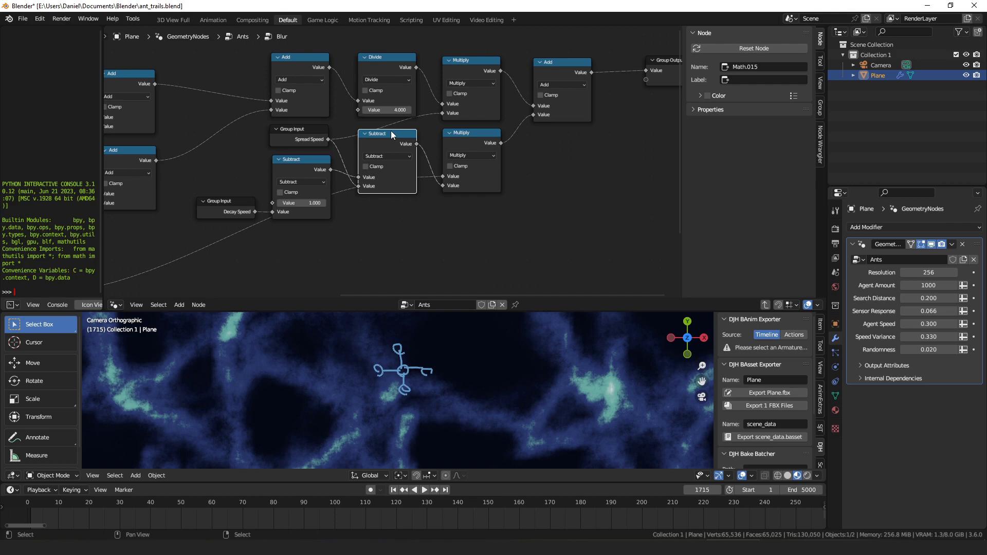
left_click_drag(391, 135, 392, 148)
left_click(308, 137)
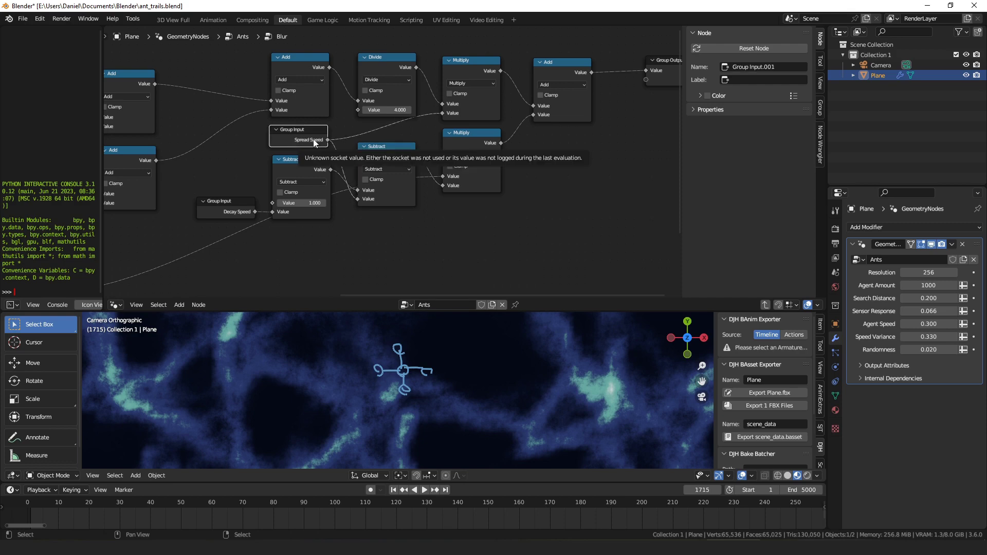
middle_click_drag(424, 183, 381, 161)
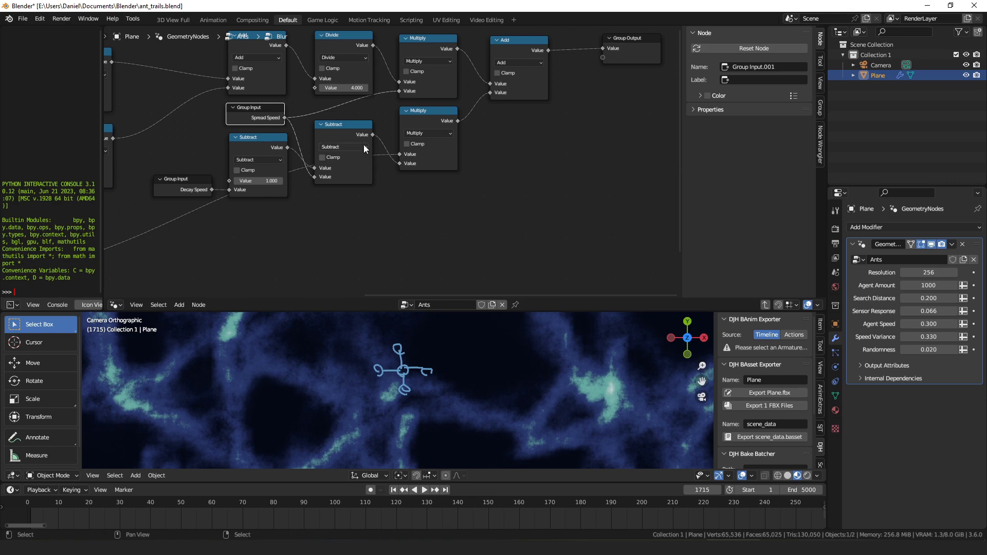
- Trace Decay Speed through both Subtract nodes and the lower Multiply to the Add node before Blur's Group Output
middle_click_drag(326, 119, 313, 134)
left_click_drag(177, 193, 175, 195)
left_click_drag(233, 154, 229, 153)
left_click_drag(337, 138, 334, 139)
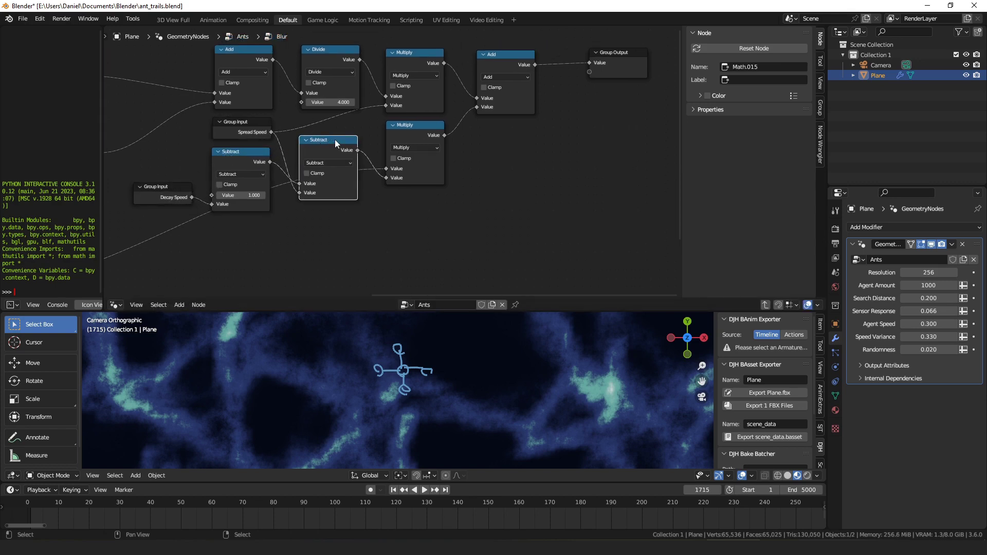
left_click_drag(404, 122, 402, 123)
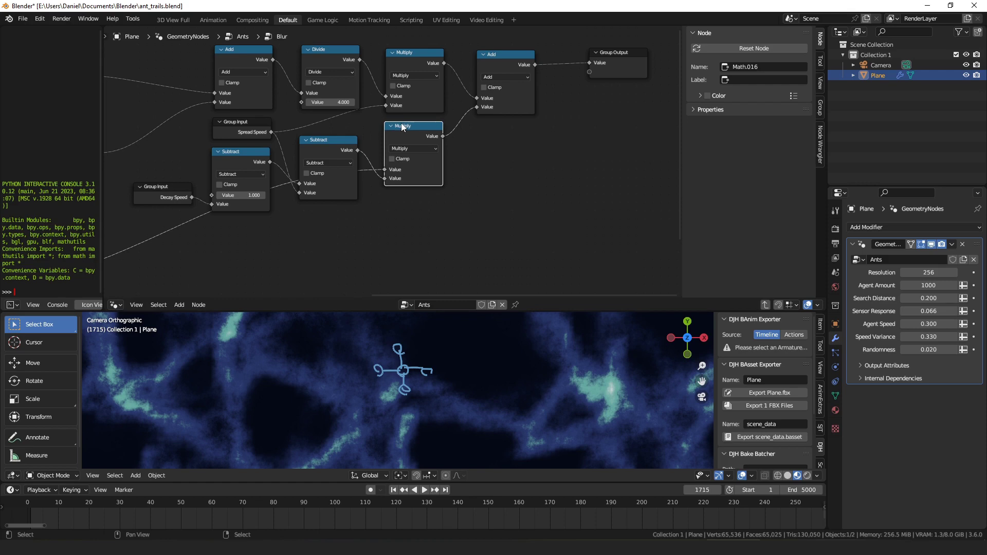
middle_click_drag(475, 123, 407, 153)
left_click(446, 91)
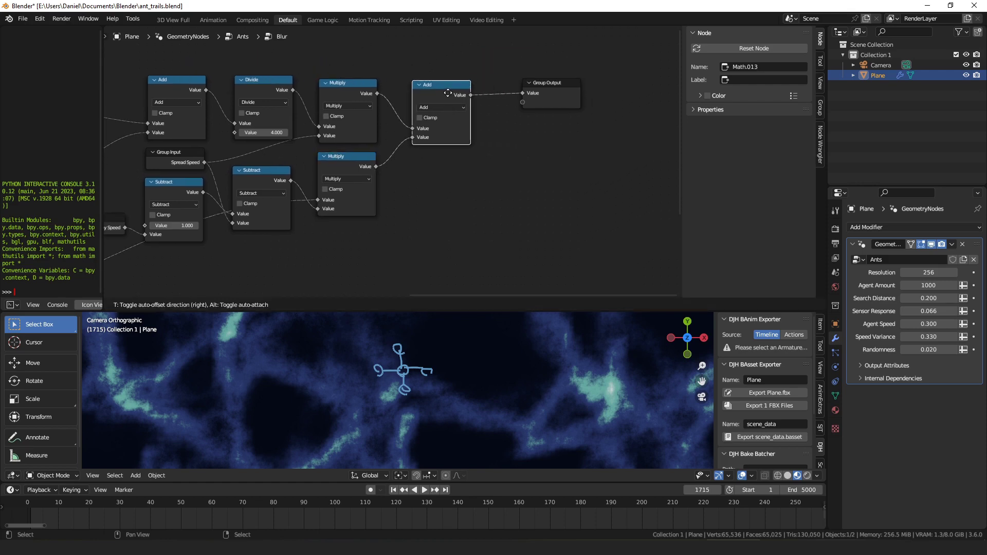
- Return to the Ants node tree and follow the Blur output up to the four NodeGroup nodes
key("Tab")
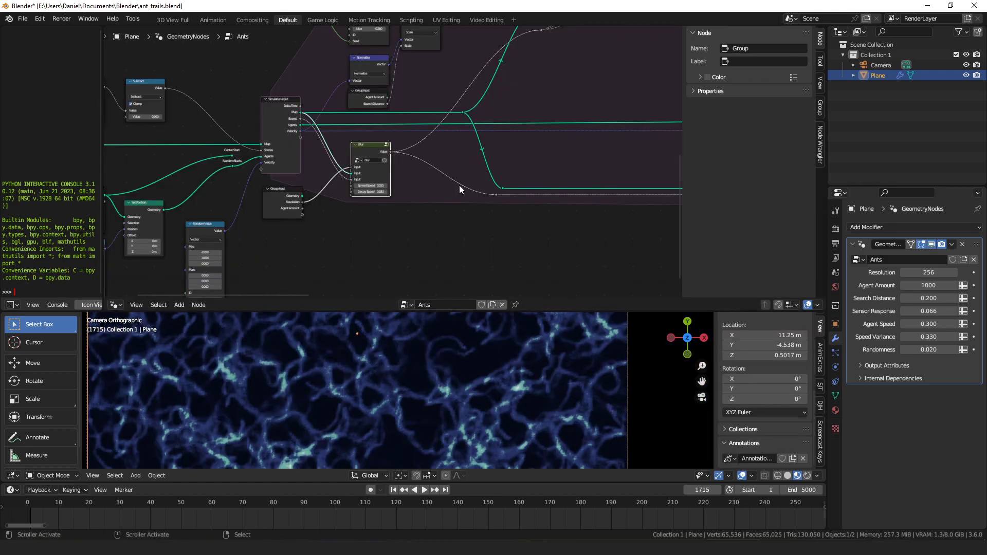
scroll(476, 170, "down", 4)
middle_click_drag(511, 113, 419, 188)
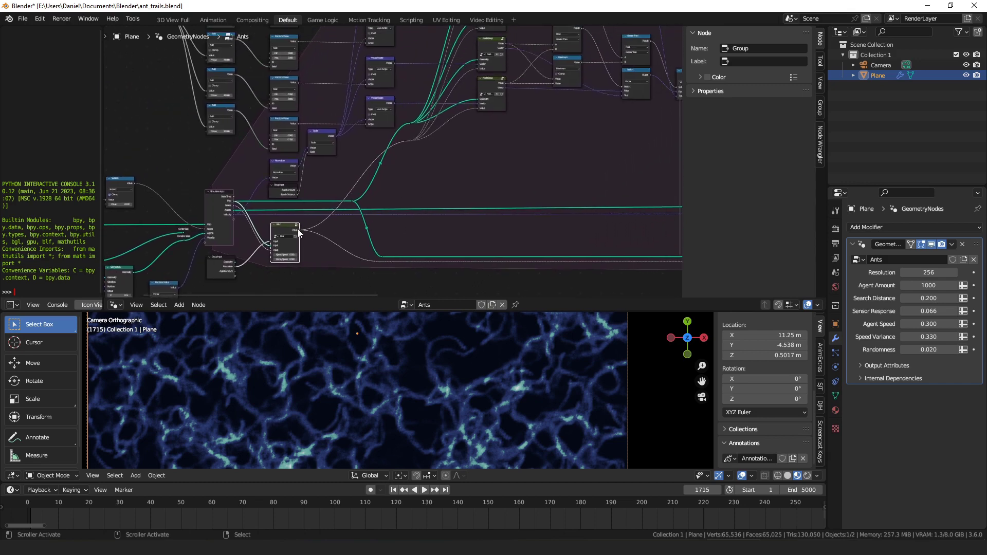
middle_click_drag(474, 95, 474, 110)
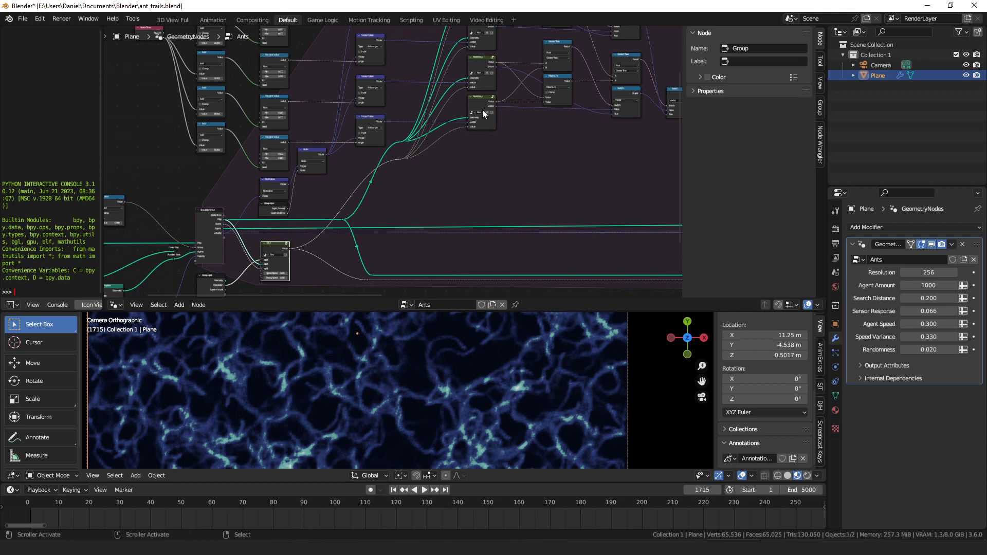
middle_click_drag(482, 110, 440, 146, "shift")
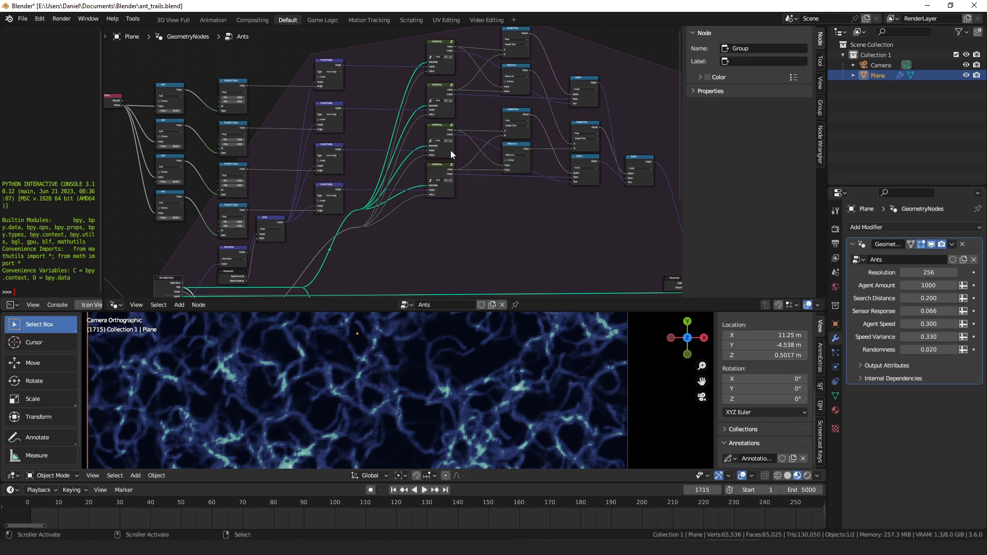
mouse_move(451, 150)
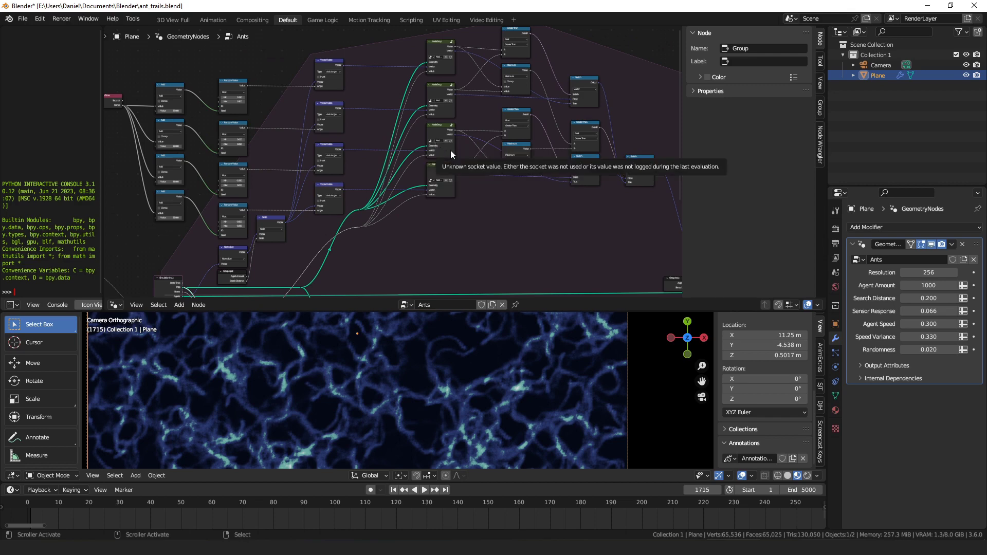
- Trace the Simulation Input's Velocity output to the Normalize node
middle_click_drag(451, 150, 551, 64)
scroll(295, 213, "up", 6)
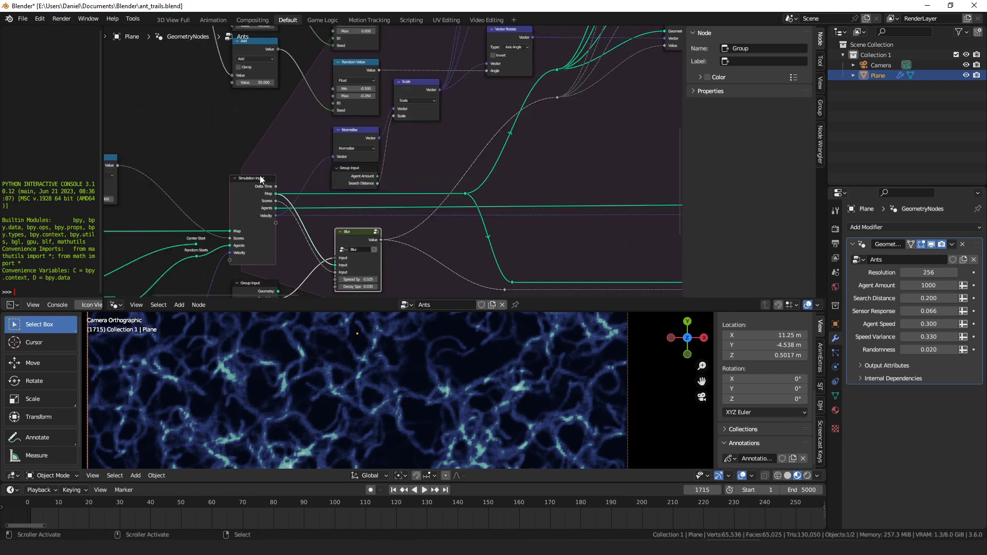
left_click_drag(275, 215, 351, 128)
left_click(350, 133)
left_click(350, 130)
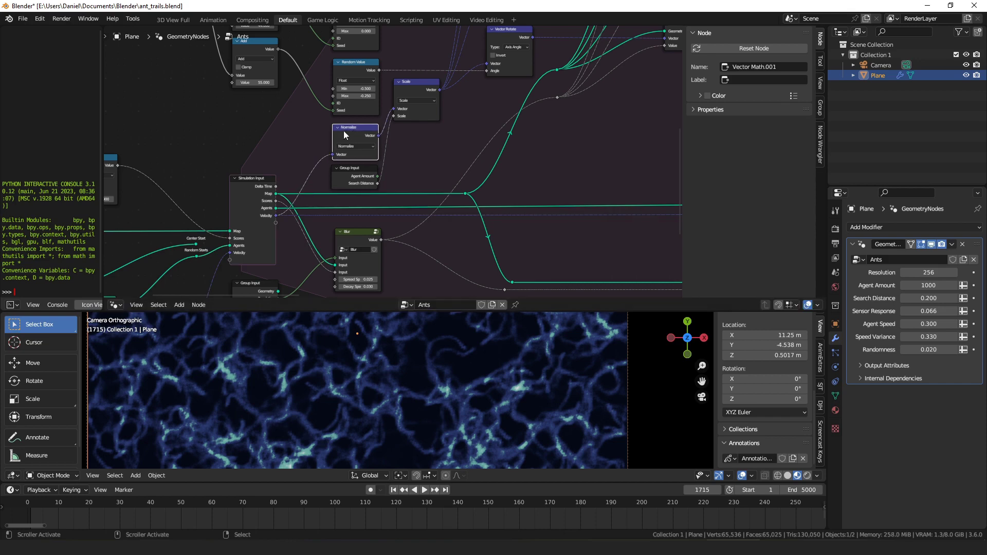
- Examine the Scale node and the Group Input that supplies its Search Distance
middle_click_drag(408, 56, 399, 117)
left_click_drag(400, 149, 401, 151)
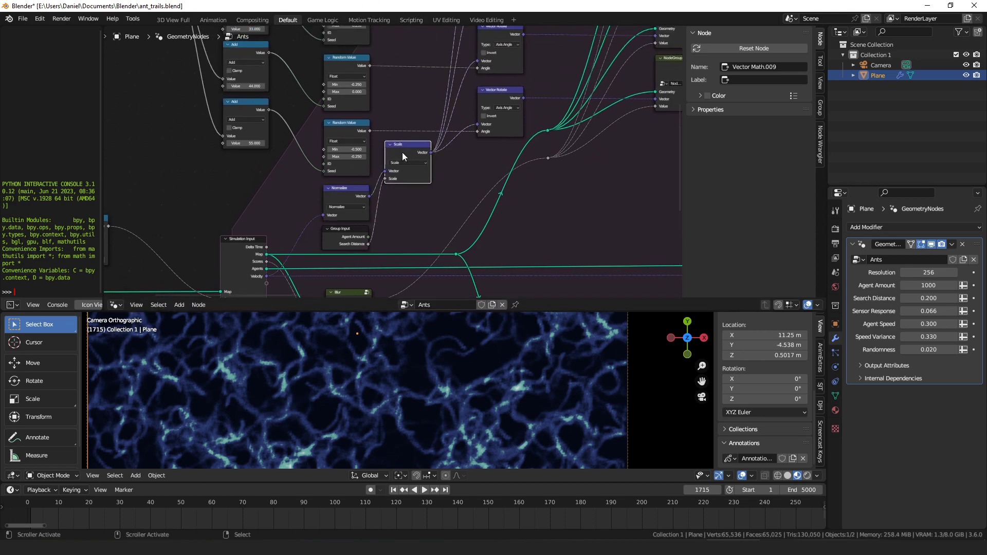
left_click_drag(353, 245, 353, 244)
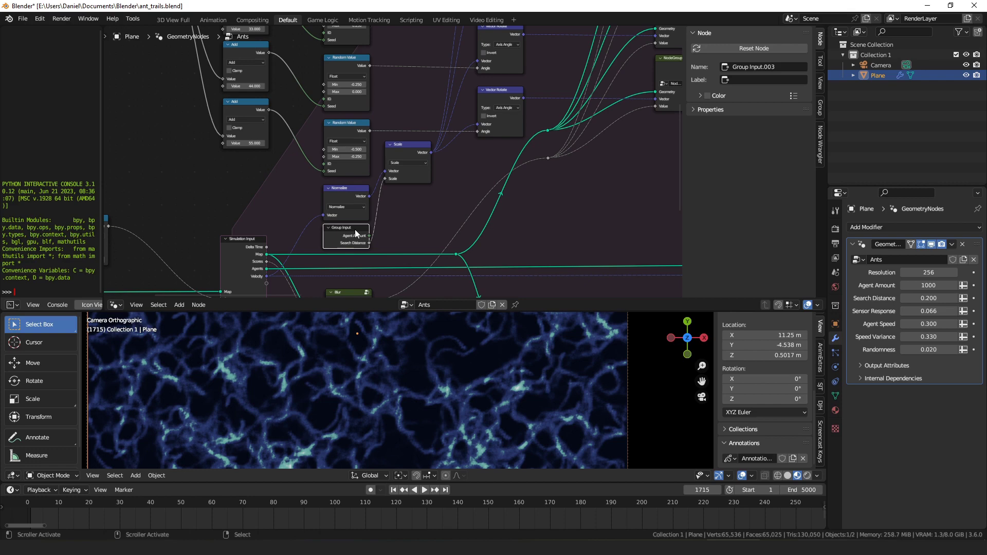
middle_click_drag(431, 146, 409, 182)
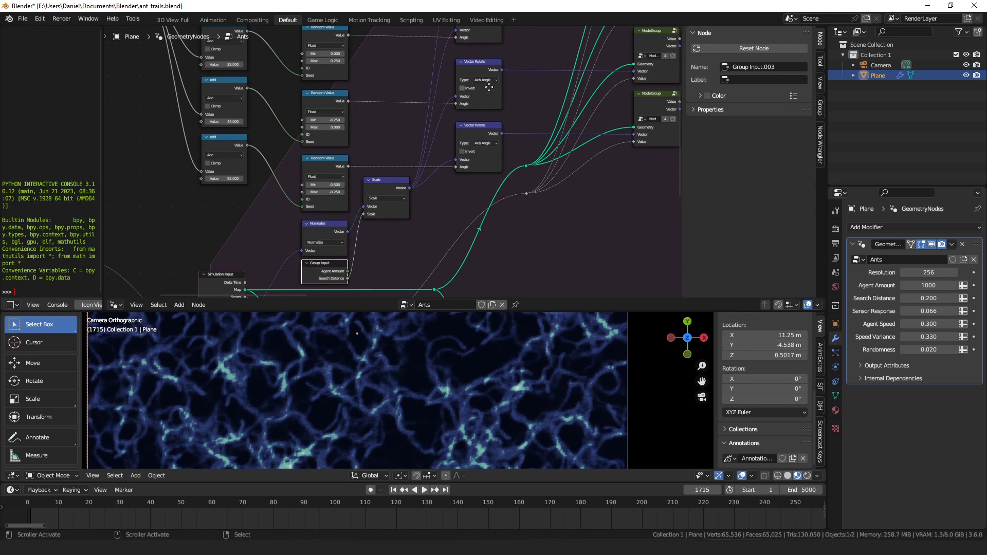
- Examine the four Vector Rotate nodes and the Random Value nodes, seeded from Scene Time, that supply their angles
middle_click_drag(486, 86, 446, 235)
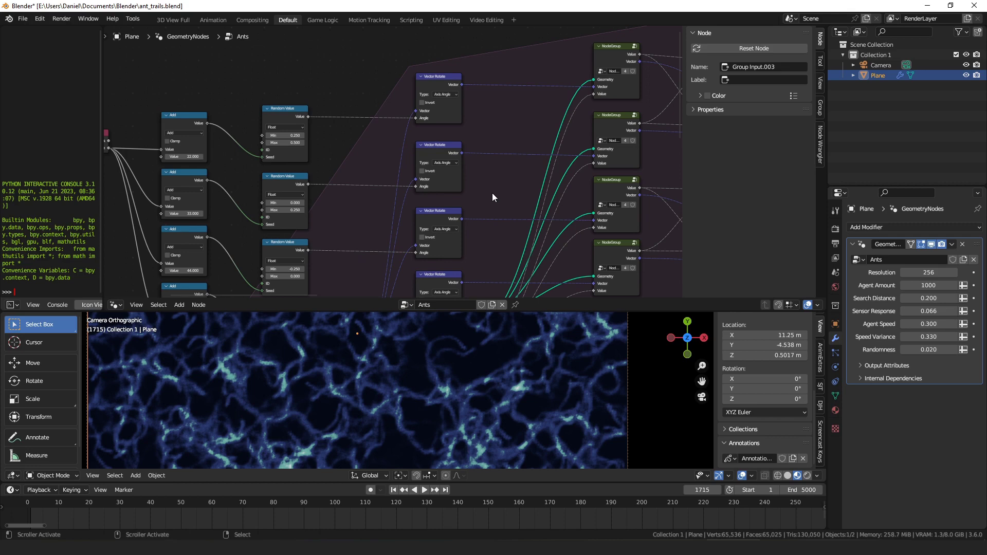
scroll(455, 124, "down", 2, "shift")
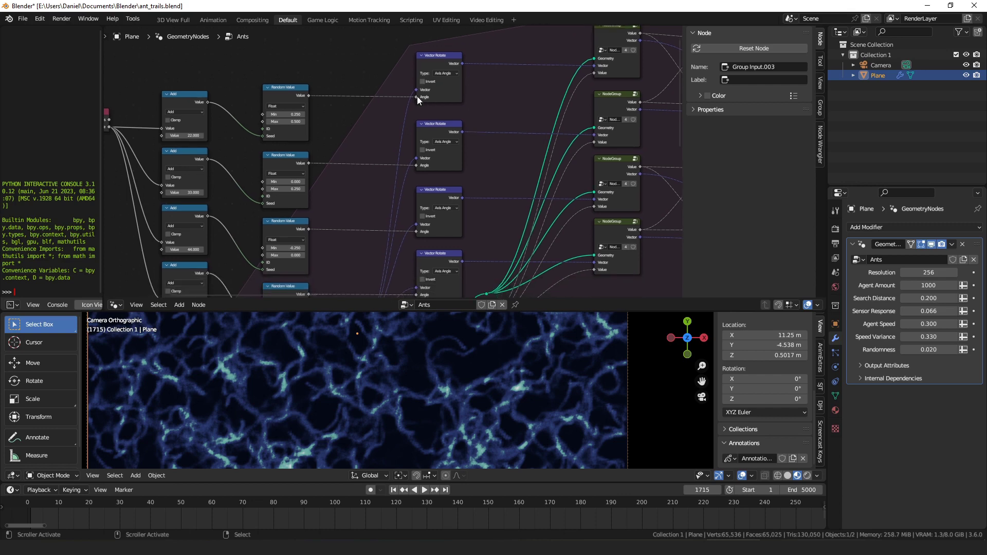
mouse_move(429, 96)
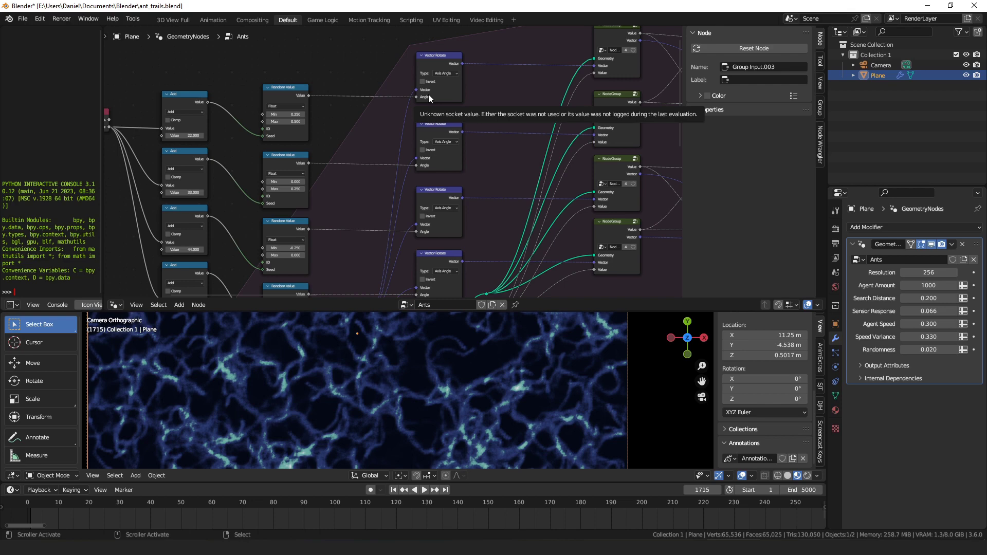
middle_click_drag(402, 164, 429, 135)
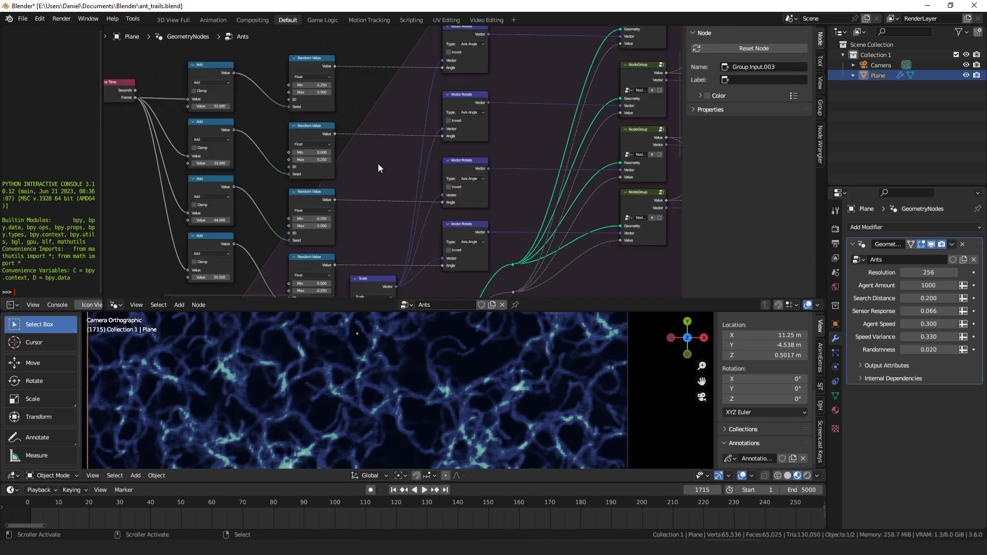
middle_click_drag(378, 164, 402, 129)
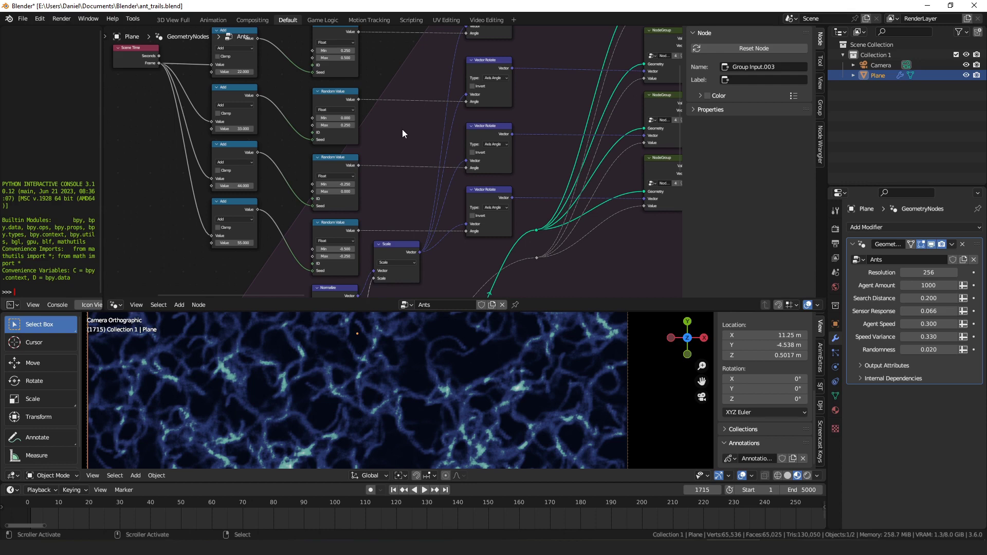
- Examine the Scene Time node and the four Add nodes that offset its Frame output for the random seeds
middle_click_drag(402, 128, 438, 155)
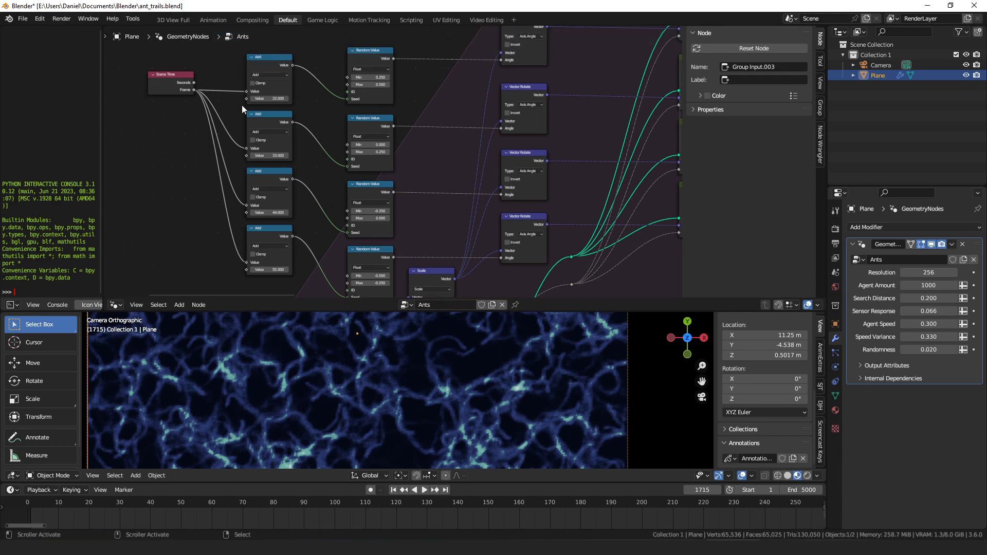
left_click(172, 82)
key("shift+d")
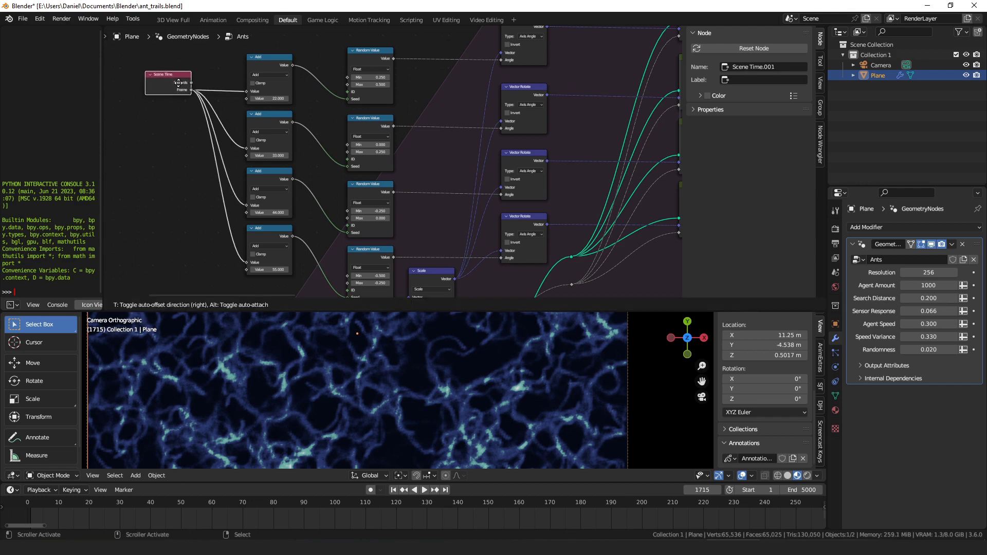
left_click(179, 85)
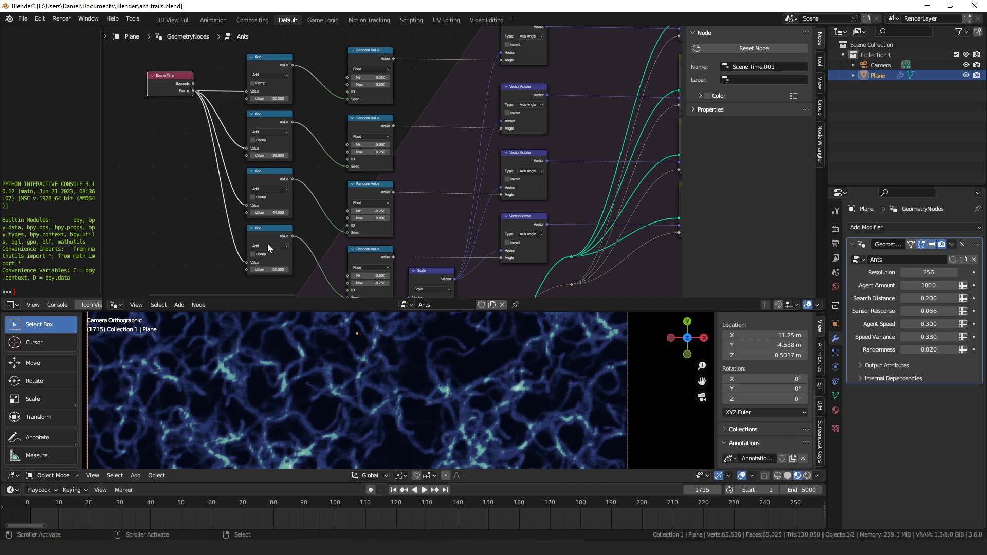
- Compare the Min and Max angle ranges of the four Random Value nodes feeding the Vector Rotate nodes
middle_click_drag(386, 147, 366, 118)
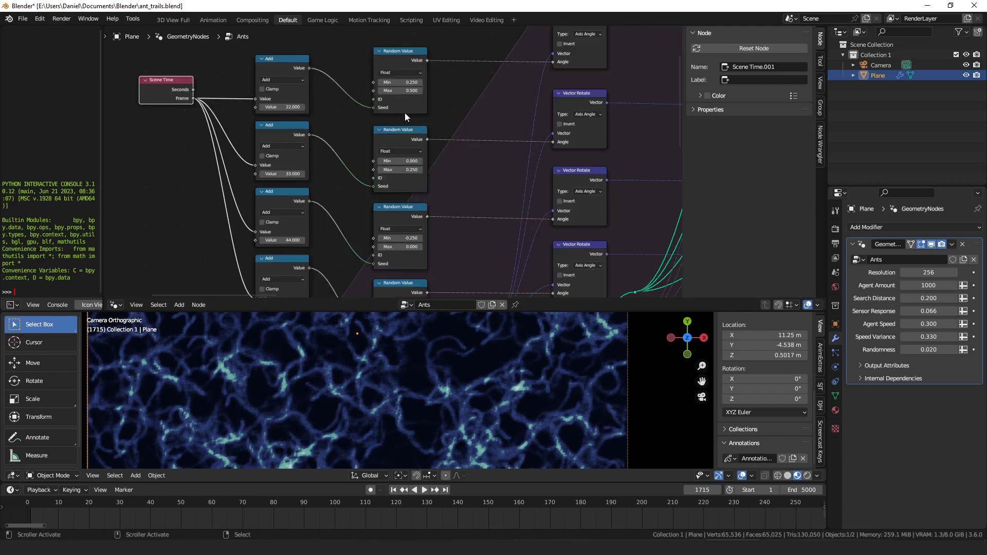
middle_click_drag(415, 169, 412, 132)
scroll(413, 131, "up", 5)
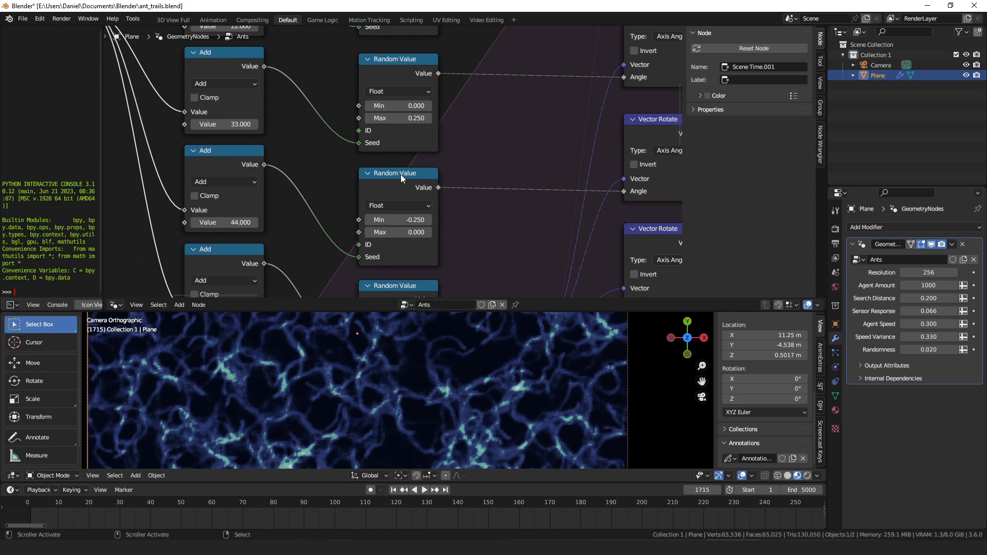
scroll(407, 172, "down", 3)
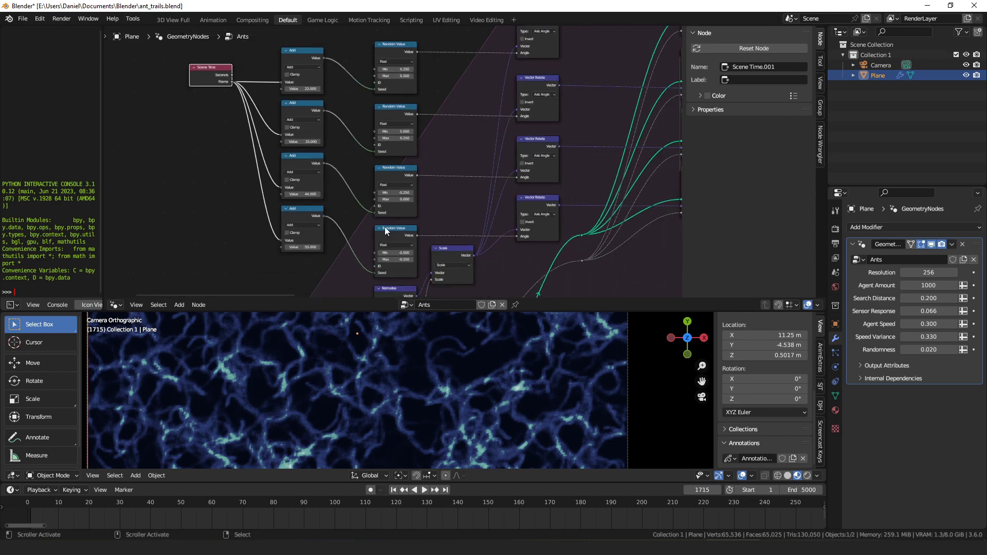
scroll(387, 235, "up", 4)
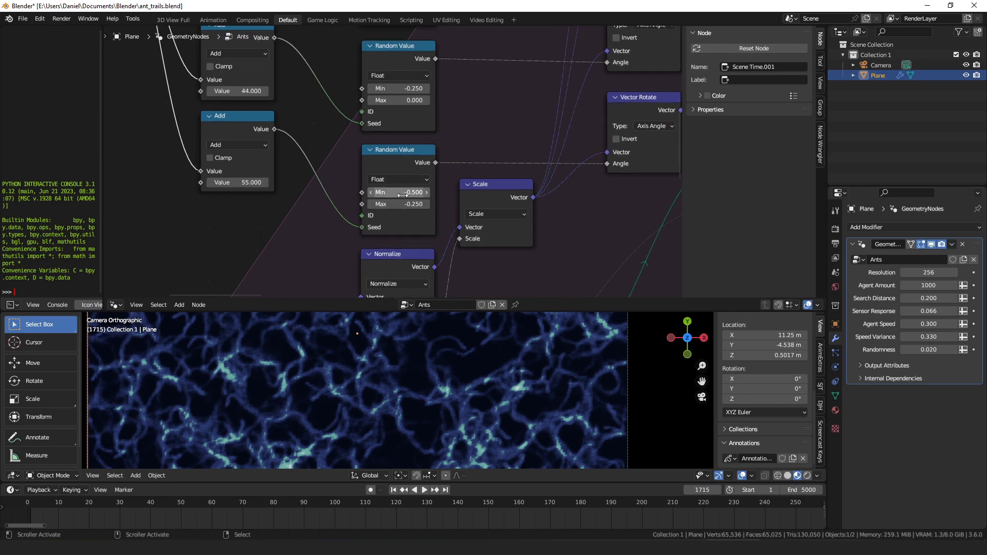
middle_click_drag(451, 91, 438, 186)
middle_click_drag(453, 90, 452, 178)
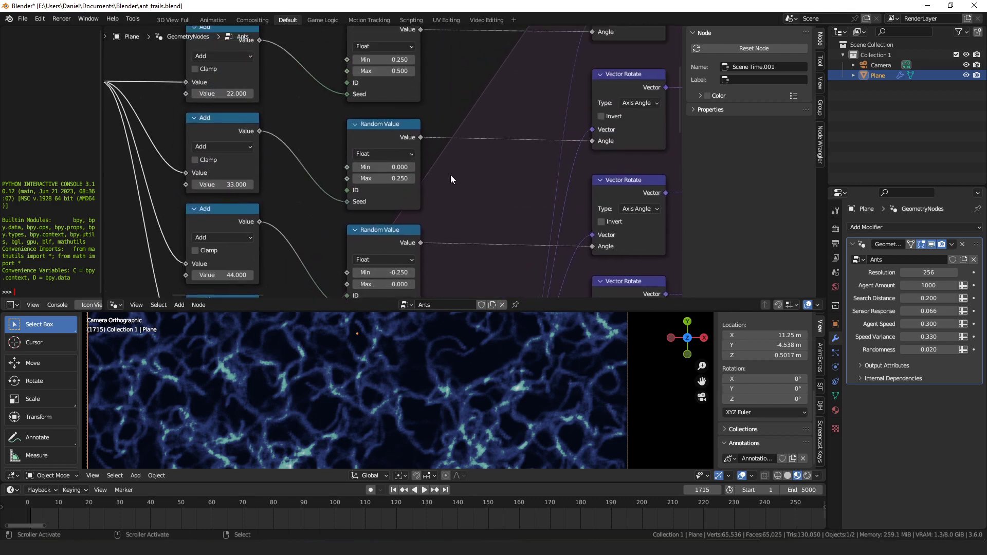
middle_click_drag(445, 107, 441, 172)
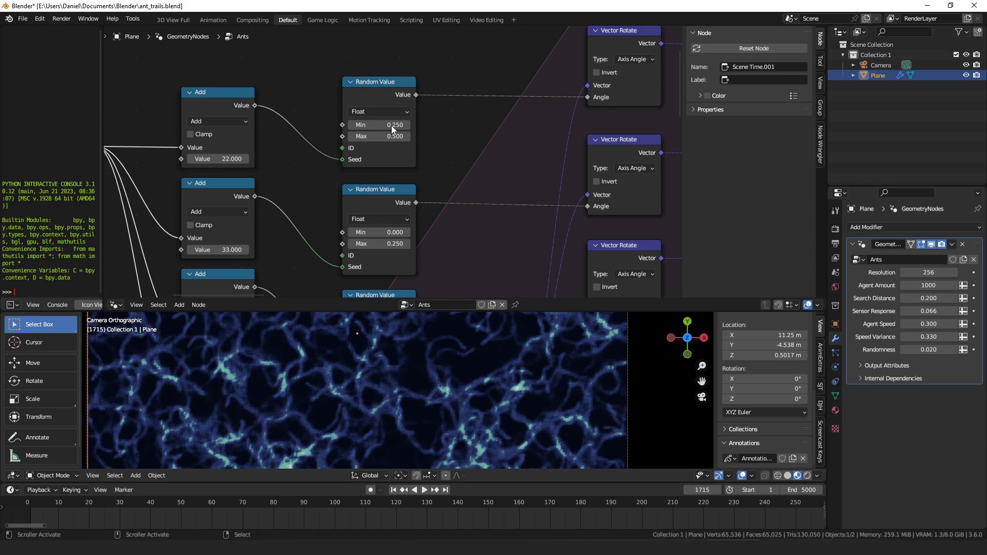
- Follow the Vector Rotate outputs to the four NodeGroup nodes and the comparison nodes they feed
scroll(520, 169, "down", 2)
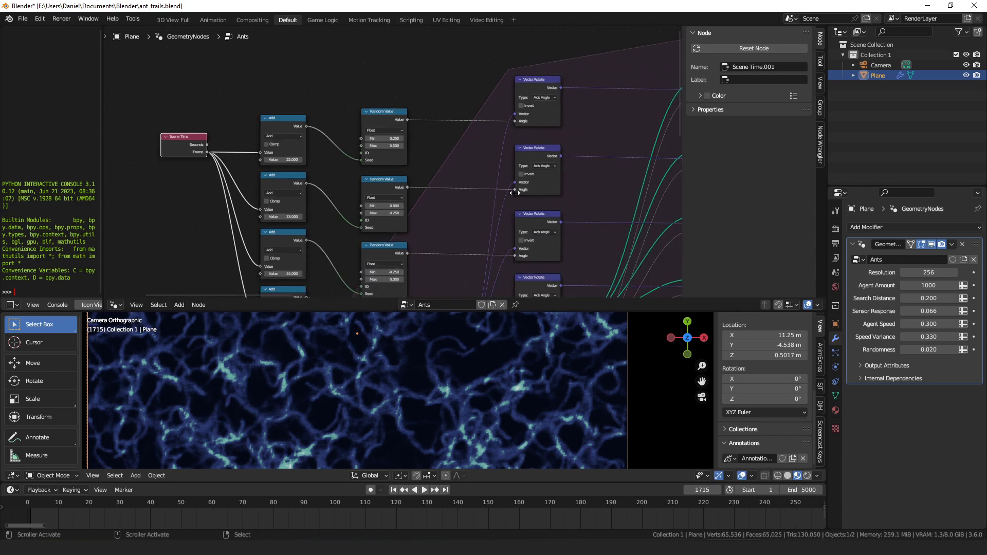
scroll(510, 190, "down", 1)
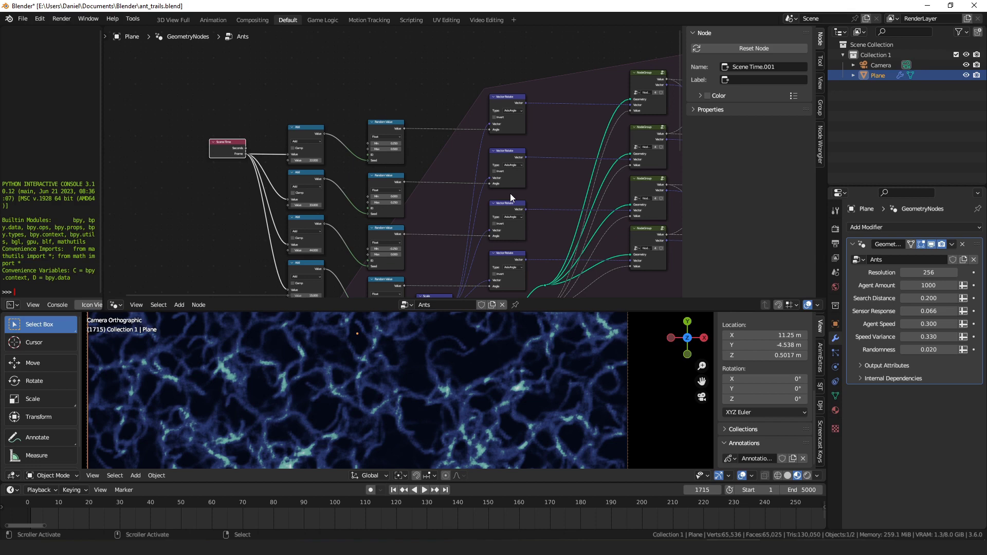
scroll(515, 185, "down", 4)
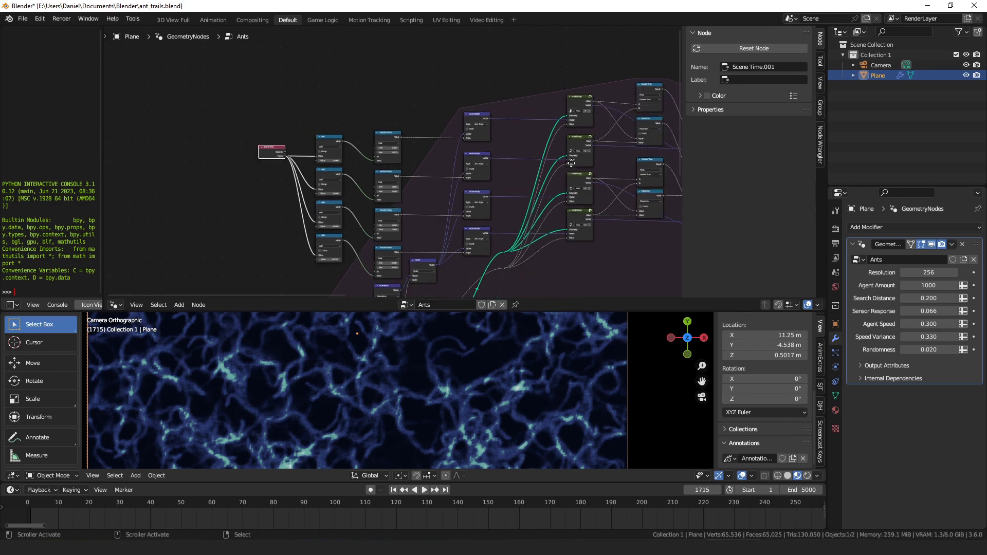
middle_click_drag(553, 169, 542, 174)
scroll(542, 174, "up", 3)
middle_click_drag(653, 177, 454, 146)
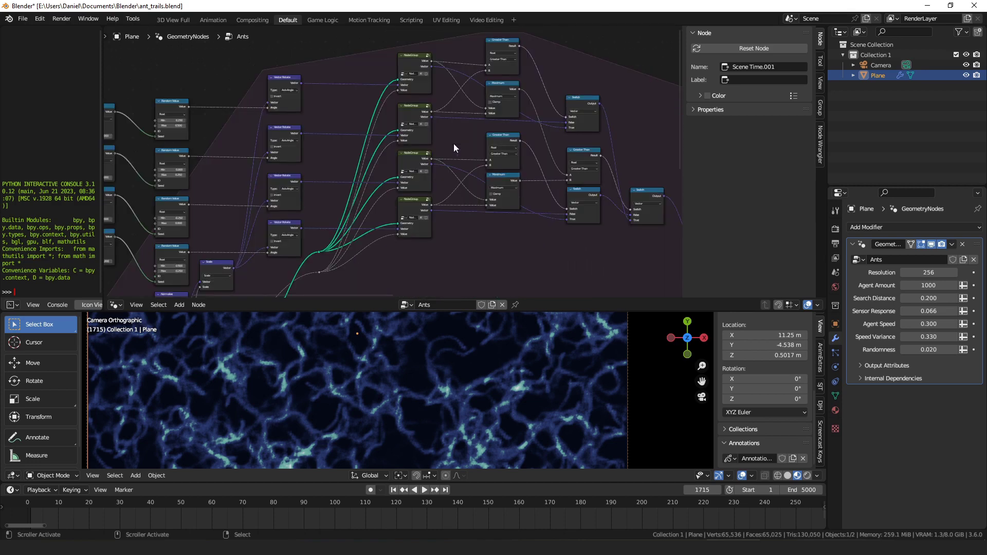
scroll(453, 139, "up", 5)
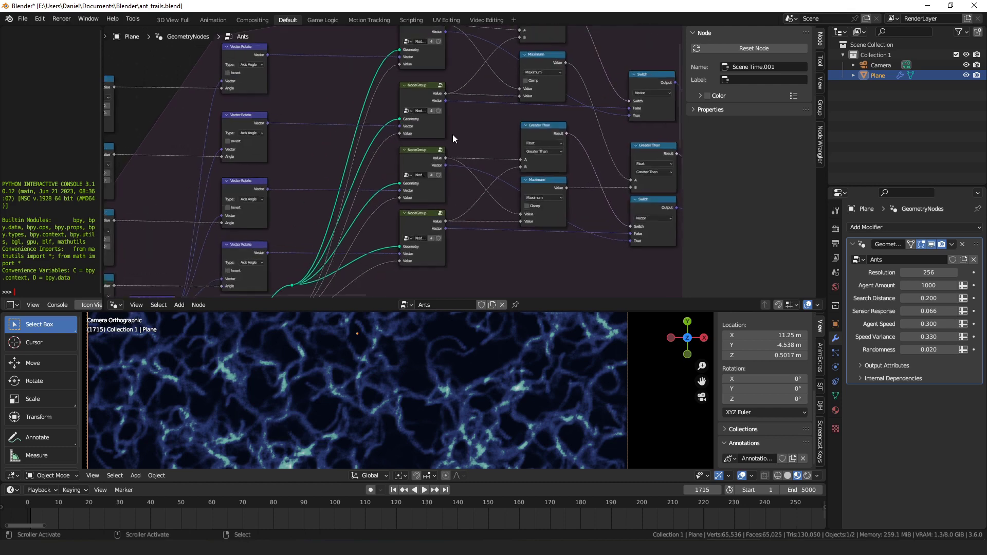
middle_click_drag(453, 134, 453, 198)
- Rename the node group shared by the four NodeGroup nodes to SensorSample
left_click_drag(419, 84, 409, 103)
scroll(405, 102, "up", 3)
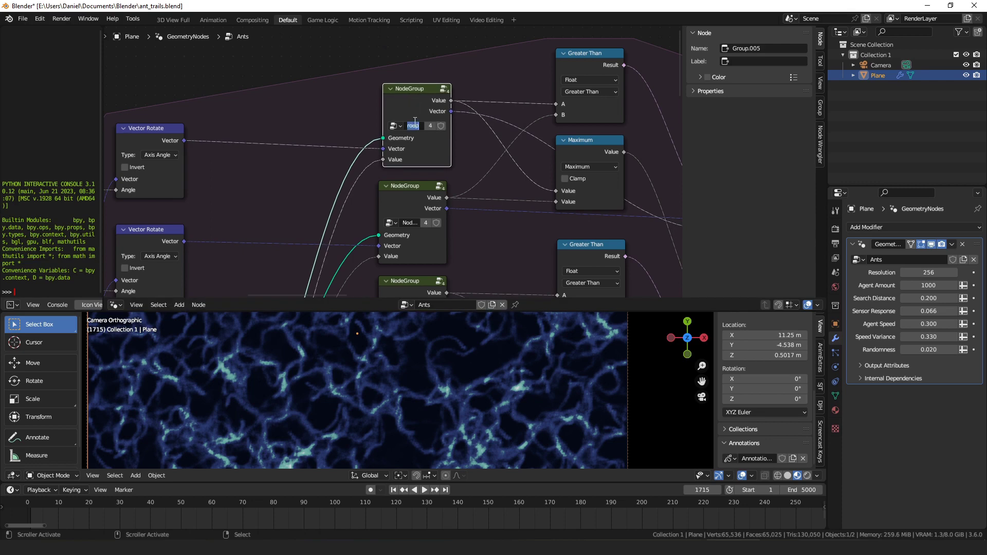
double_click(413, 125)
type("Sample")
key("Return")
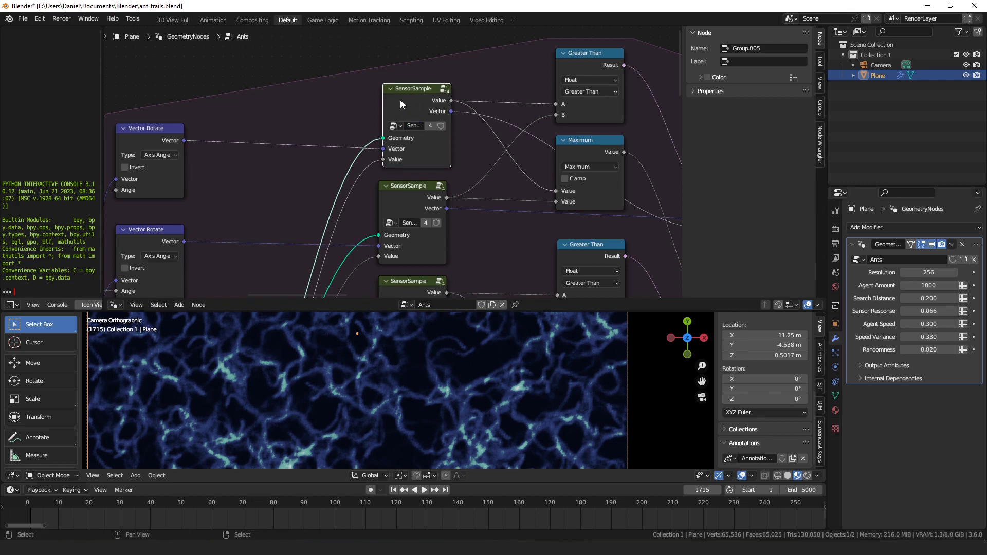
- Open the SensorSample group and examine its Position, Add and WrapPosition nodes
key("Tab")
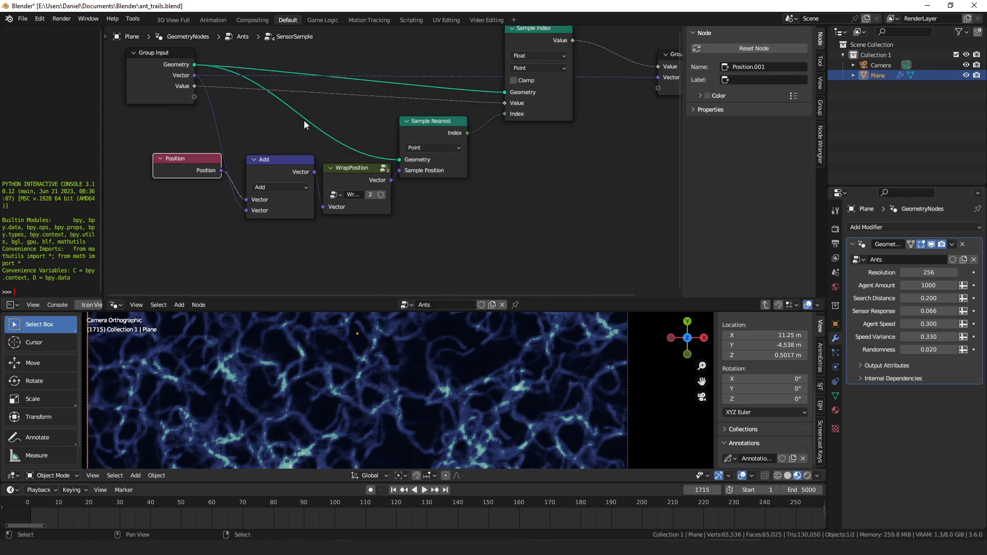
left_click_drag(176, 171, 155, 190)
left_click_drag(254, 167, 274, 169)
left_click_drag(343, 173, 334, 181)
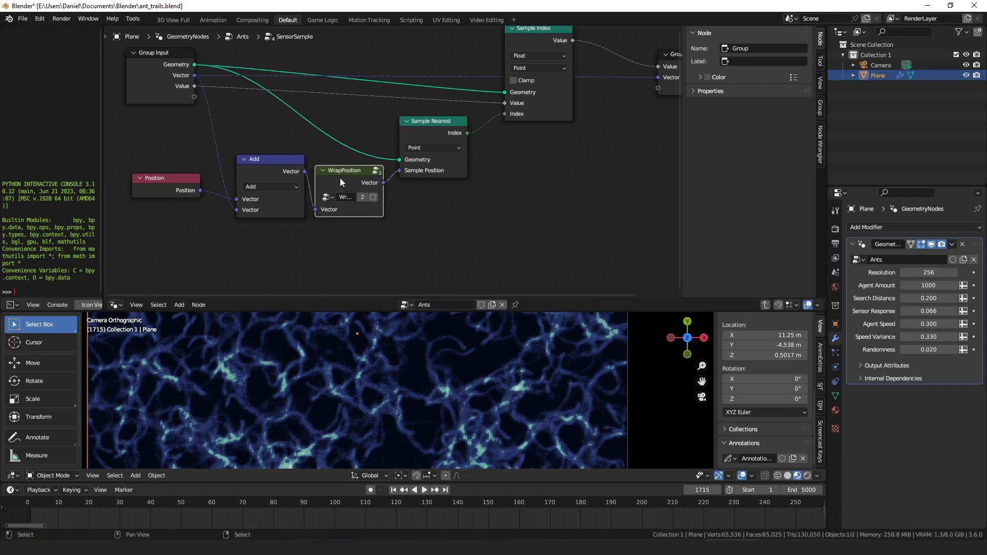
- Open the nested WrapPosition group and briefly expand its first Add node to inspect the vector offset
key("Tab")
left_click(218, 134)
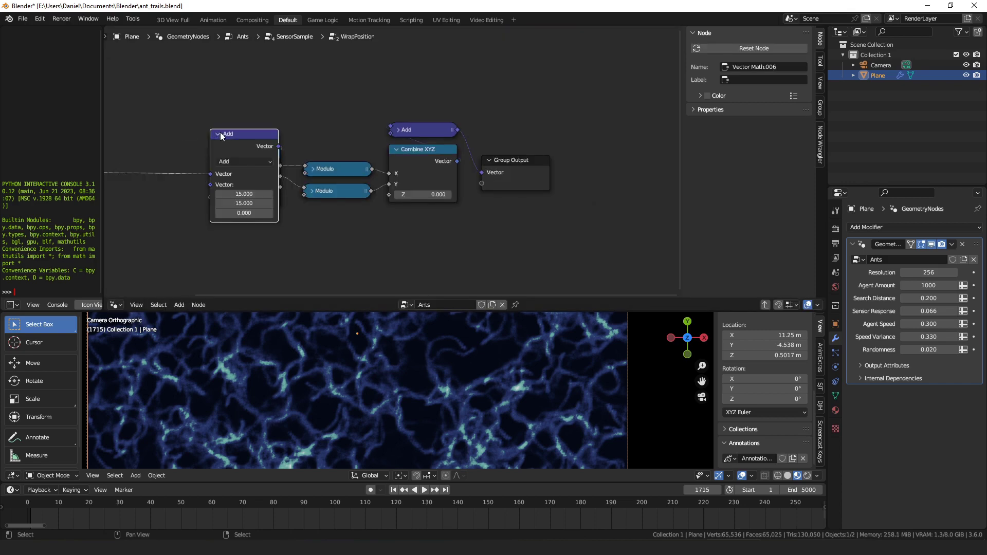
left_click(218, 135)
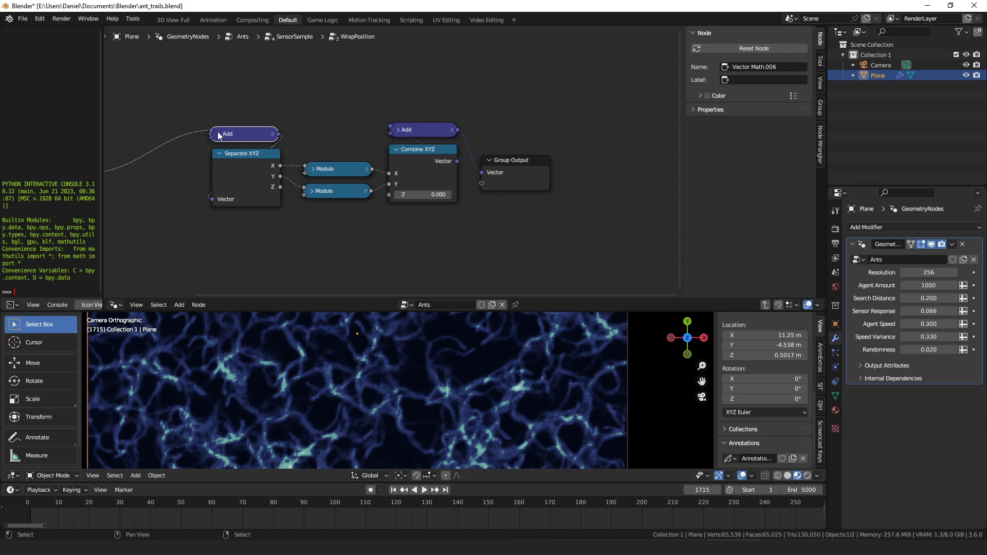
- Briefly expand the lower Modulo node and the final Add node in WrapPosition to inspect their values
left_click(315, 196)
key("h")
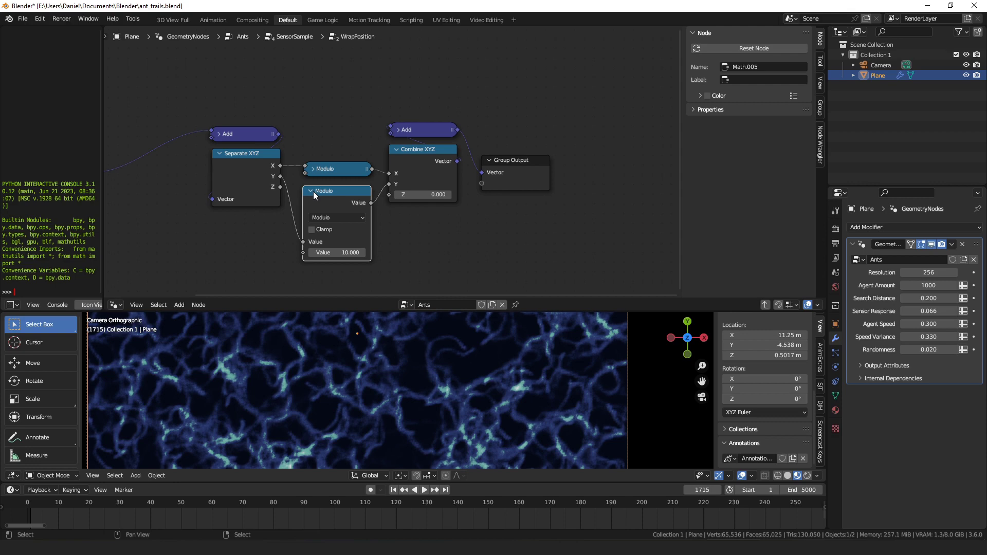
key("h")
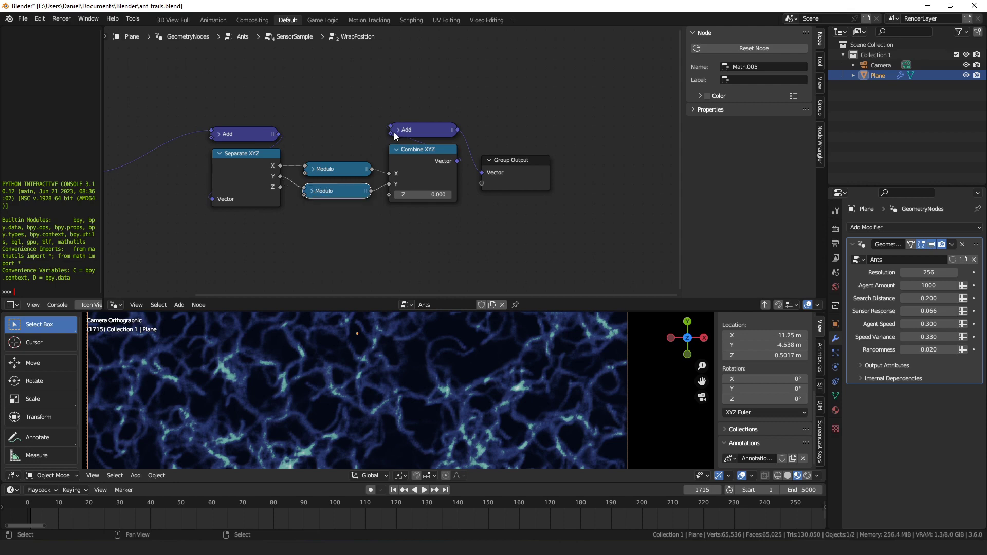
left_click(395, 132)
key("h")
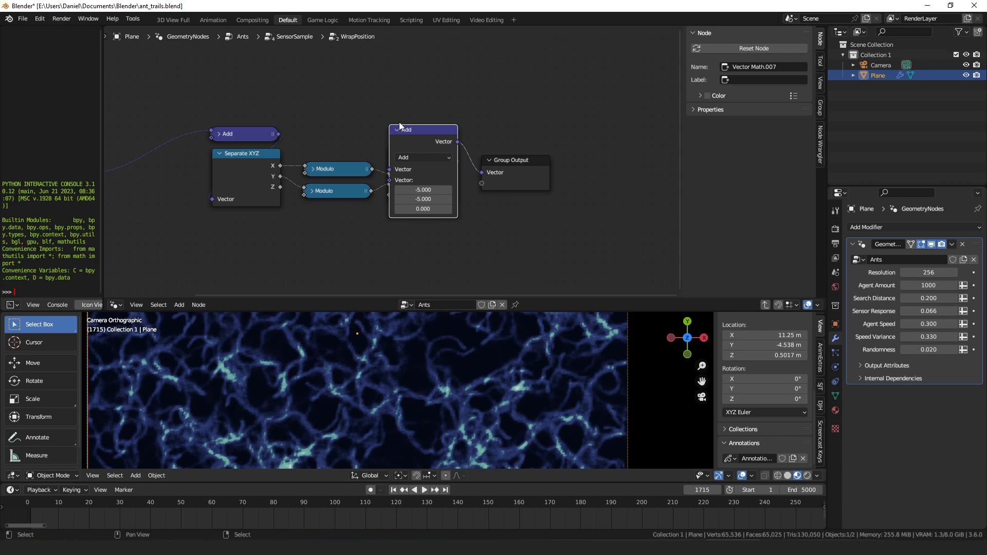
key("h")
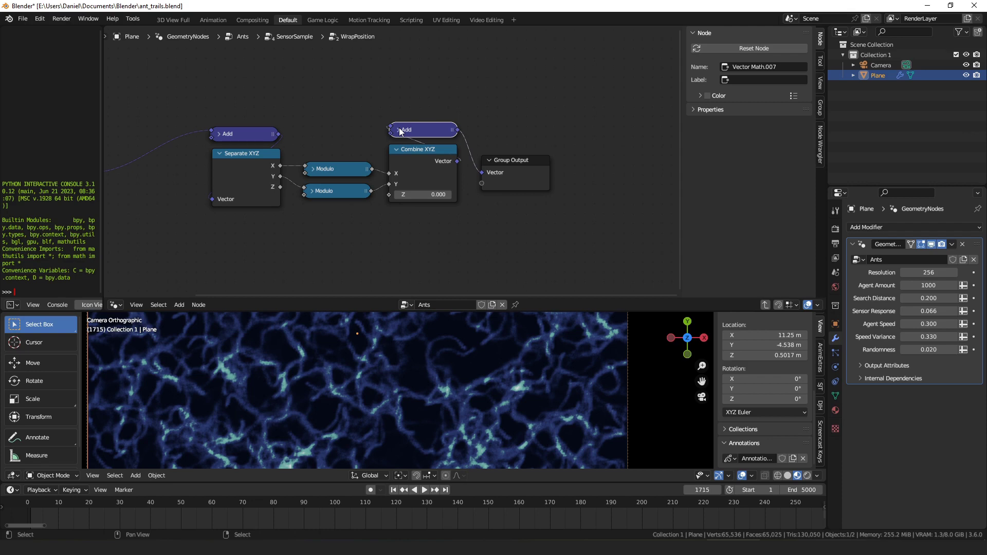
- Return to the SensorSample group and examine how Sample Nearest and Sample Index feed the Group Output
key("Tab")
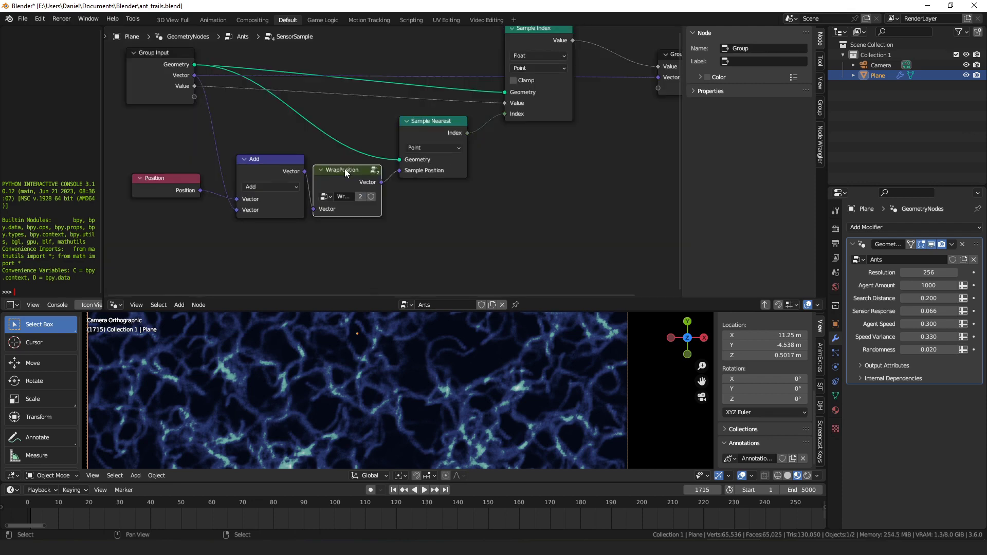
middle_click_drag(344, 168, 292, 211)
left_click_drag(377, 166, 385, 165)
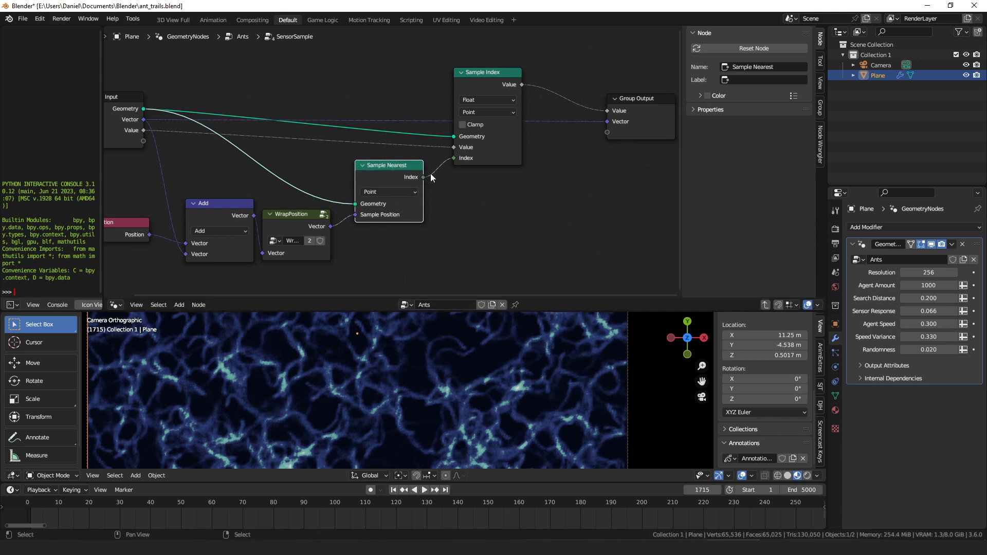
middle_click_drag(430, 174, 405, 200)
mouse_move(458, 177)
left_mouse_down()
mouse_move(477, 137)
mouse_move(467, 162)
left_mouse_up()
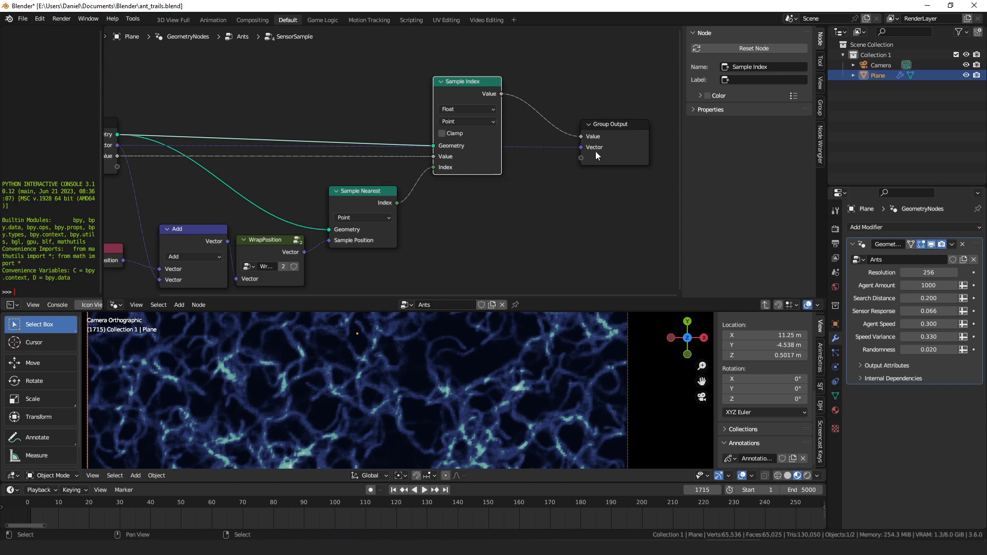
left_click_drag(610, 153, 611, 155)
- Return to the Ants node tree and examine the Greater Than and Switch nodes comparing the first two SensorSample nodes
key("Tab")
scroll(558, 148, "down", 3)
middle_click_drag(557, 148, 384, 98)
middle_click_drag(315, 129, 331, 153)
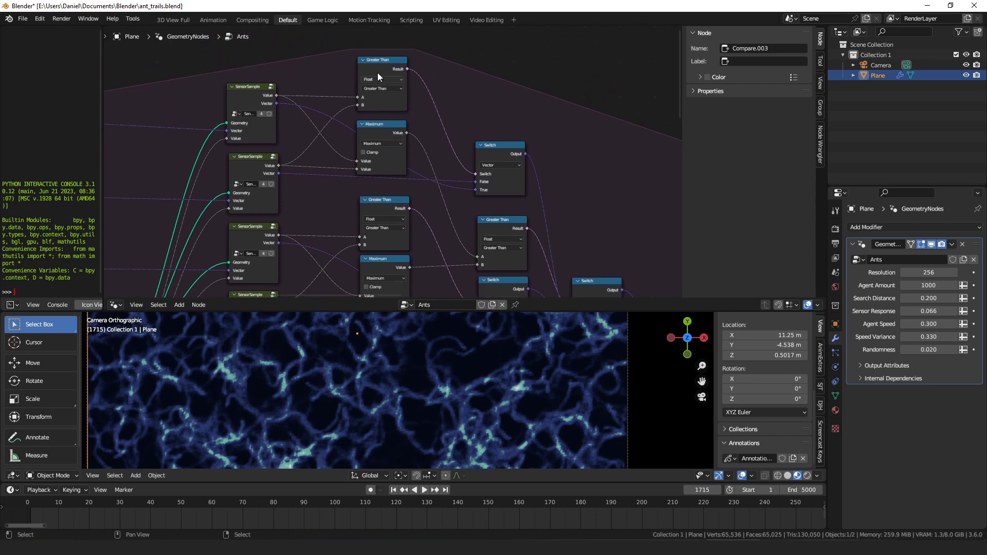
left_click_drag(384, 63, 383, 67)
middle_click_drag(383, 67, 351, 55)
left_click_drag(352, 55, 351, 56)
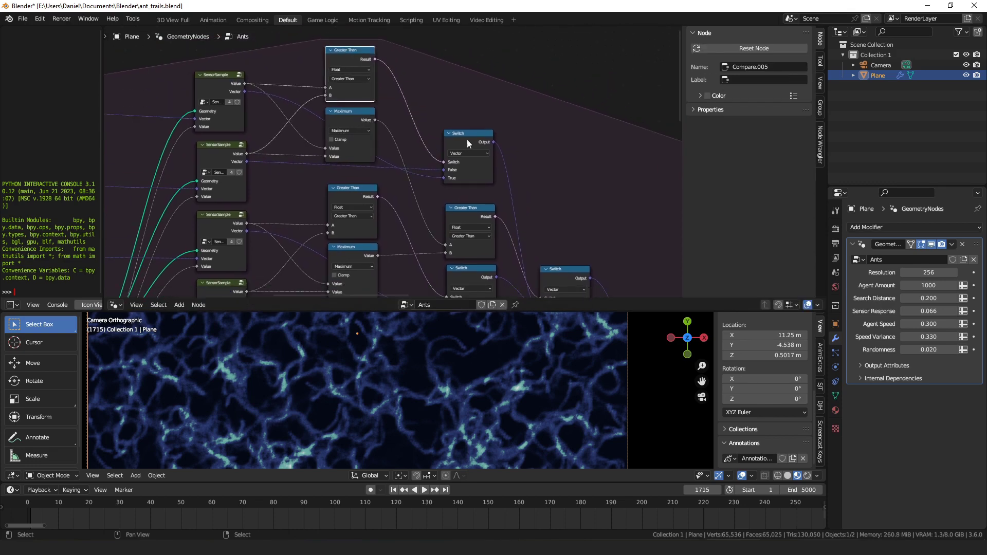
left_click_drag(466, 134, 465, 132)
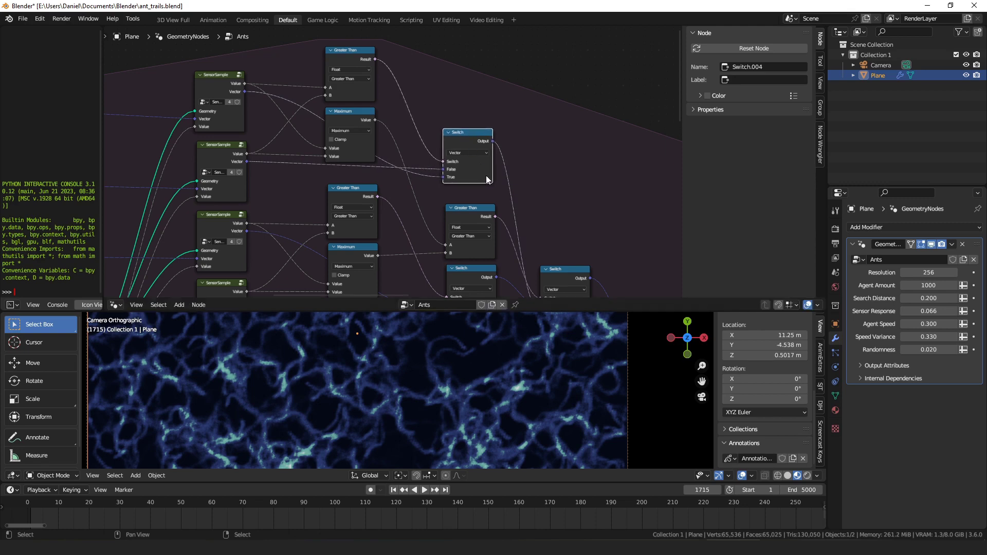
- Examine the Greater Than and Switch nodes that compare the last two SensorSample nodes
middle_click_drag(369, 247, 362, 181)
left_click_drag(348, 149, 348, 146)
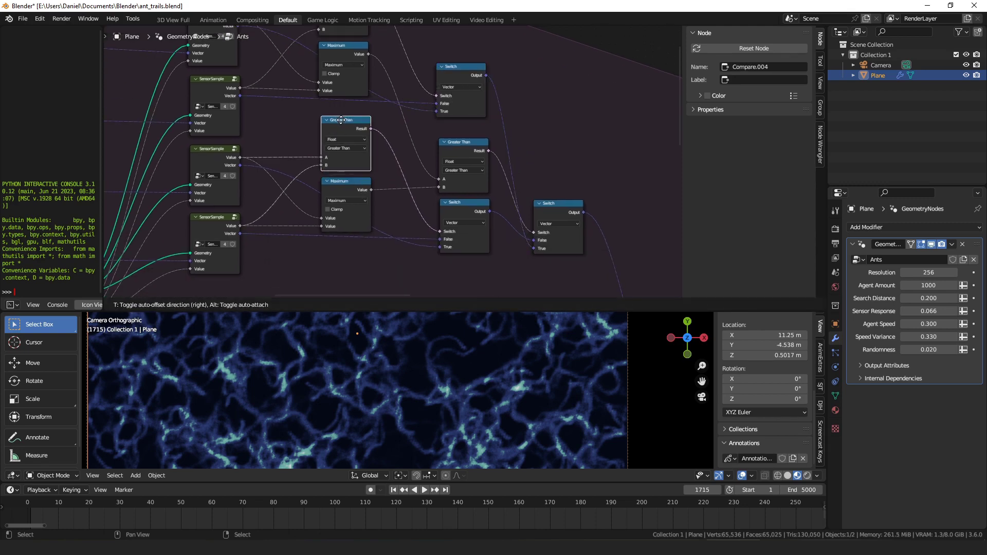
left_click_drag(475, 216, 475, 216)
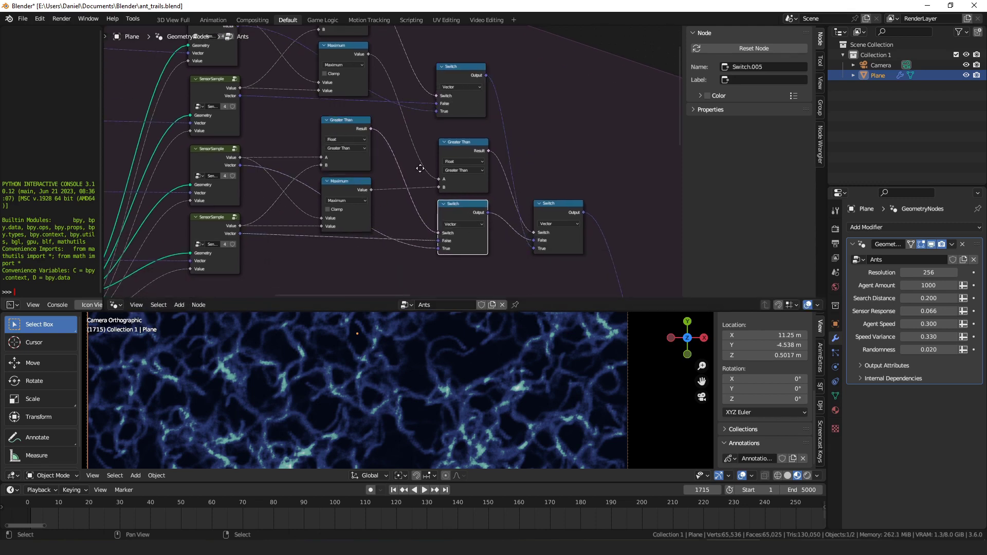
- Examine the two Maximum nodes and the Greater Than node that compares their values
middle_click_drag(421, 168, 424, 205)
left_click_drag(343, 86, 340, 82)
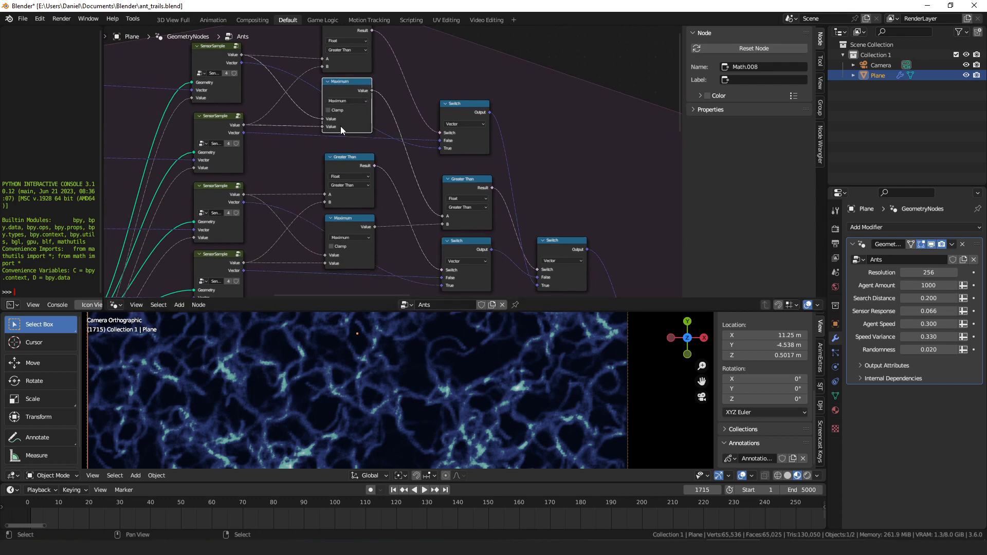
left_click(466, 183)
middle_click_drag(465, 183, 315, 136)
- Trace the final Switch node's output down to the Scale node driven by Sensor Response
left_click_drag(414, 198, 417, 201)
scroll(483, 226, "down", 2)
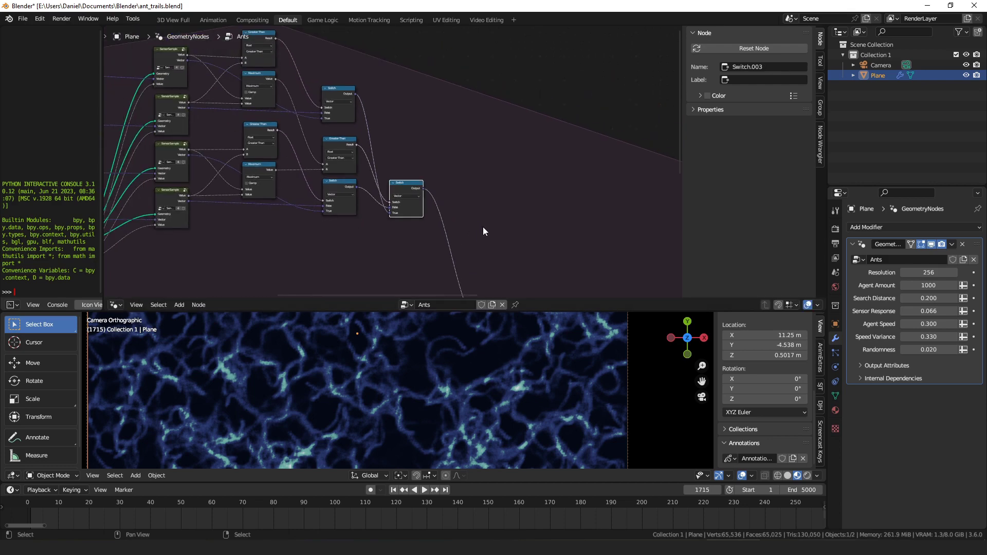
middle_click_drag(515, 262, 505, 155)
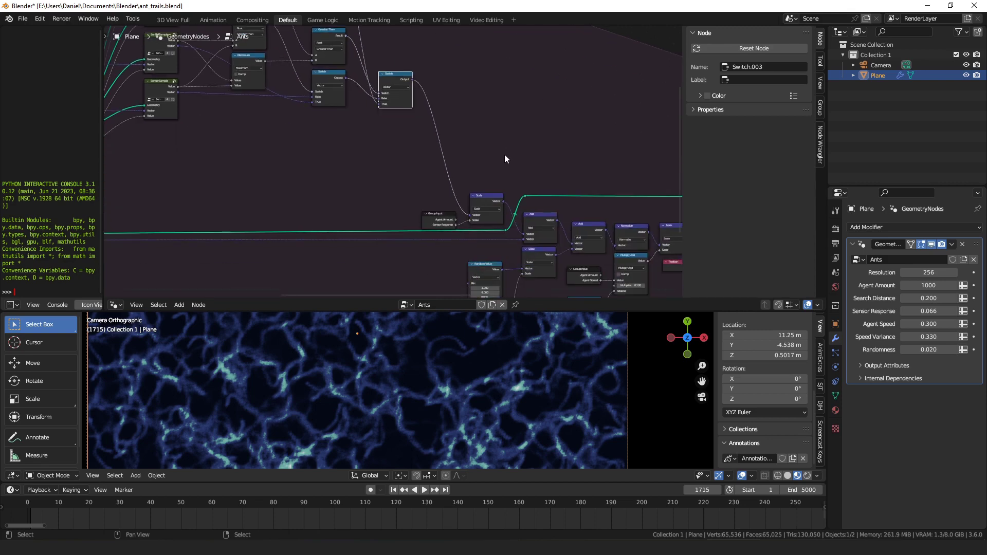
- Examine the Scale node after the final Switch and the Group Input feeding its scale with Sensor Response
scroll(469, 106, "up", 2)
left_click(423, 162)
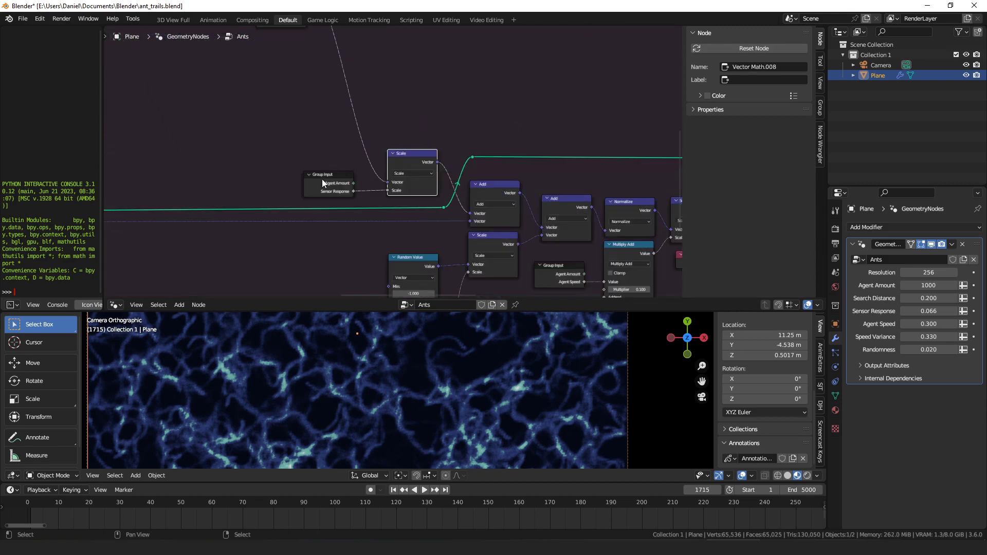
left_click_drag(322, 179, 336, 181)
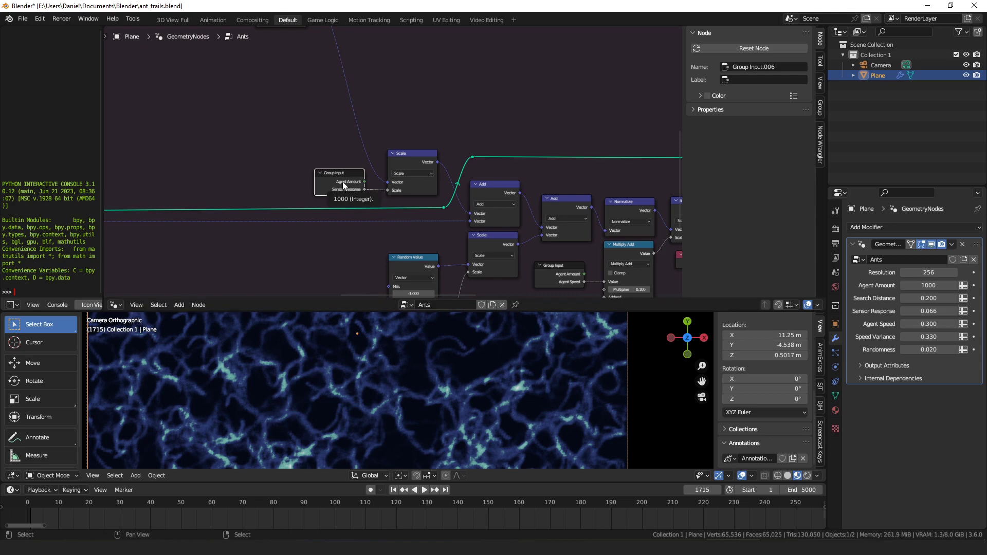
- Examine the Add node combining the sensor direction, plus the vector Random Value and the Scale node driven by Randomness
middle_click_drag(491, 182, 414, 97)
left_click(437, 139)
left_click_drag(345, 176, 343, 171)
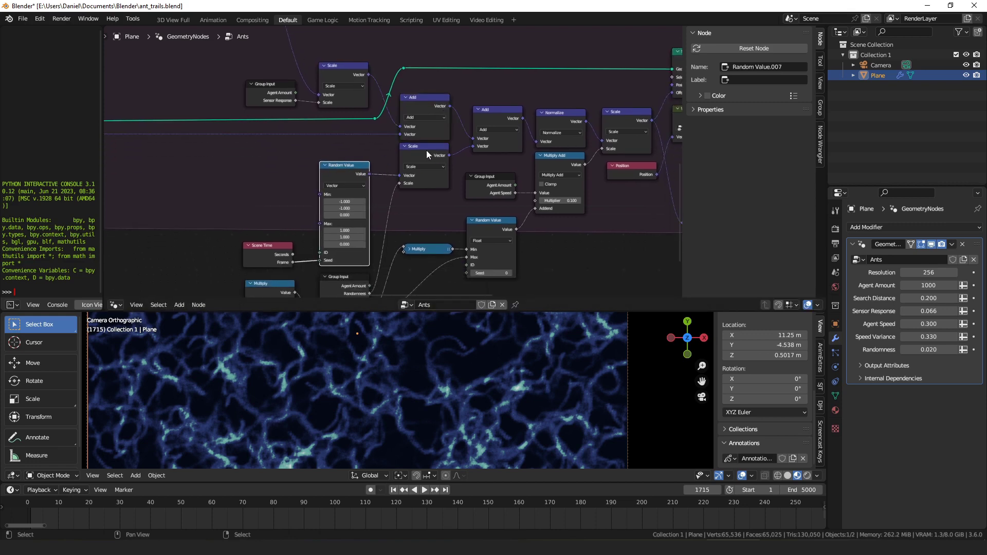
left_click_drag(427, 150, 427, 151)
middle_click_drag(430, 159, 444, 102)
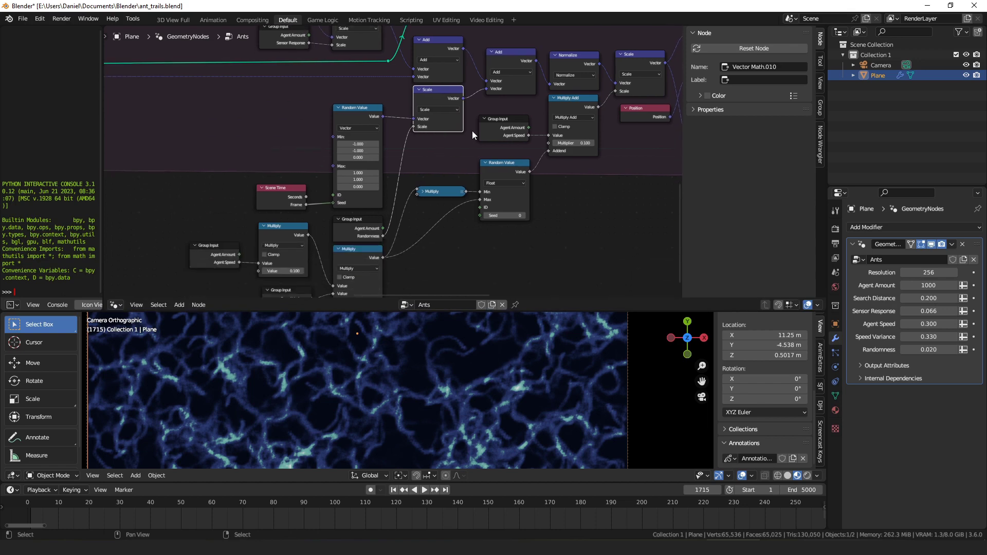
- Follow the combined direction through the second Add node, the Normalize node and the Scale node behind it
middle_click_drag(472, 131, 383, 205)
left_click_drag(433, 139, 422, 139)
middle_click_drag(486, 133, 433, 121)
left_click_drag(433, 121, 422, 112)
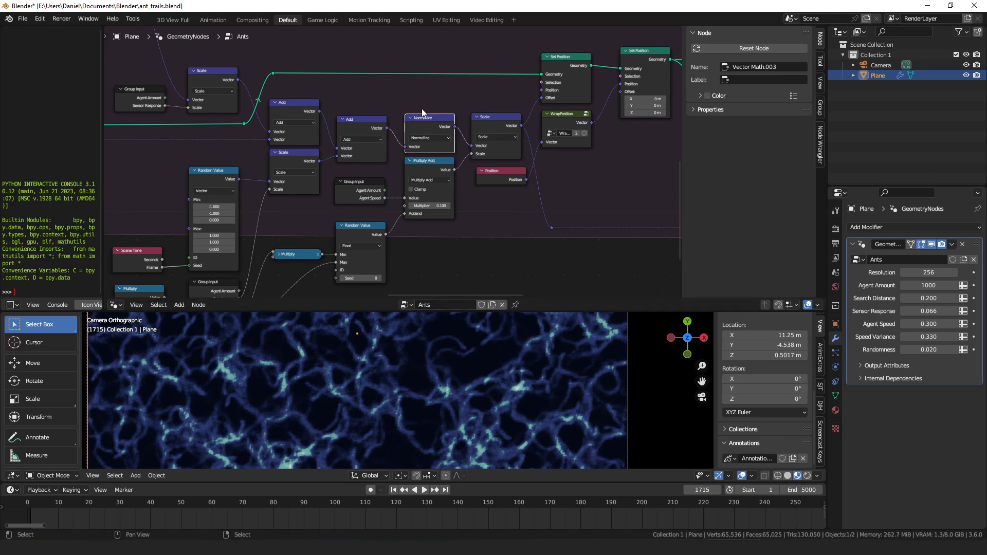
left_click_drag(485, 121, 486, 122)
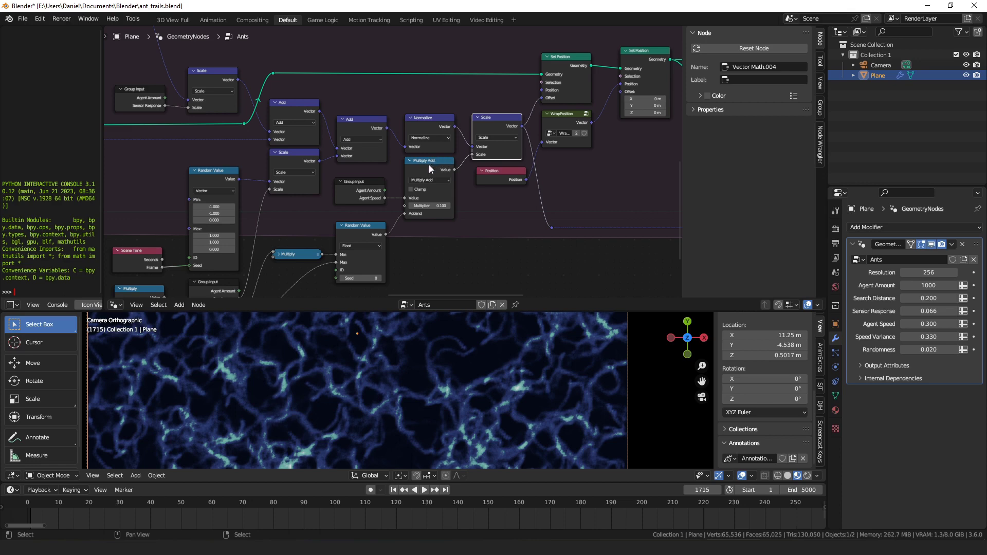
- Trace the Multiply Add node's inputs back to the Multiply nodes that compute the speed variance, comparing with the Speed Variance setting
middle_click_drag(429, 164, 550, 60)
left_click_drag(257, 184, 258, 184)
left_click_drag(408, 149, 407, 150)
left_click_drag(249, 192, 249, 193)
middle_click_drag(433, 156, 377, 183)
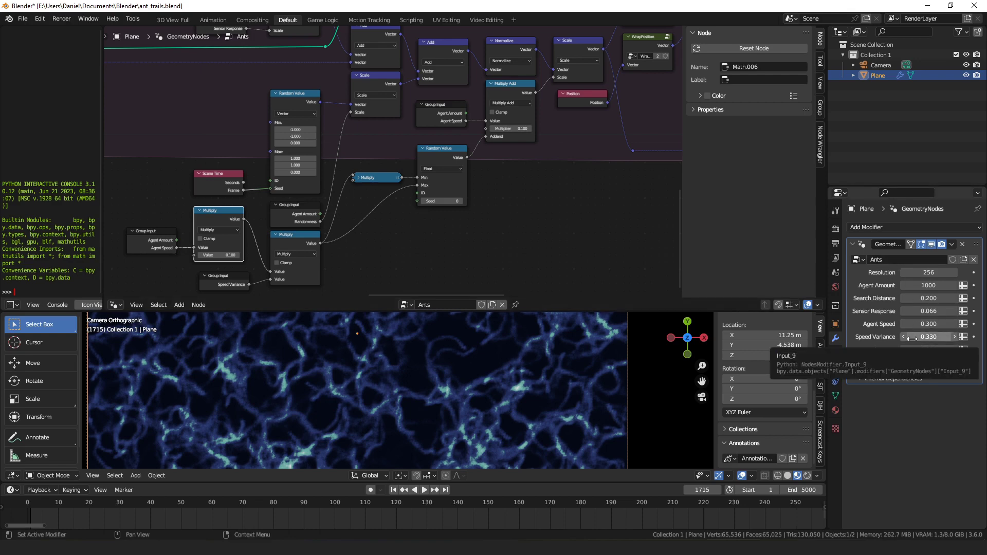
middle_click_drag(456, 193, 485, 167)
mouse_move(251, 186)
left_mouse_down()
mouse_move(264, 187)
mouse_move(251, 186)
left_mouse_up()
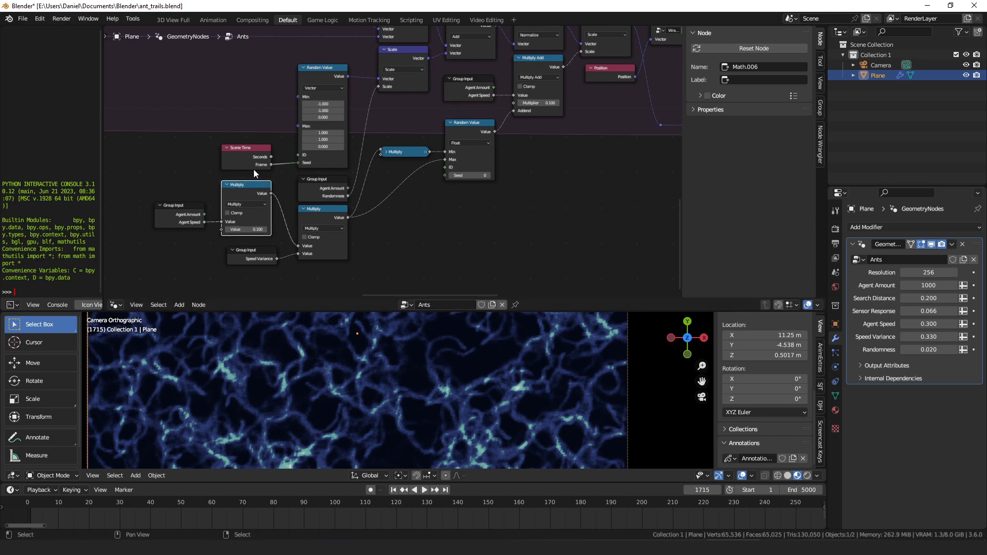
- Examine the Agent Speed and Speed Variance Group Inputs and the two Multiply nodes that combine them
left_click_drag(257, 255, 252, 250)
left_click_drag(174, 216, 172, 214)
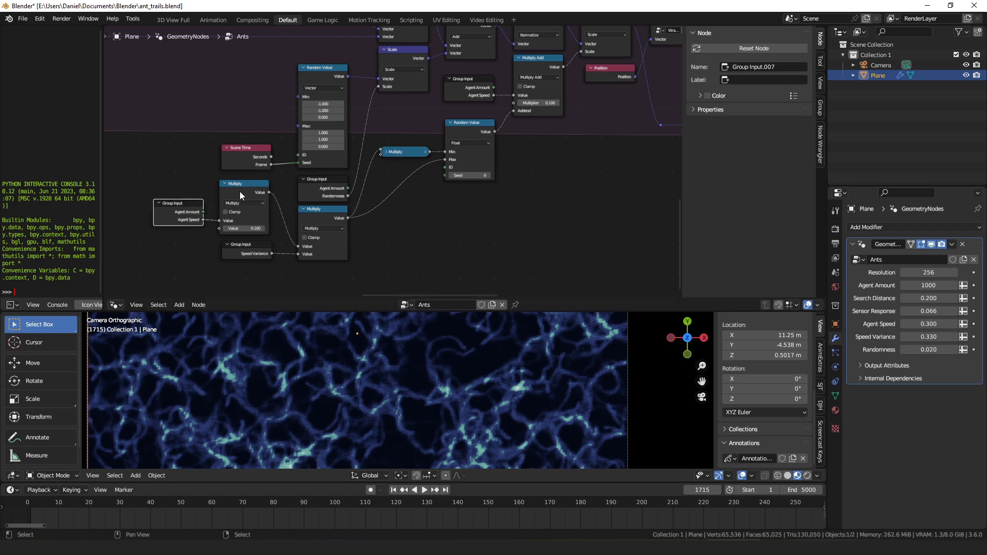
left_click_drag(239, 191, 241, 192)
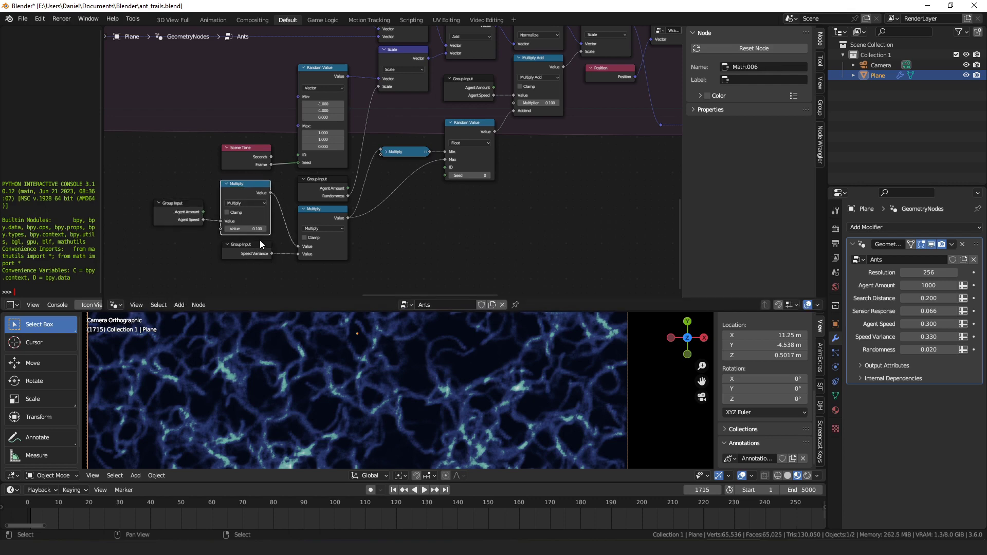
left_click_drag(248, 252, 250, 253)
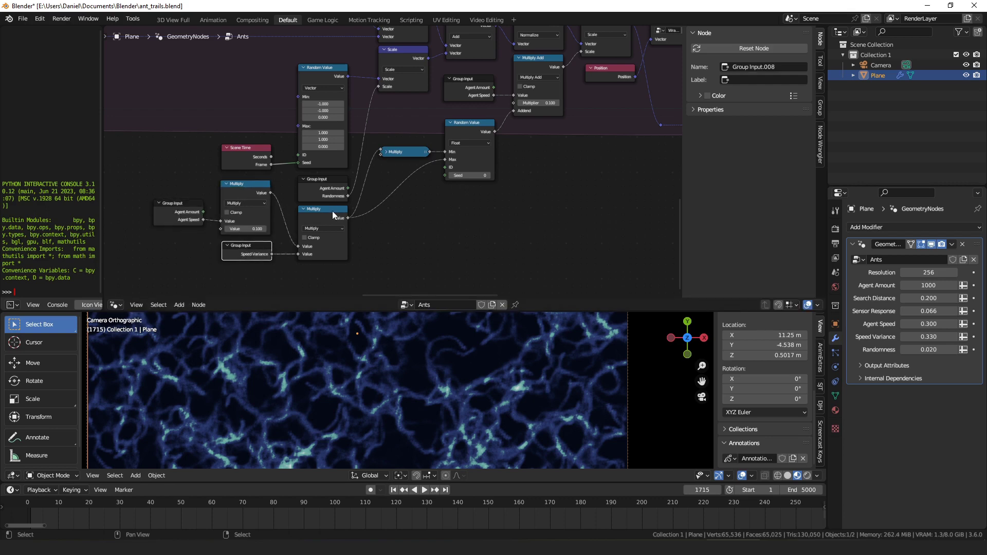
left_click(332, 212)
- Examine the float Random Value node, the Agent Speed Group Input and the Multiply Add node that combines them
middle_click_drag(383, 183, 326, 226)
left_click_drag(340, 197, 340, 199)
left_click_drag(401, 178, 401, 181)
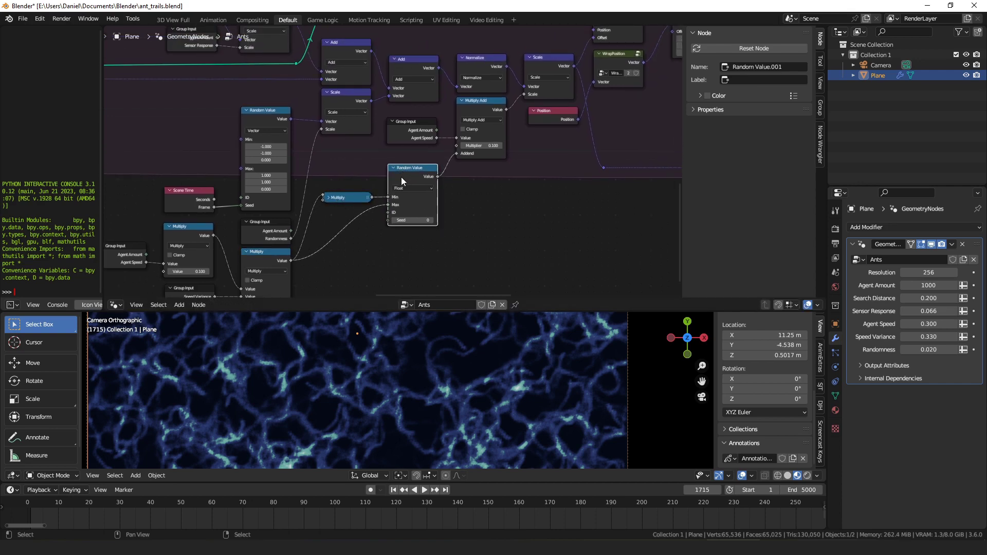
middle_click_drag(405, 119, 362, 130)
left_click(362, 131)
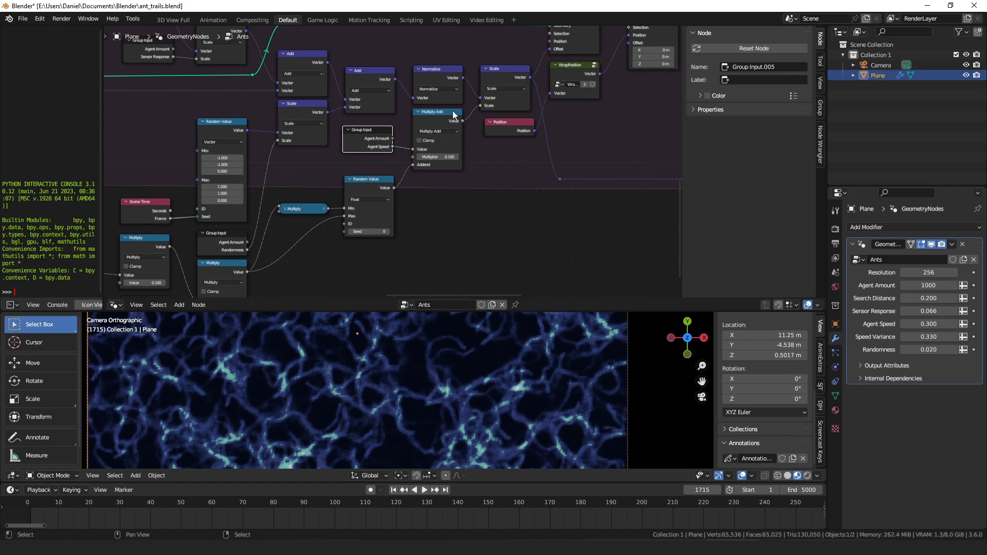
left_click_drag(453, 116, 446, 118)
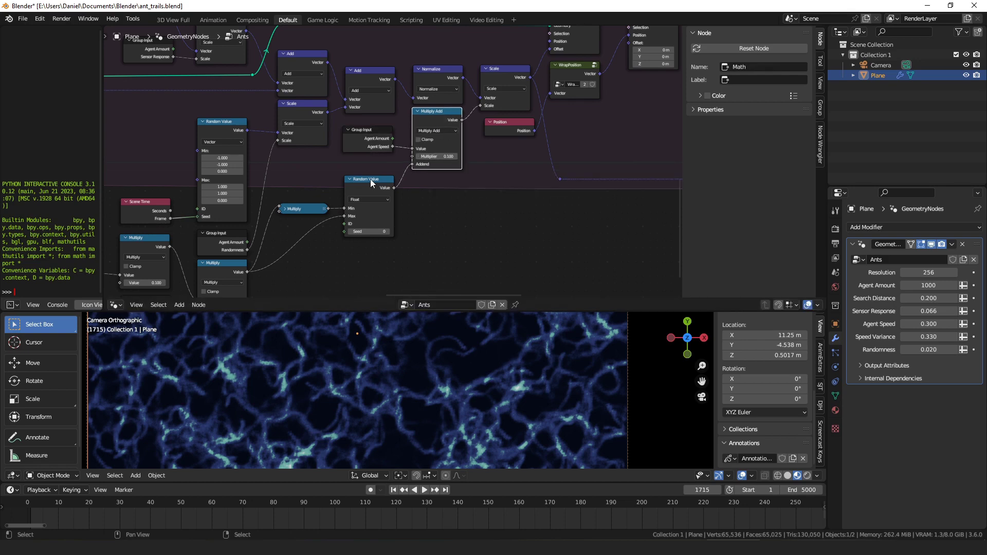
key("KP_Decimal")
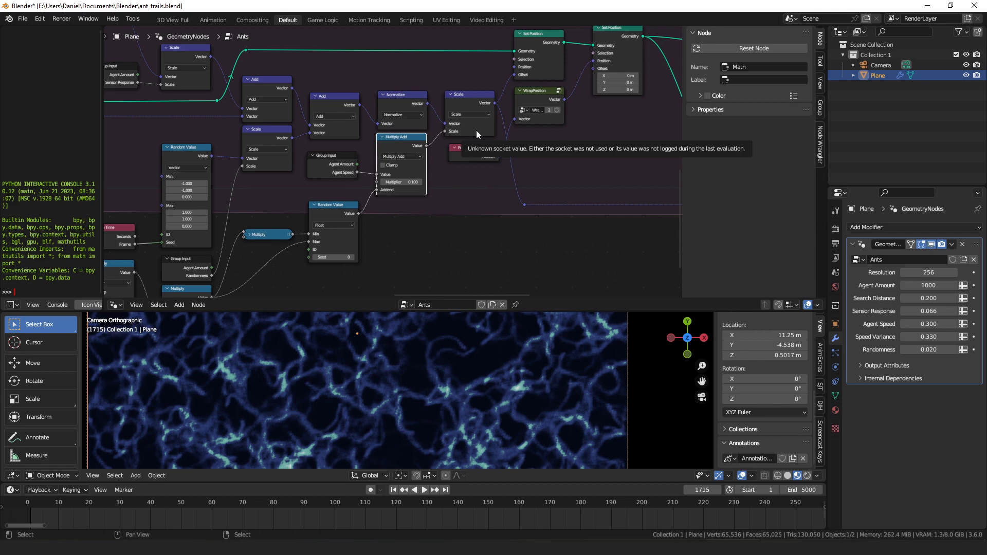
- Examine the first Set Position node's offset and trace the scaled vector to the Simulation Output's Velocity socket
middle_click_drag(534, 35, 421, 113)
left_click(422, 112)
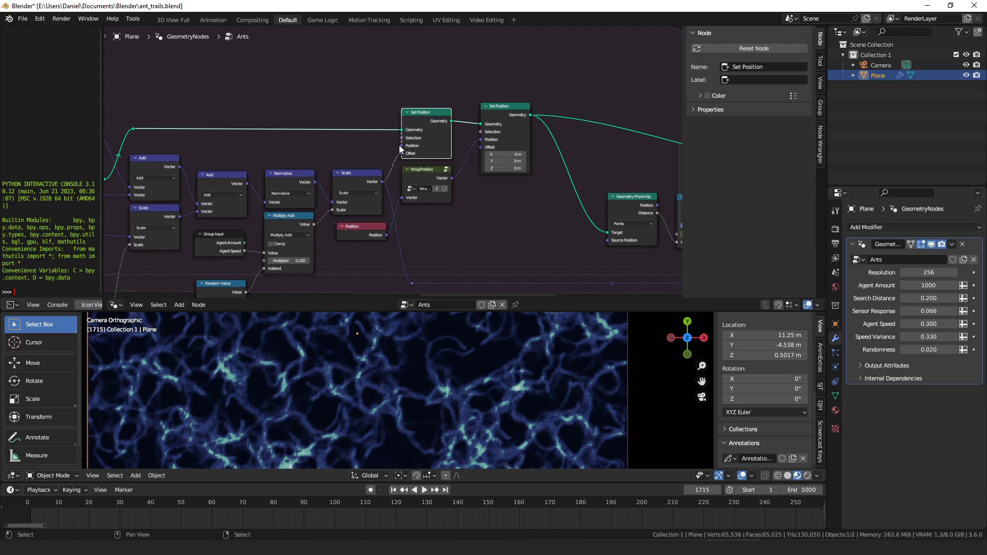
middle_click_drag(406, 152, 311, 79)
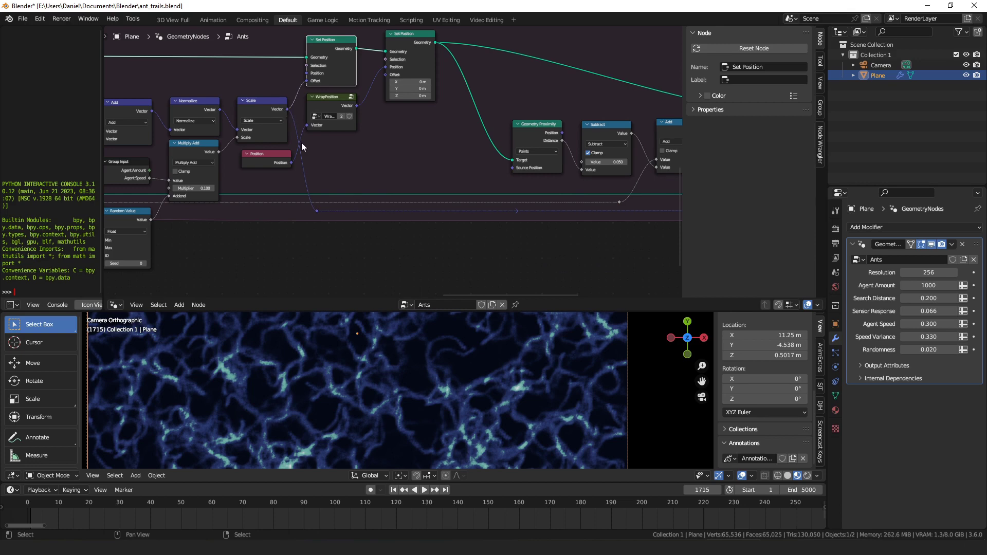
middle_click_drag(589, 206, 206, 200)
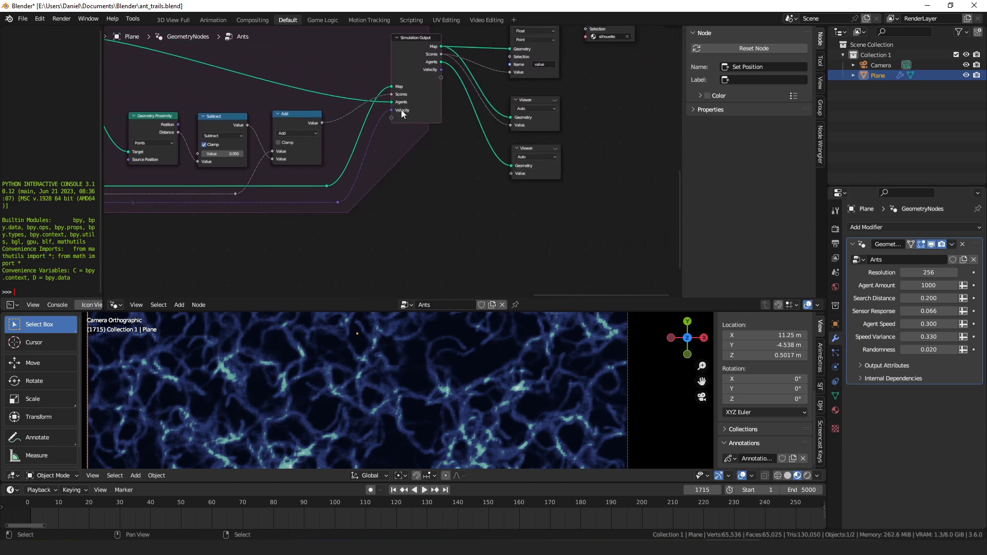
middle_click_drag(400, 109, 300, 168)
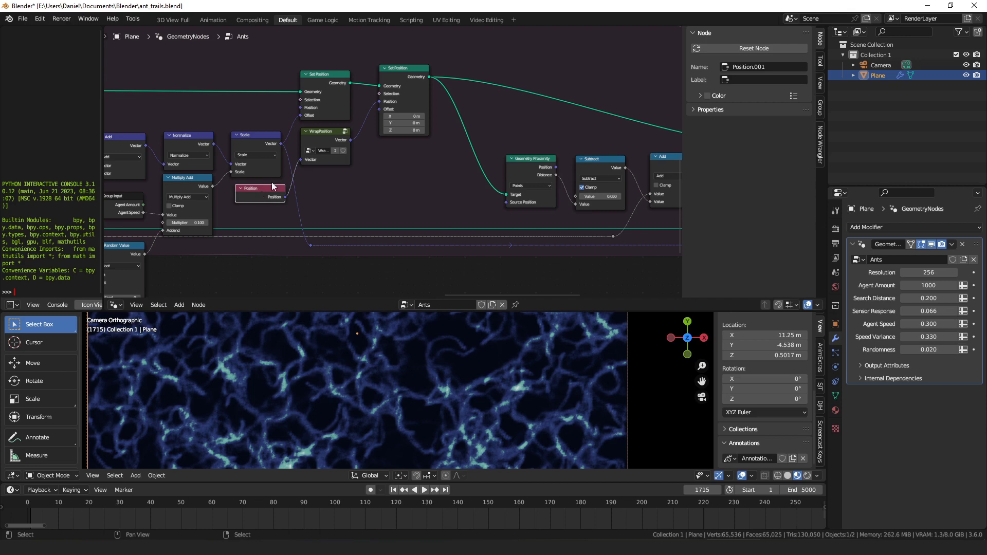
- Examine the WrapPosition group and the second Set Position node, following its geometry to the Simulation Output
left_click(317, 135)
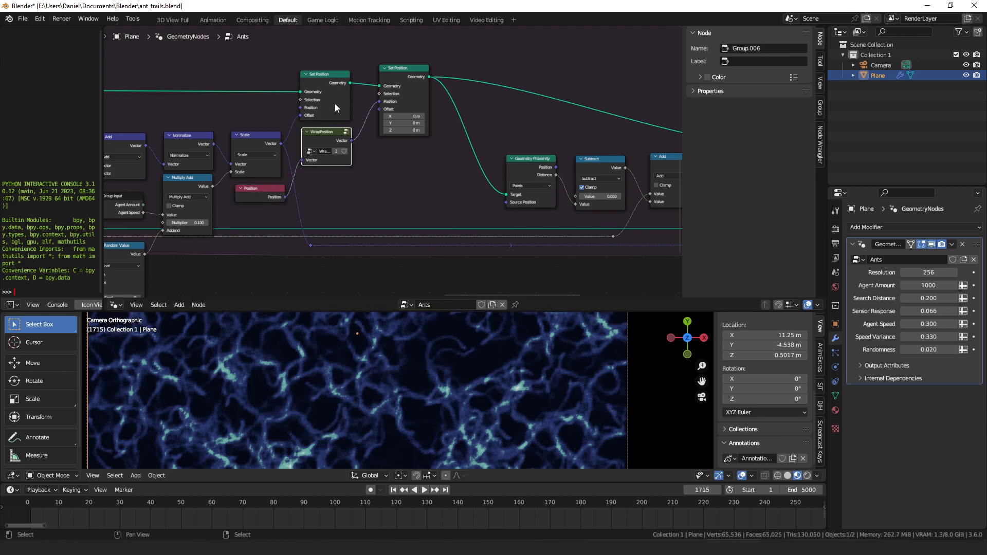
left_click_drag(399, 71, 394, 75)
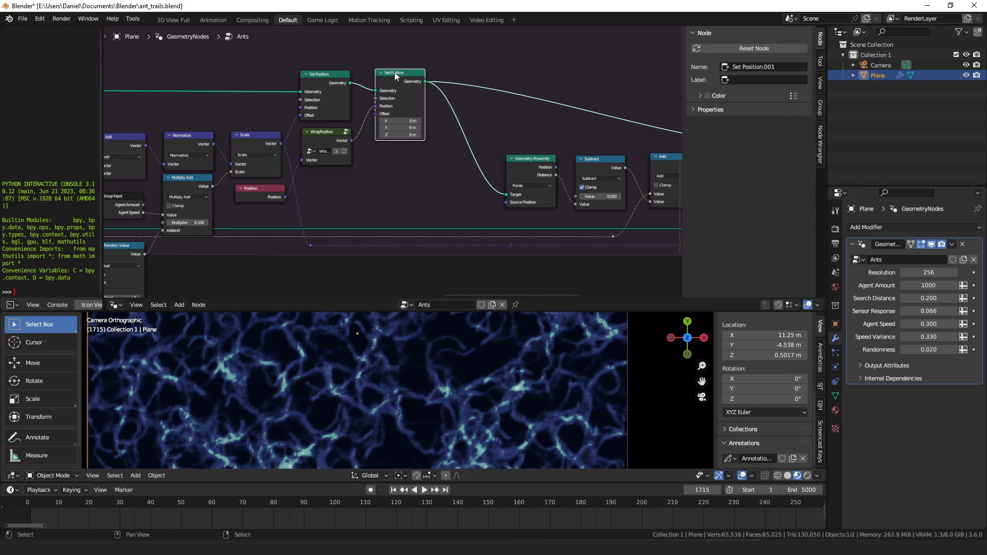
middle_click_drag(488, 120, 396, 121)
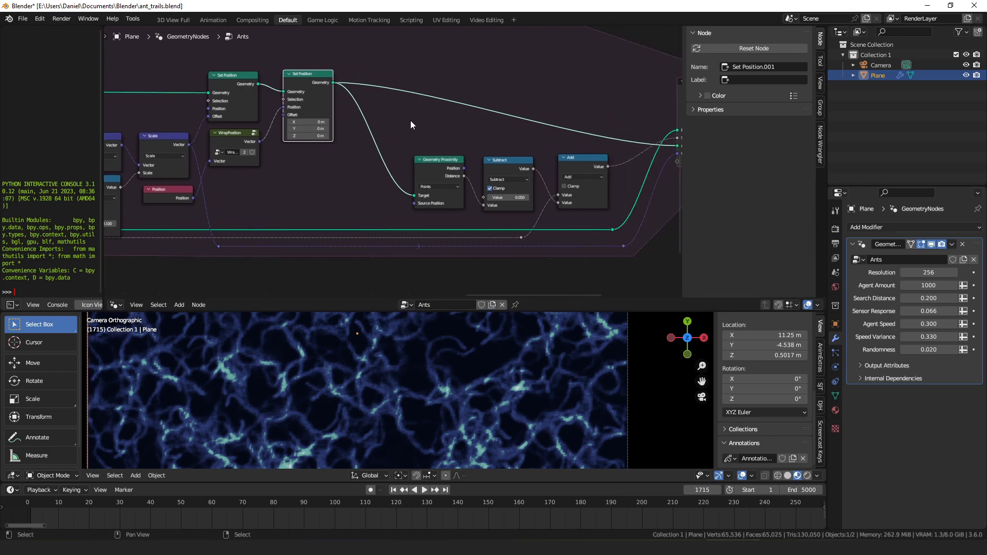
scroll(391, 106, "right", 3, "ctrl")
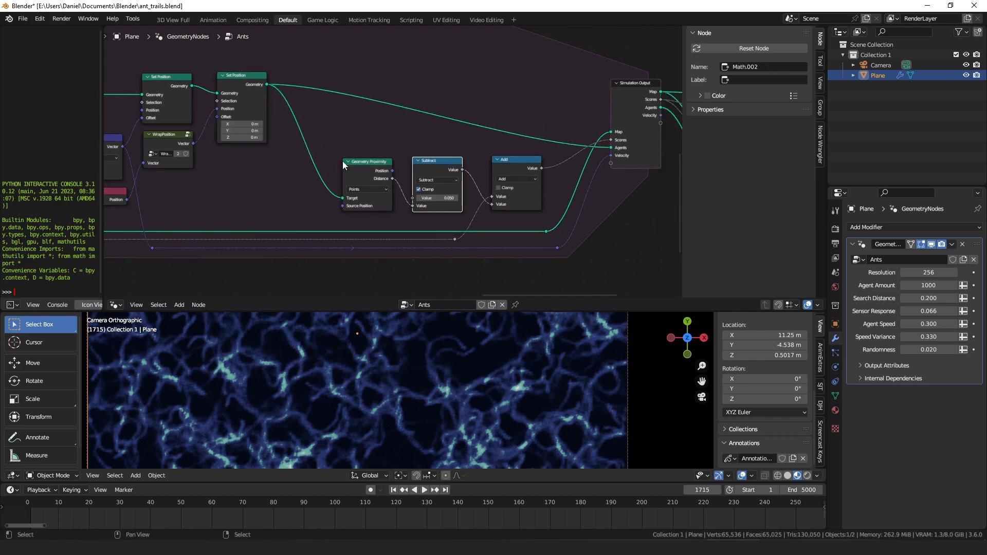
- Examine the Geometry Proximity node and its distance link into the clamped Subtract node
left_click_drag(369, 162, 371, 162)
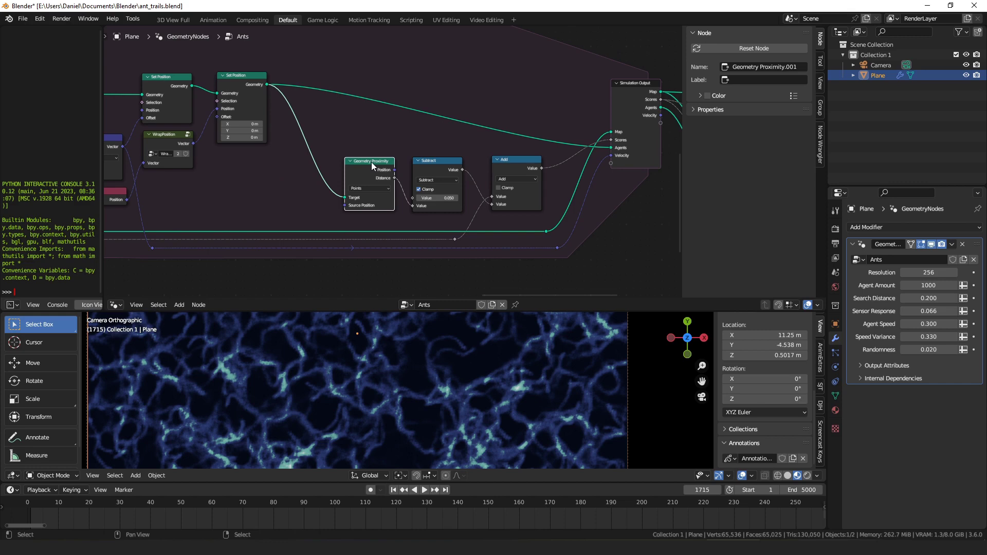
scroll(371, 162, "up", 2)
middle_click_drag(390, 168, 283, 135)
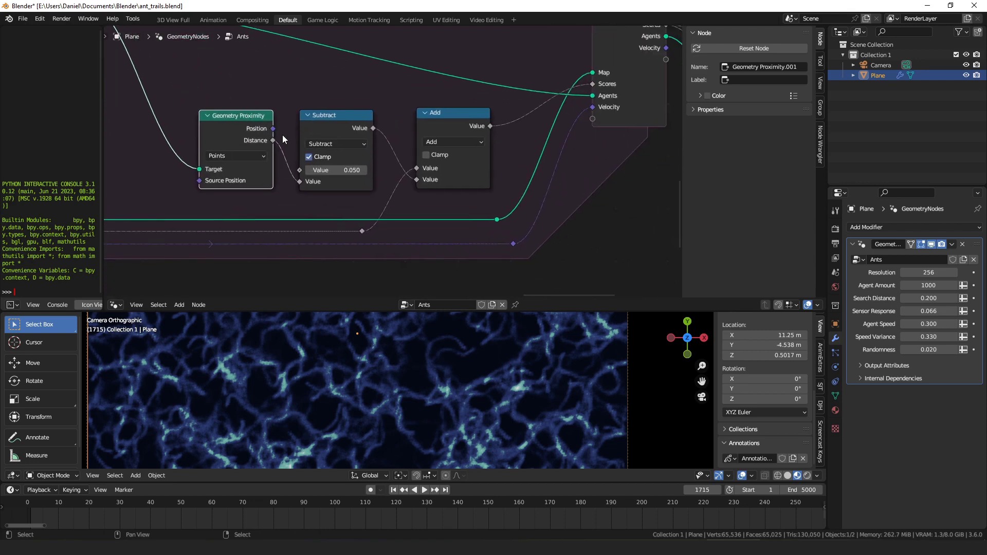
left_click_drag(273, 145, 343, 85)
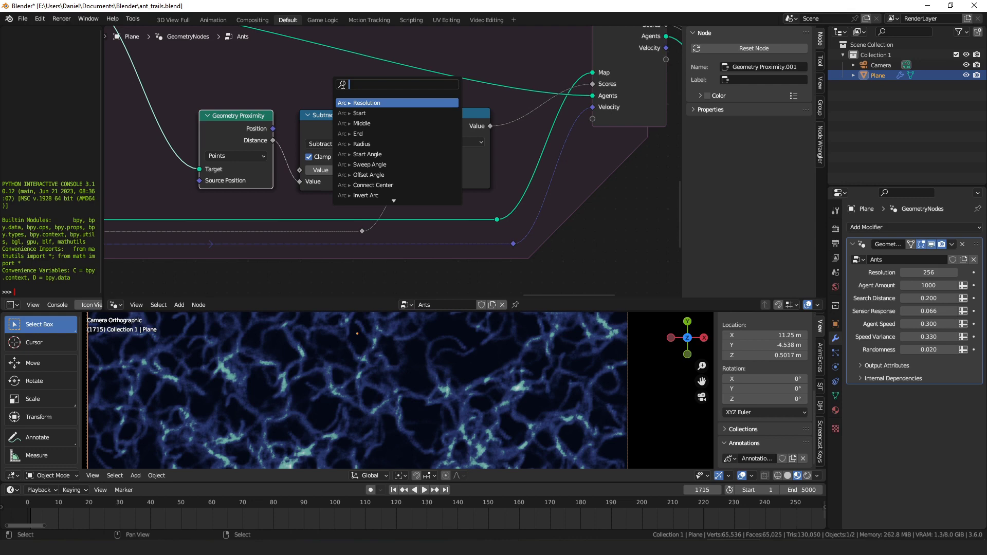
left_click(266, 63)
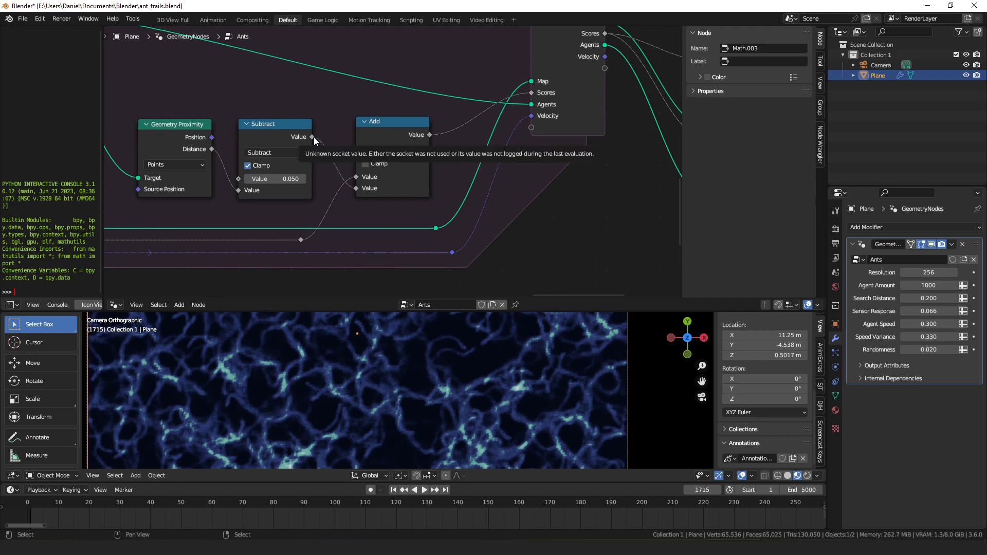
- Examine the math Add node and follow its result into the Scores socket and out of the Simulation Output
left_click_drag(375, 126, 371, 130)
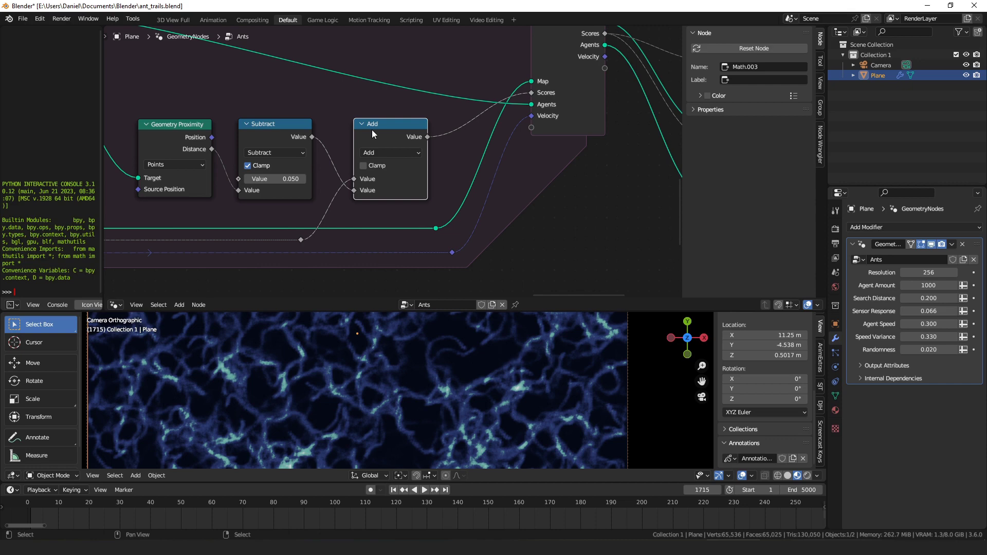
middle_click_drag(421, 140, 355, 154)
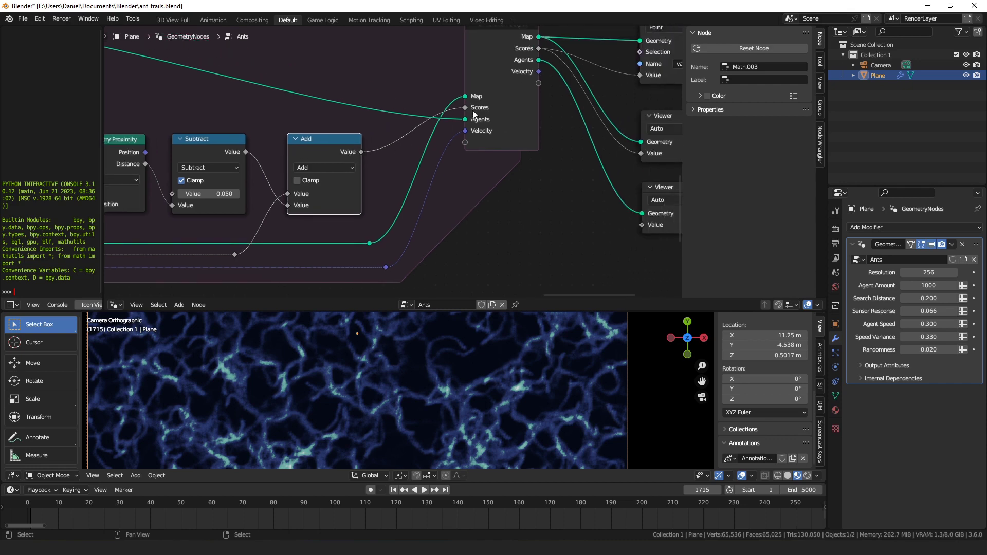
mouse_move(474, 113)
middle_click_drag(474, 113, 248, 158)
middle_click_drag(281, 82, 264, 102)
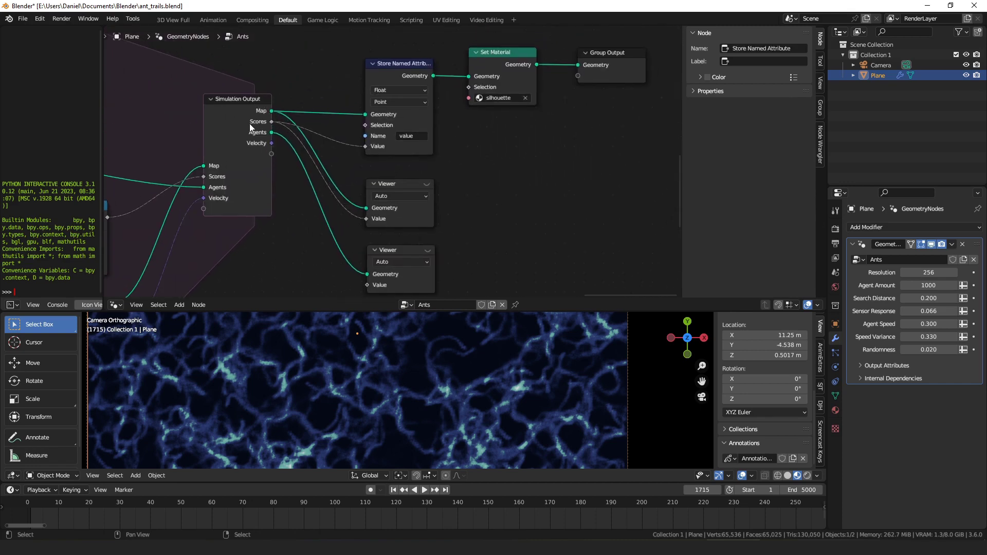
- Examine the Store Named Attribute node storing the scores and the Set Material node assigning the silhouette material
left_click(386, 145)
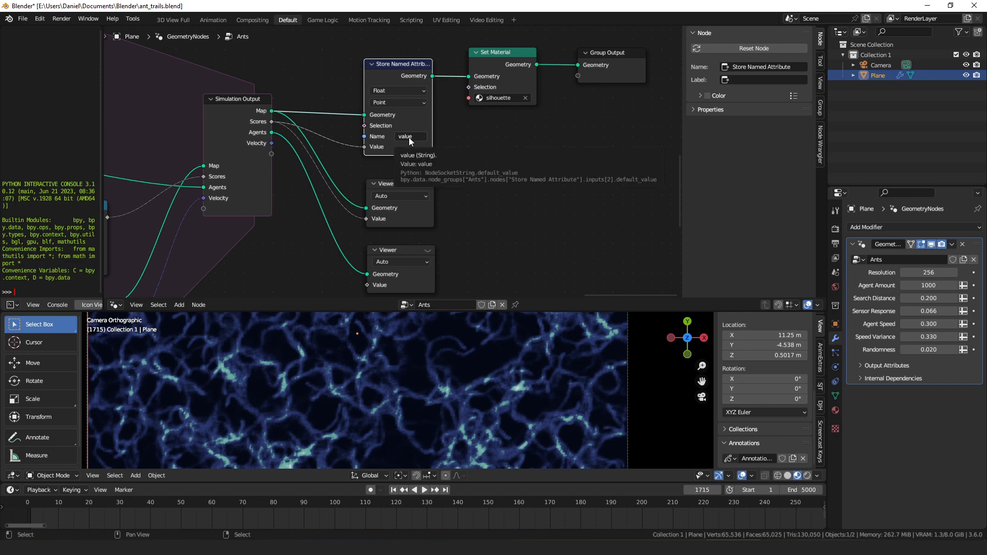
middle_click_drag(533, 124, 520, 139)
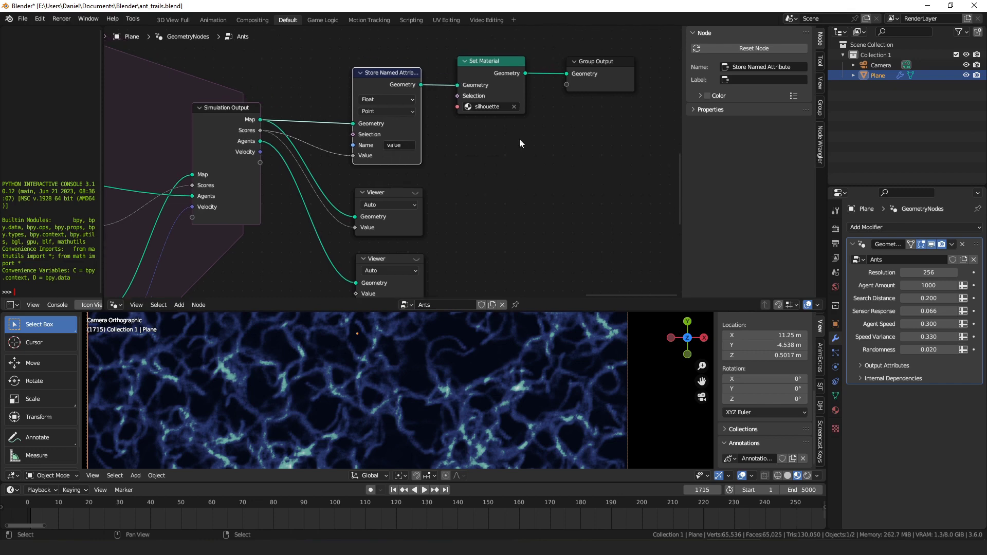
key("ctrl+z")
left_click_drag(478, 69, 473, 70)
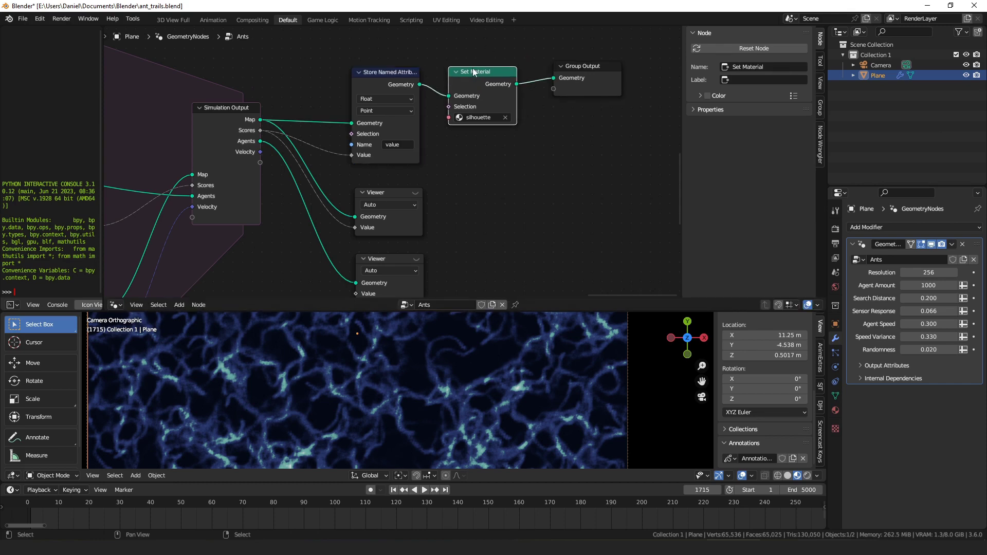
- Switch the node editor to the silhouette material's shader nodes and examine the Color Ramp node
key("shift+F3")
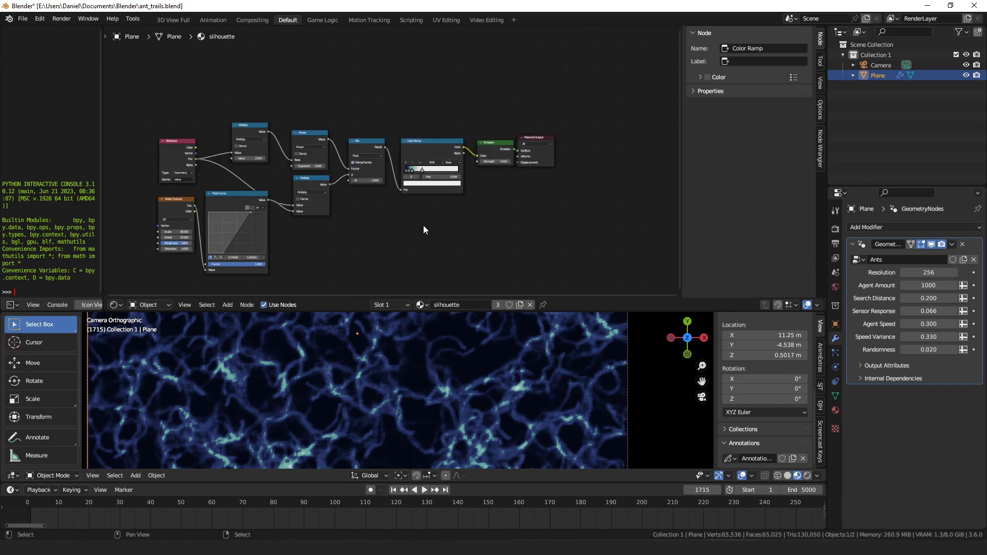
scroll(464, 199, "up", 3)
left_click_drag(459, 133, 456, 135)
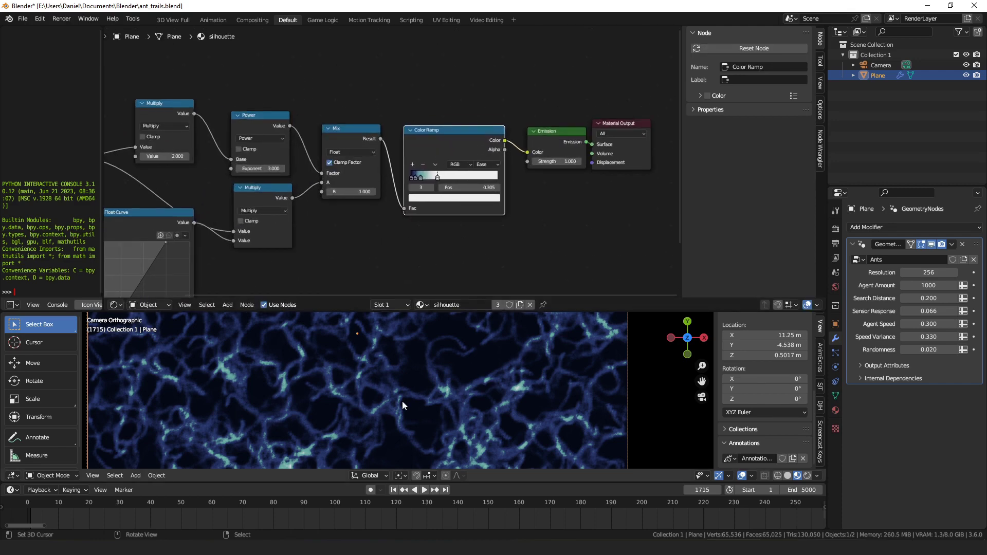
- Examine the Noise Texture node feeding the Float Curve and its effect on the trails up close
middle_click_drag(256, 165, 486, 116)
left_click_drag(276, 172, 275, 174)
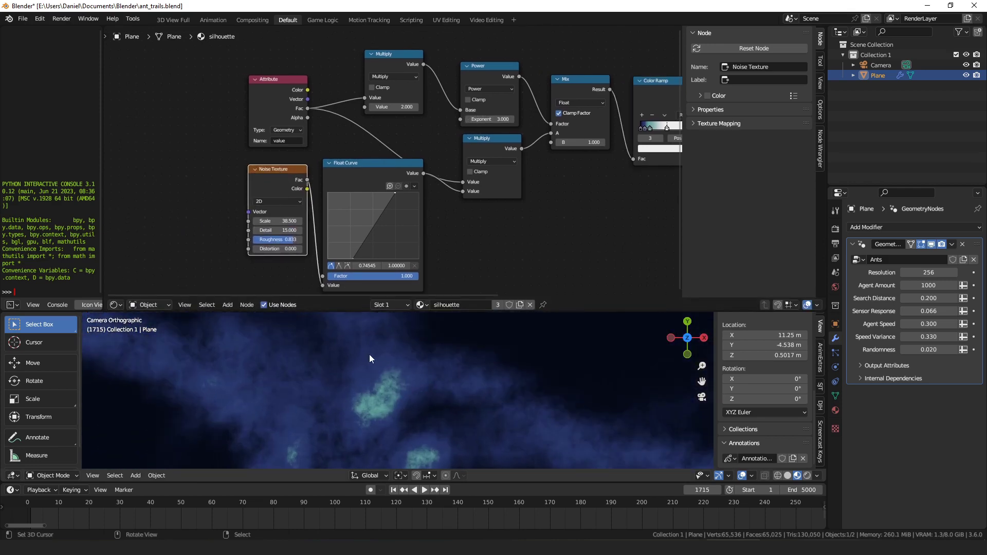
middle_click_drag(527, 126, 382, 156)
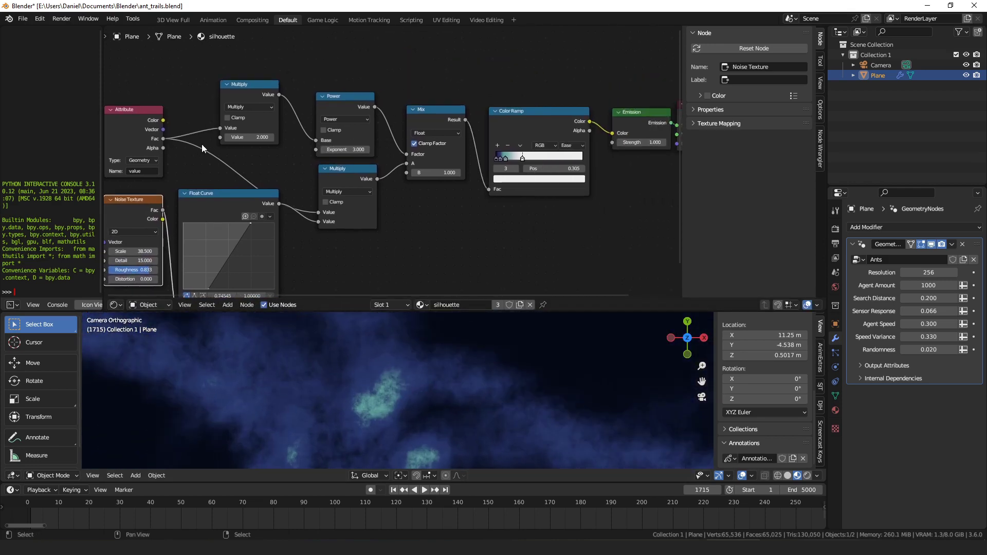
- Connect the Attribute node's Fac output straight to the Color Ramp's Fac to view the trails without the noise
middle_click_drag(194, 132, 144, 146)
scroll(144, 146, "down", 3)
left_click_drag(169, 153, 427, 194)
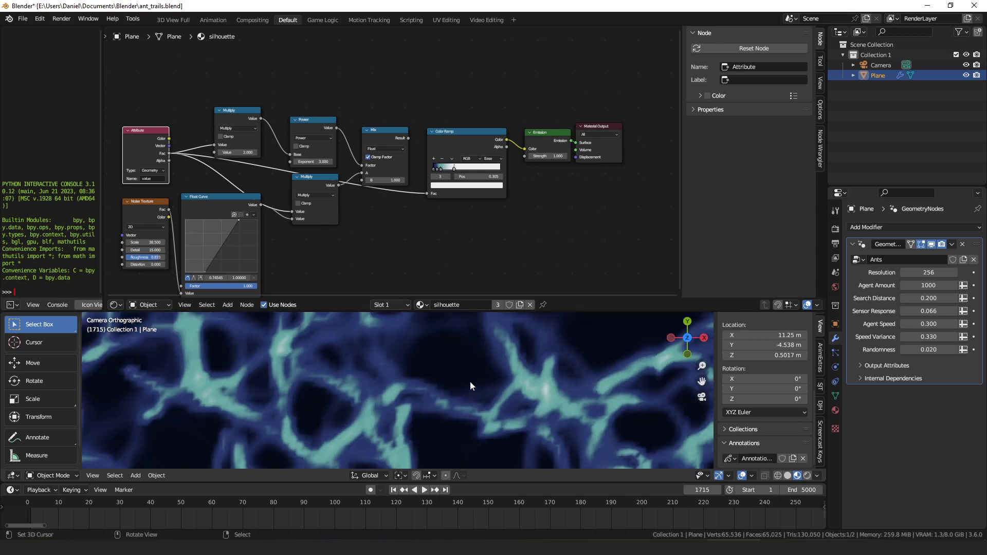
scroll(473, 365, "down", 5)
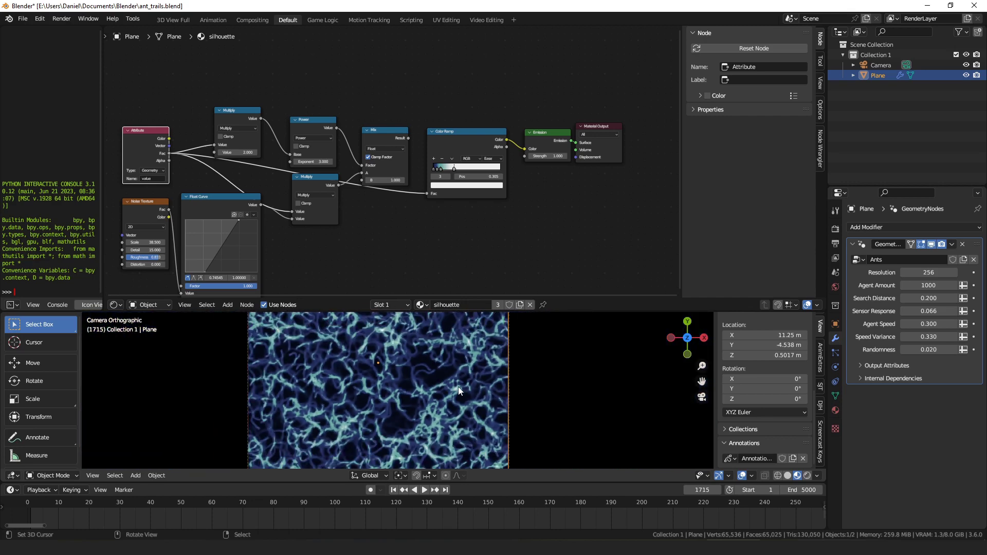
- Steepen the Float Curve by moving its upper point to about 0.518, 1.0 and bending it through a lower point at about 0.305, 0.119
scroll(458, 387, "up", 2)
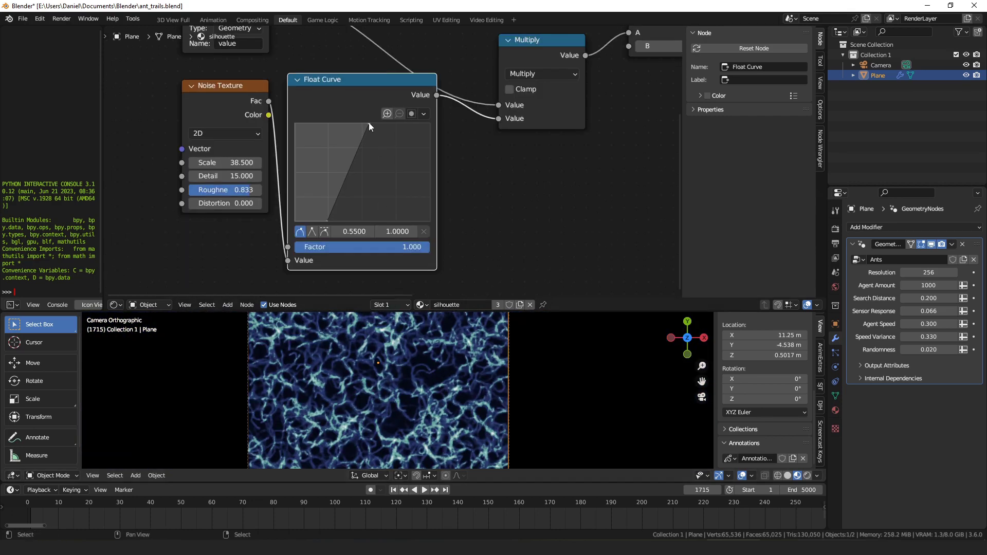
left_click_drag(369, 123, 365, 124)
left_click(331, 217)
left_click_drag(331, 217, 336, 210)
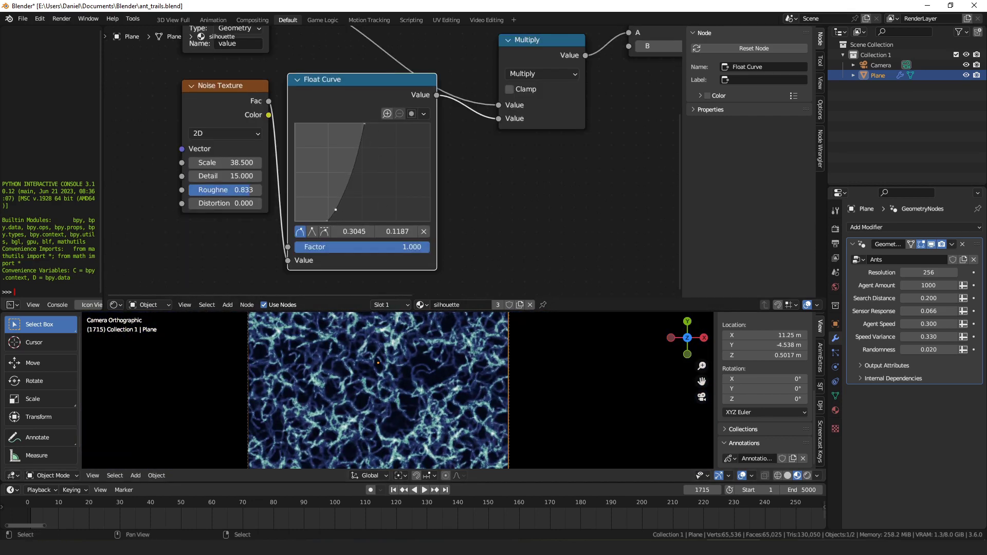
scroll(575, 215, "down", 2)
middle_click_drag(576, 215, 371, 193)
scroll(424, 187, "down", 3)
left_click_drag(428, 135, 427, 134)
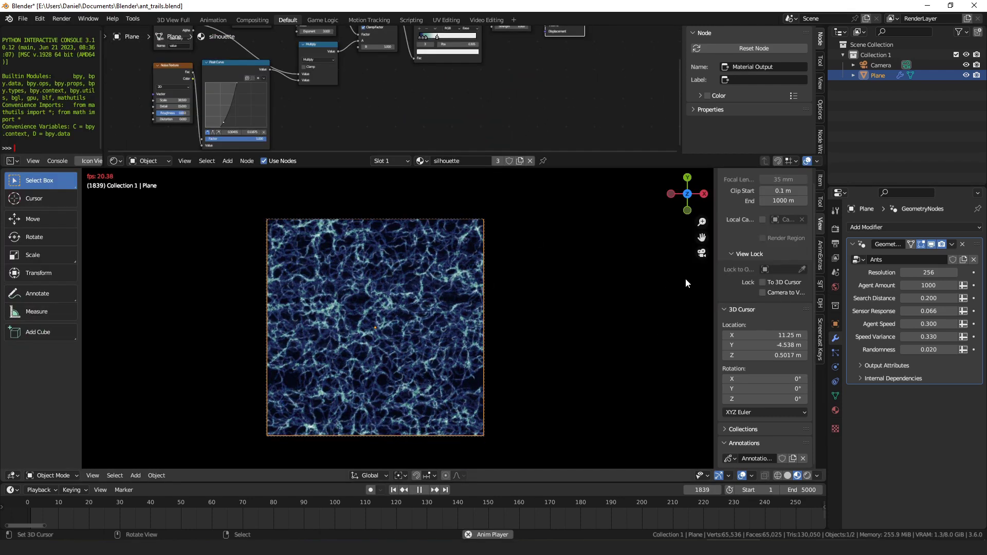
- While the simulation plays, set the Ants modifier's Speed Variance to 0.4 and Search Distance to 0.25
left_click(936, 335)
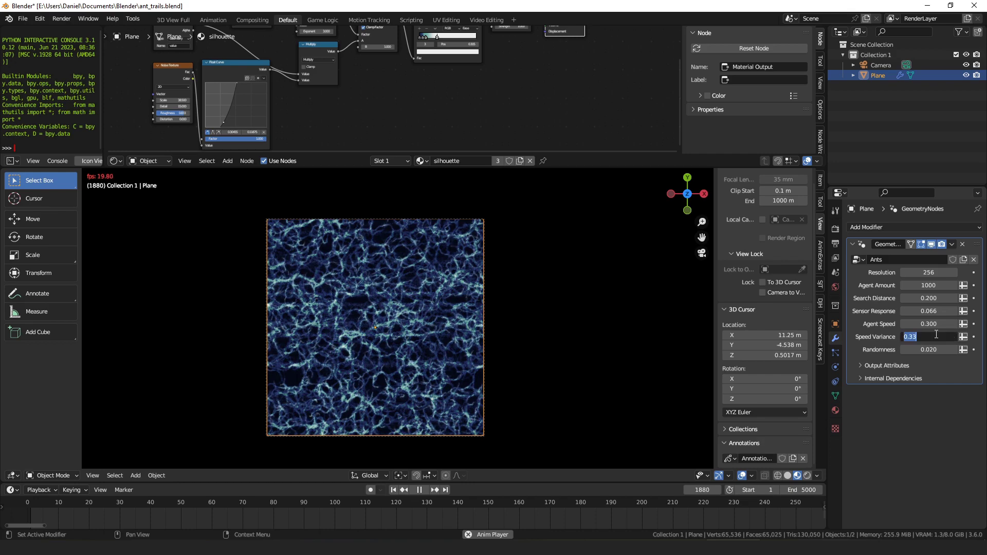
type("0.4")
key("Return")
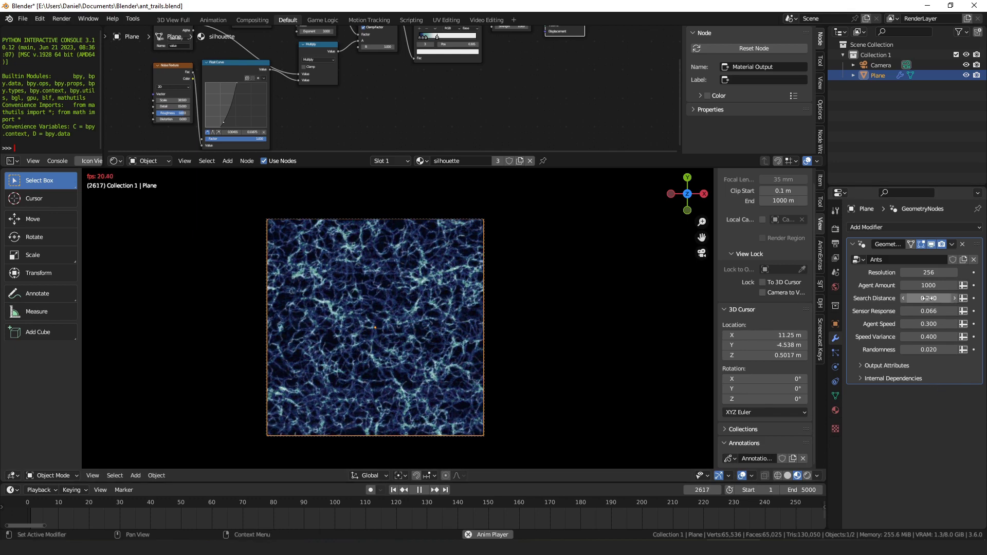
left_click_drag(929, 298, 933, 298)
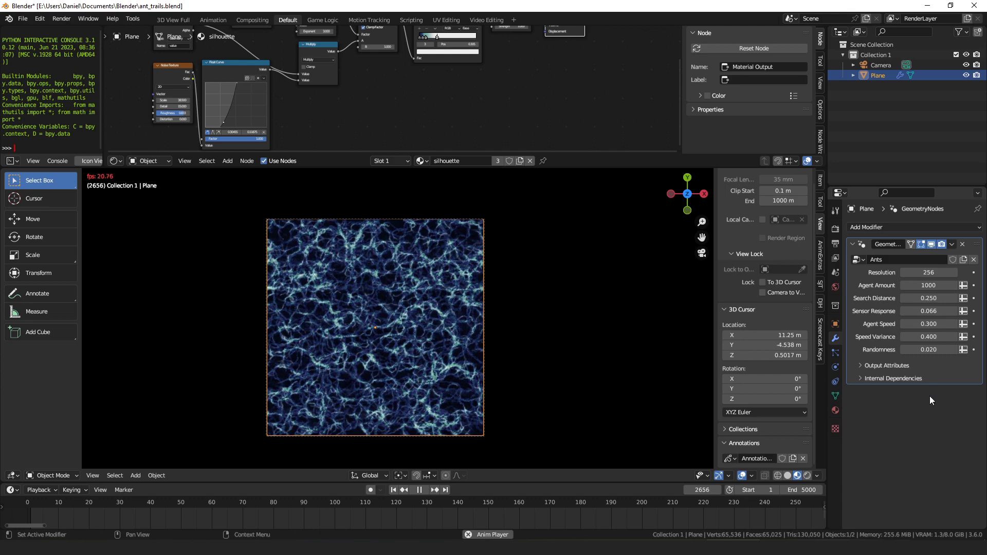